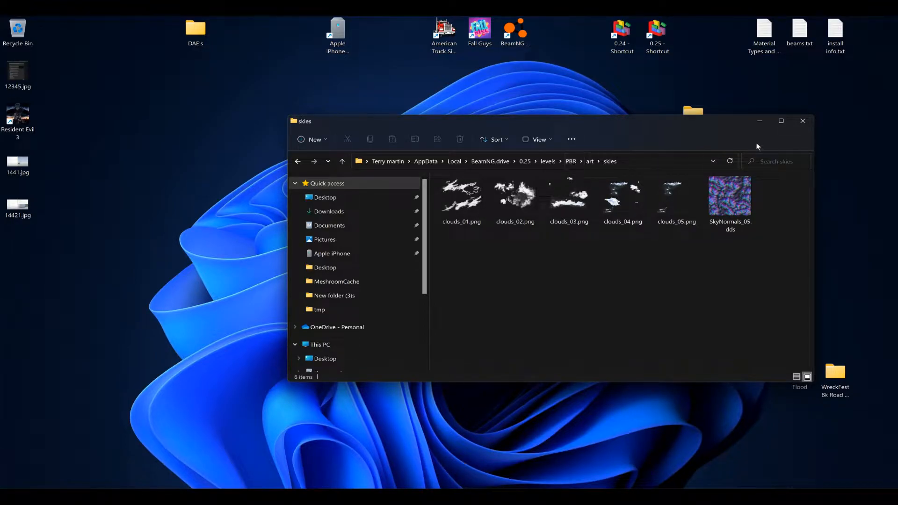
View the SkyNormals_05.dds texture from the PBR level's skies folder in GIMP, and minimize both windows
click(737, 224)
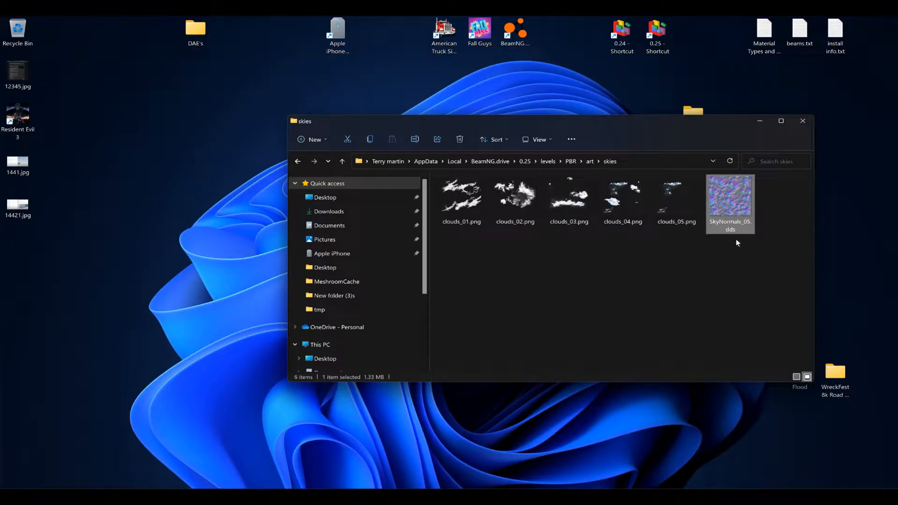
double_click(732, 208)
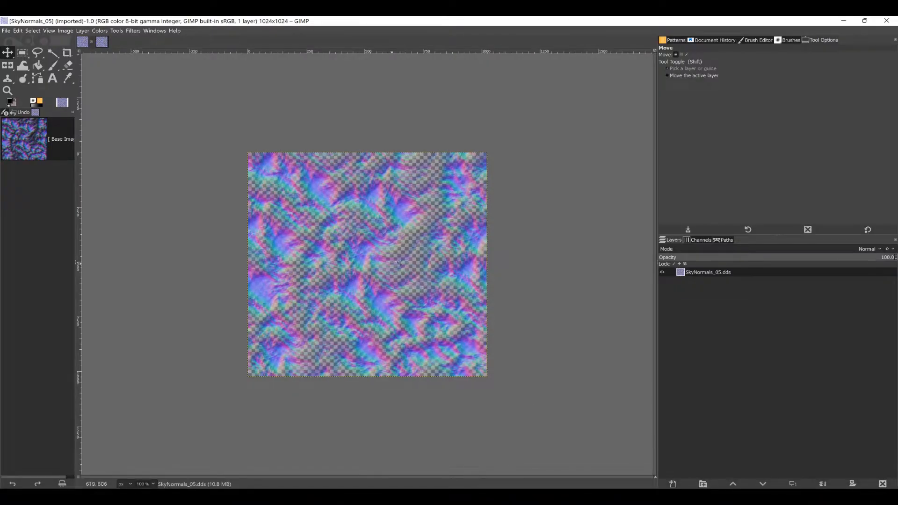
click(235, 154)
click(846, 20)
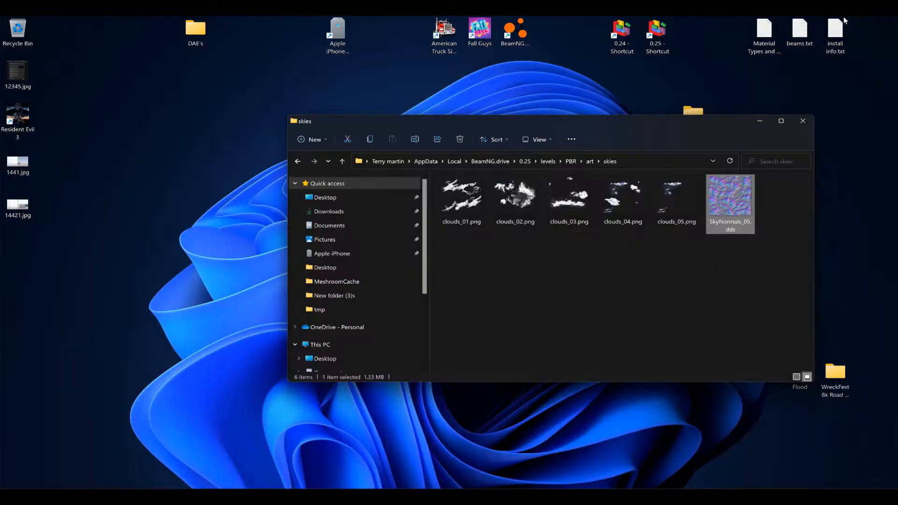
click(759, 123)
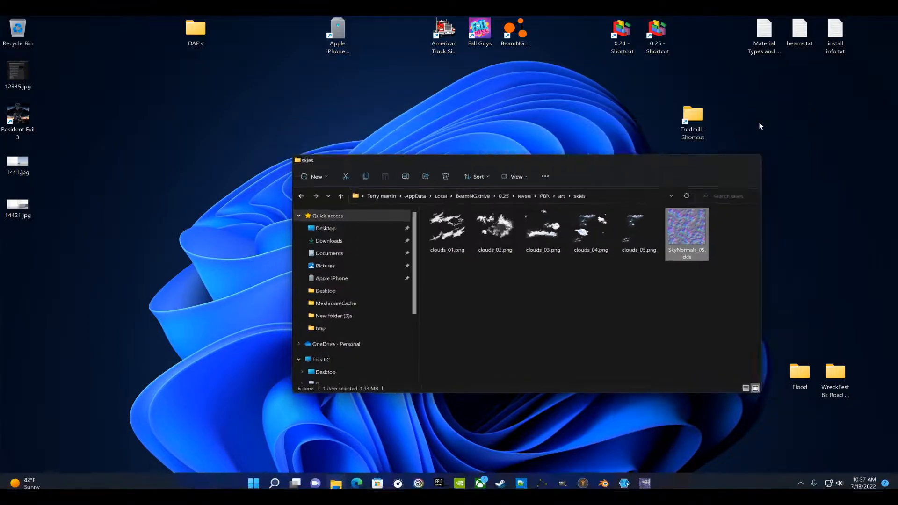
Open the BeamNG.drive launcher and copy all six texture files from the PBR level's skies folder
double_click(514, 44)
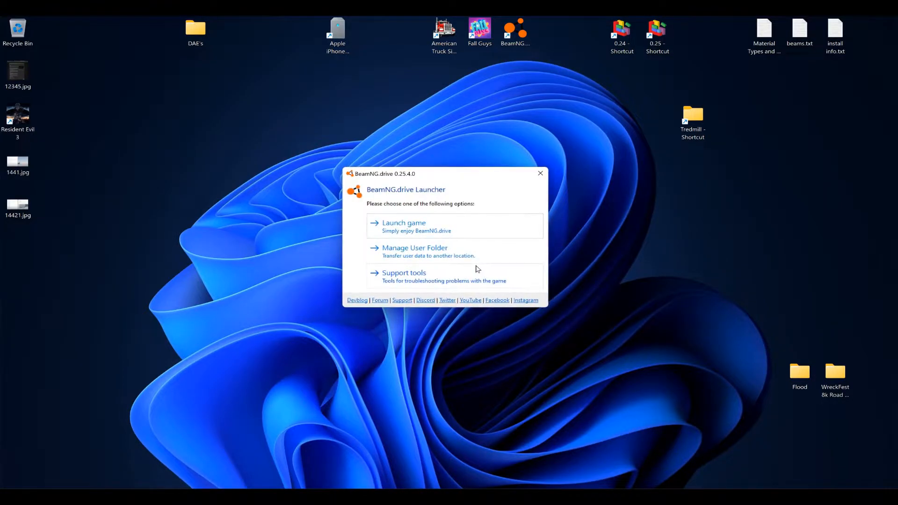
mouse_move(452, 487)
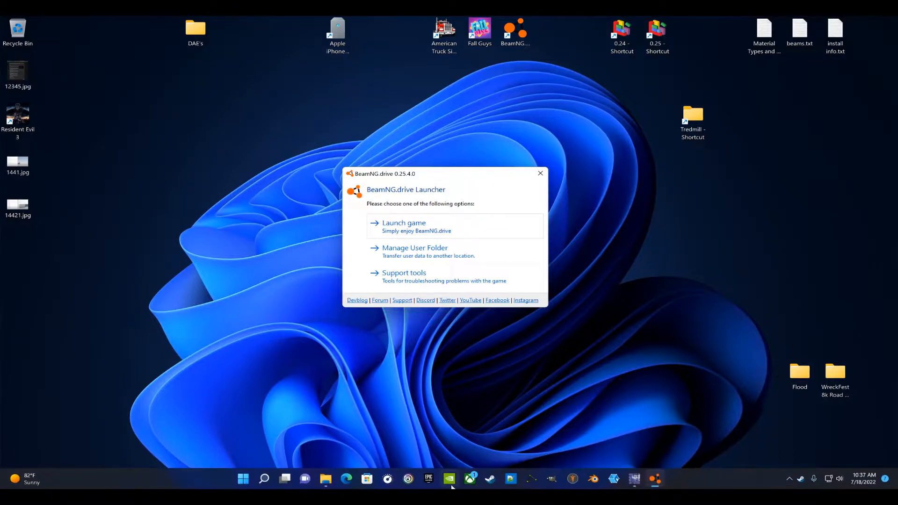
click(328, 485)
drag(444, 270, 730, 200)
right_click(731, 200)
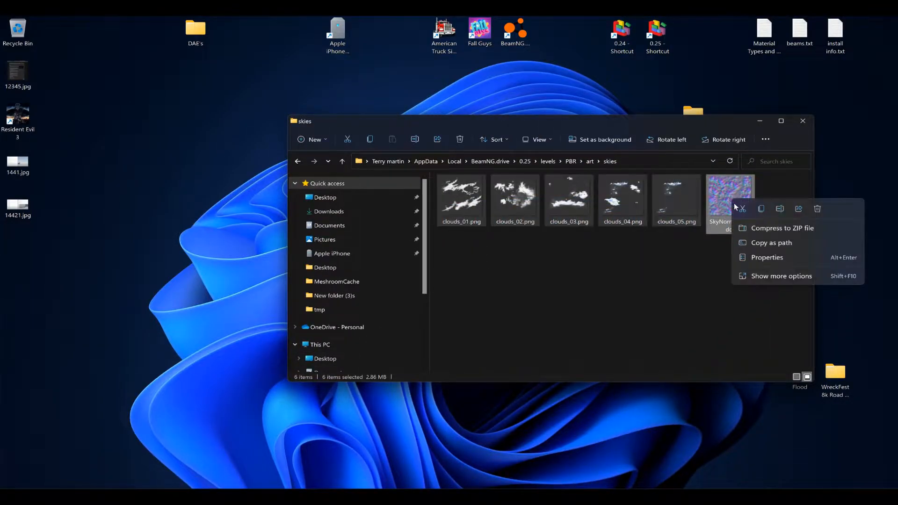
click(762, 210)
Create a folder named skys inside the smallgrid level's art folder
click(551, 161)
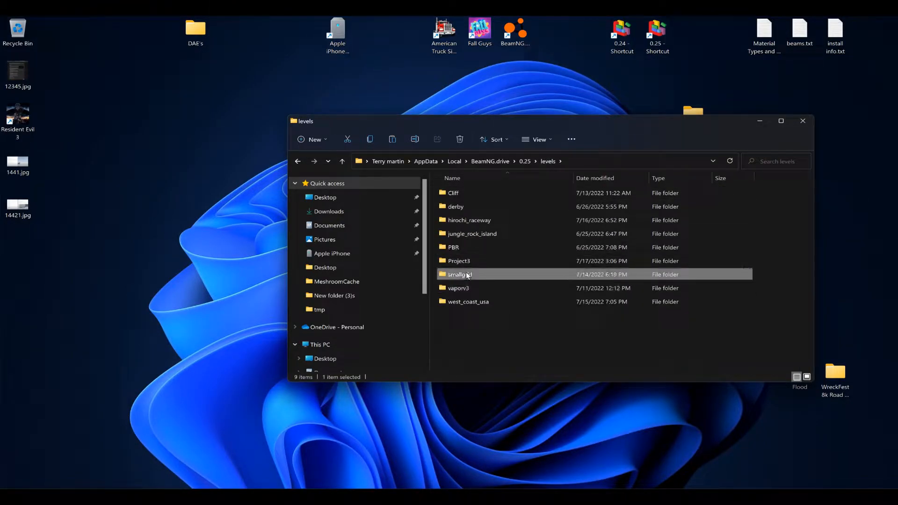
double_click(465, 275)
double_click(456, 192)
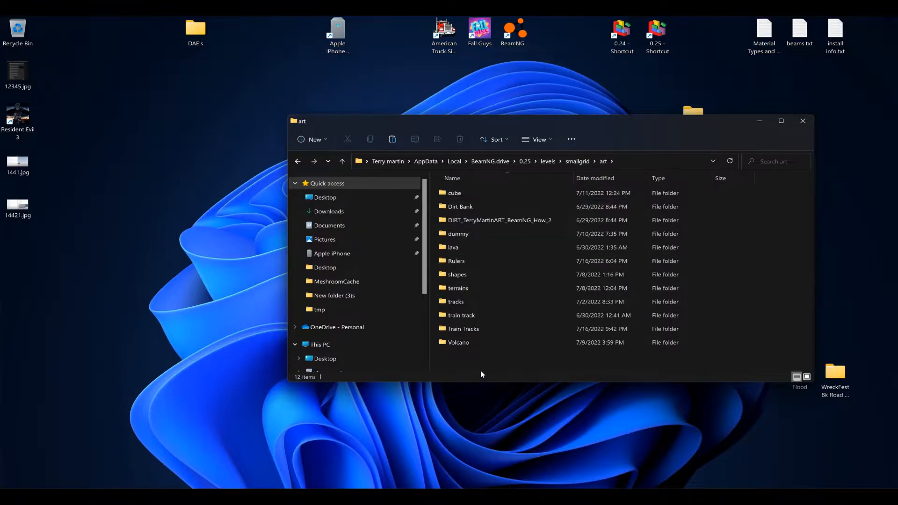
right_click(470, 365)
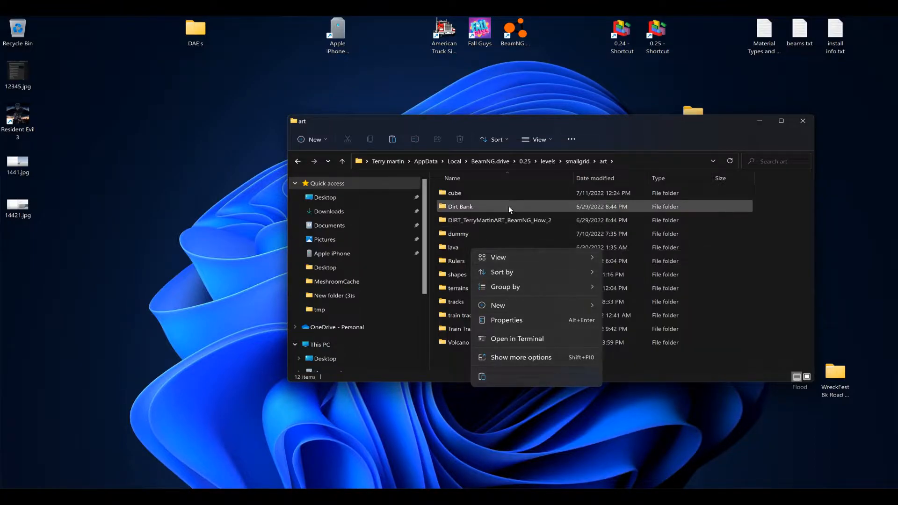
right_click(458, 360)
mouse_move(531, 300)
click(606, 298)
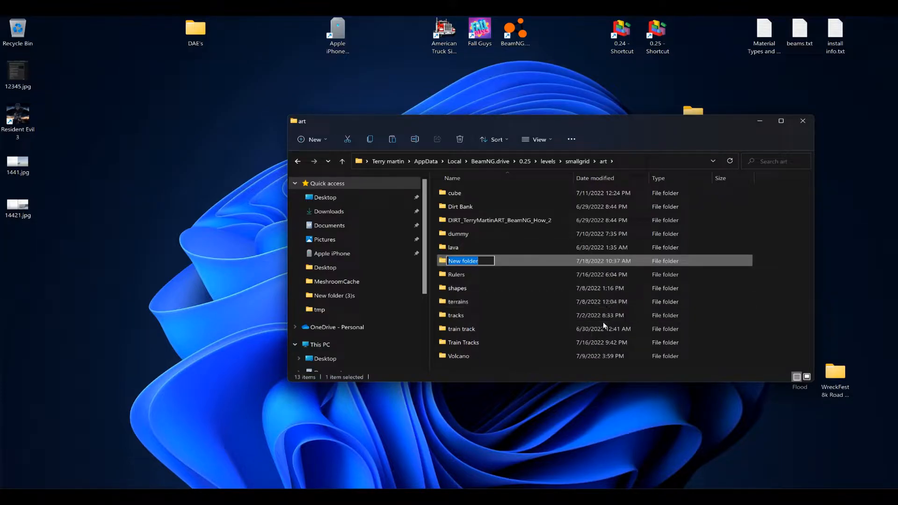
text(skys)
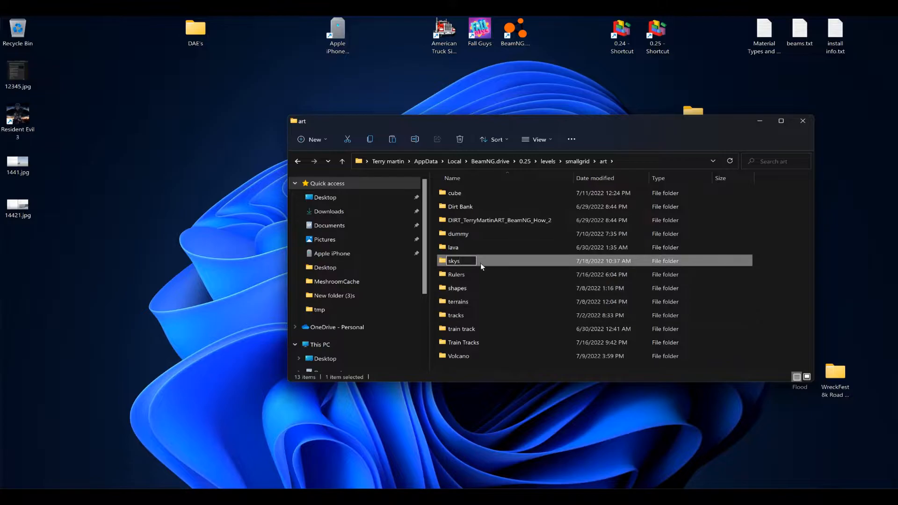
key(Return)
Paste the copied cloud and sky normal textures into the skys folder and close the file window
key(Return)
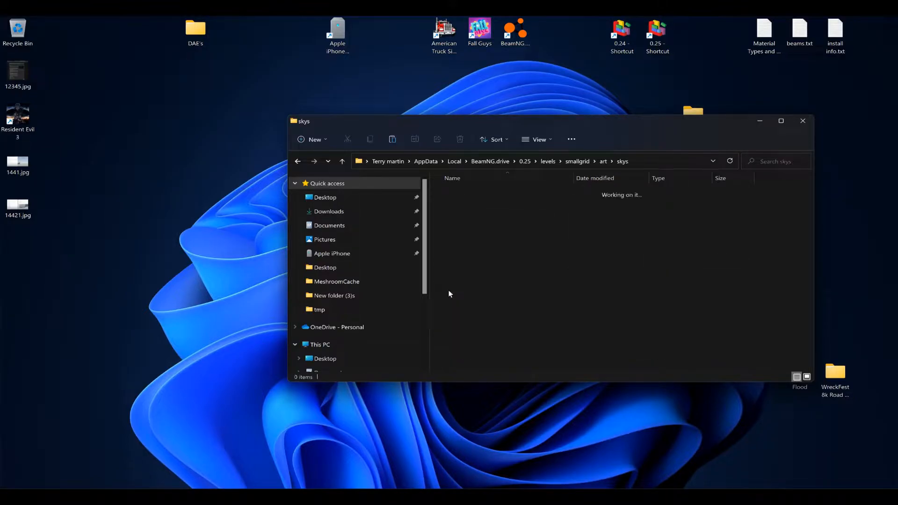
key(ctrl+v)
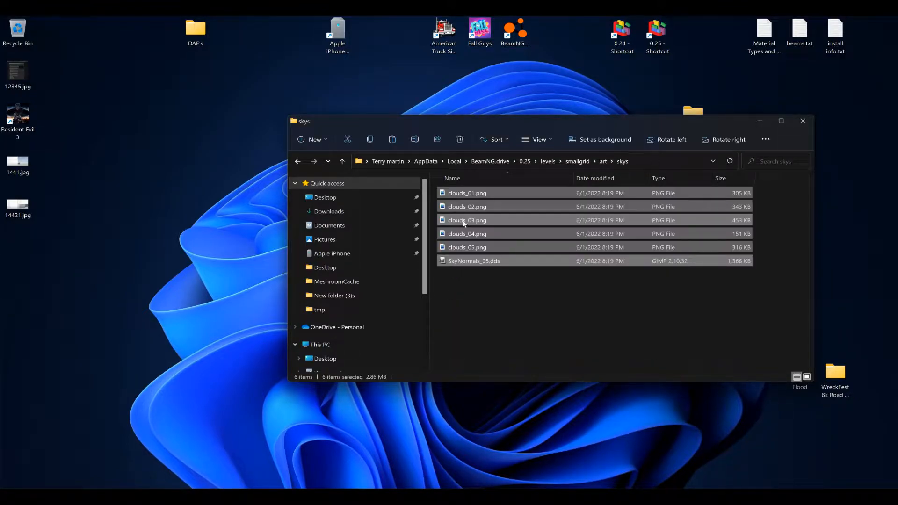
click(592, 302)
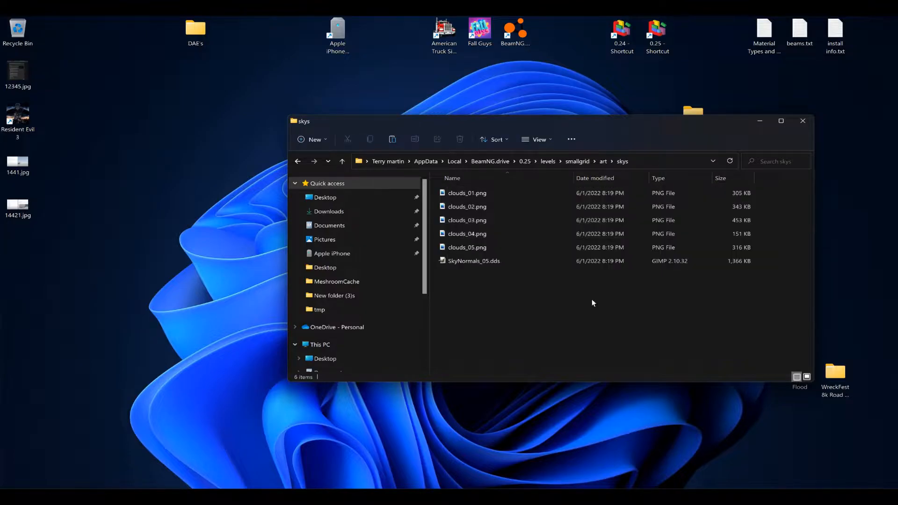
click(801, 120)
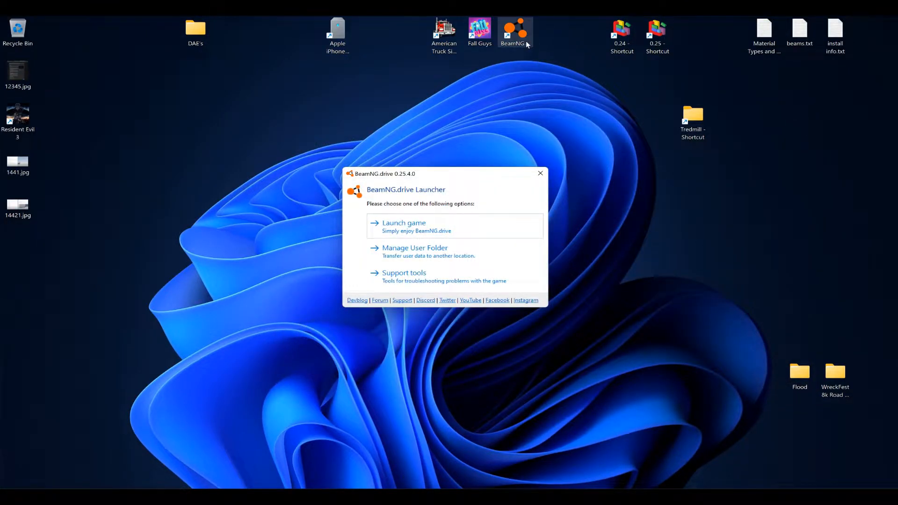
Launch BeamNG.drive and spawn in Freeroam on the Grid, Small, Pure map at the Default spawn point
click(409, 222)
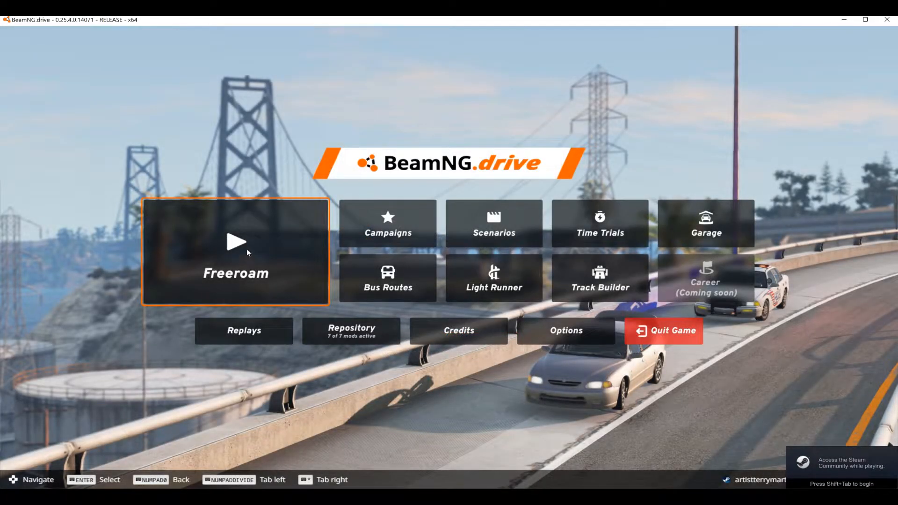
click(247, 253)
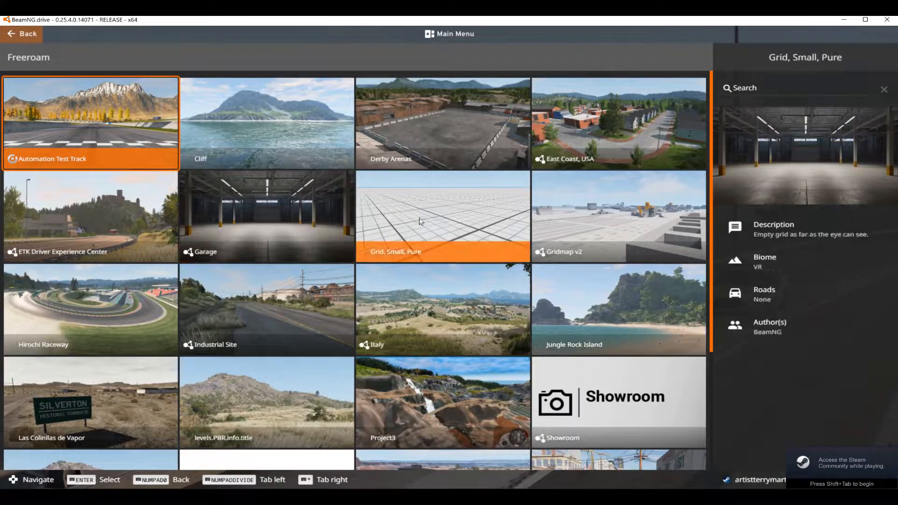
click(468, 215)
click(467, 216)
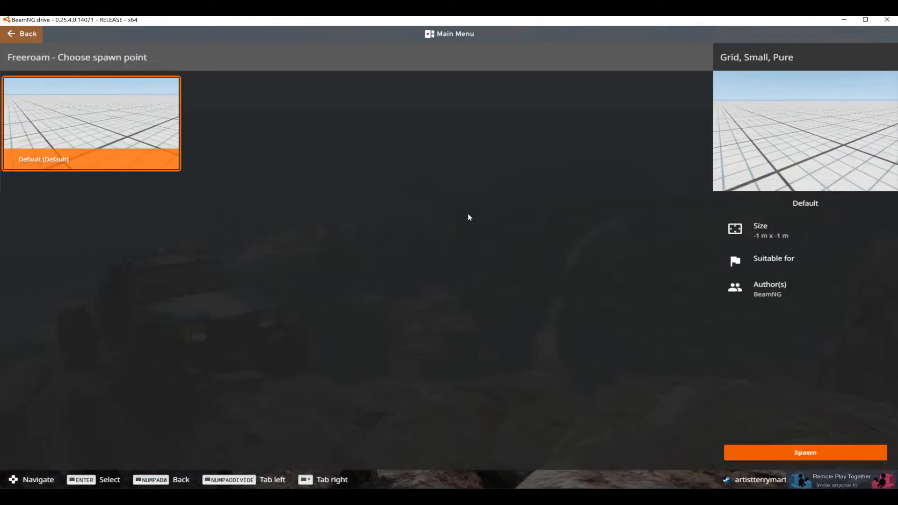
click(768, 451)
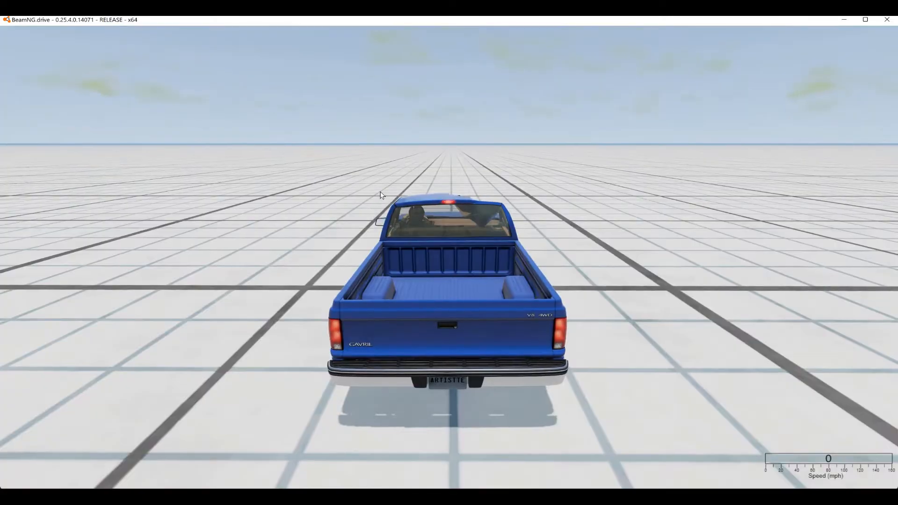
Open the world editor with the sky in view and hide CloudLayer_5
right_drag(434, 128, 355, 135)
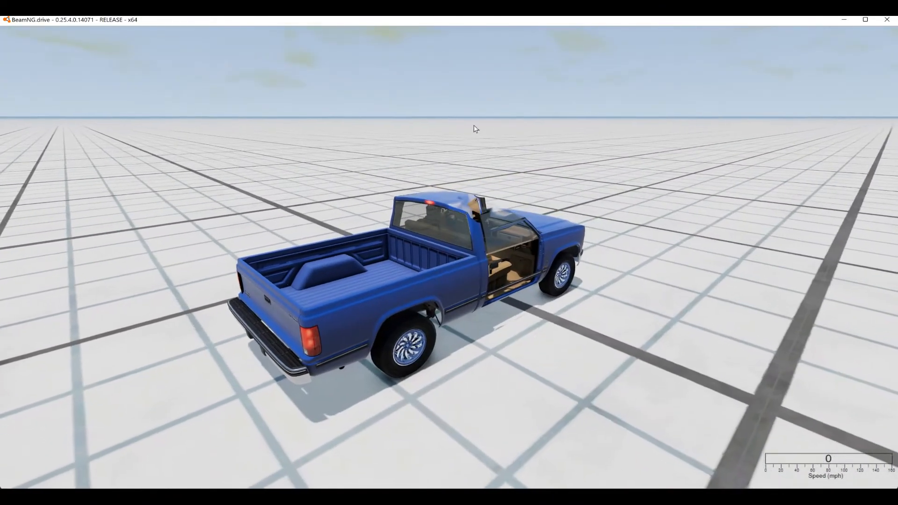
right_drag(543, 135, 491, 138)
scroll(463, 134, down, 3)
right_drag(449, 252, 543, 281)
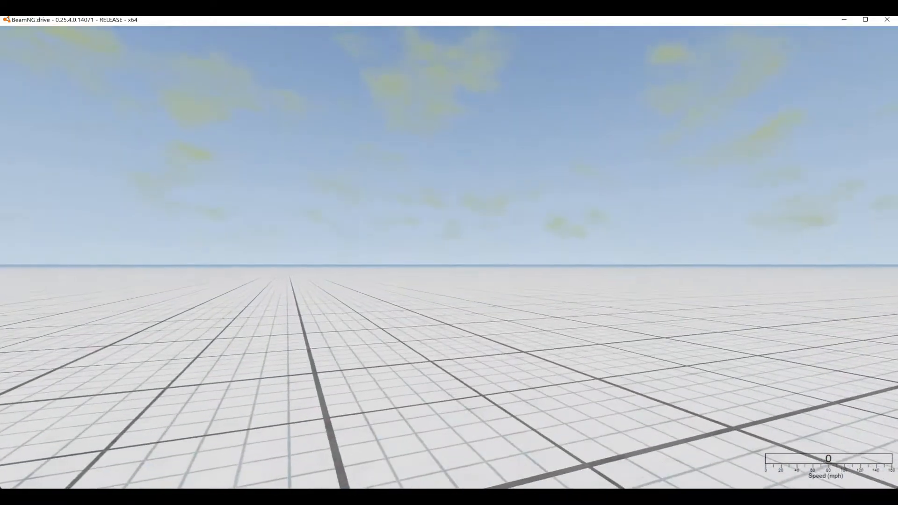
right_drag(288, 109, 593, 180)
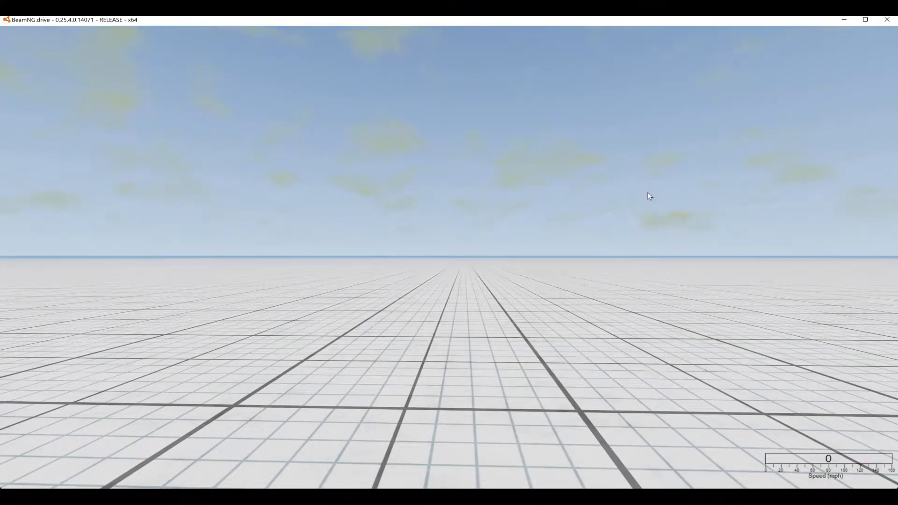
key(F11)
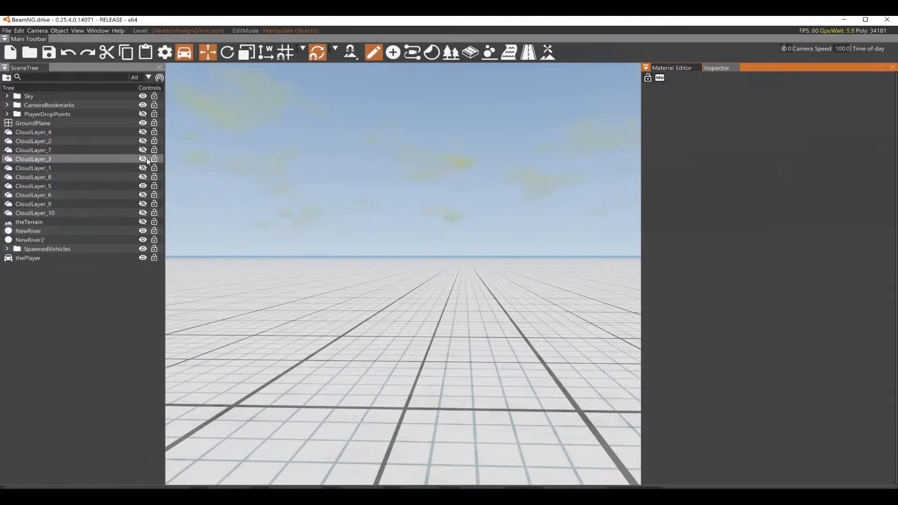
click(144, 185)
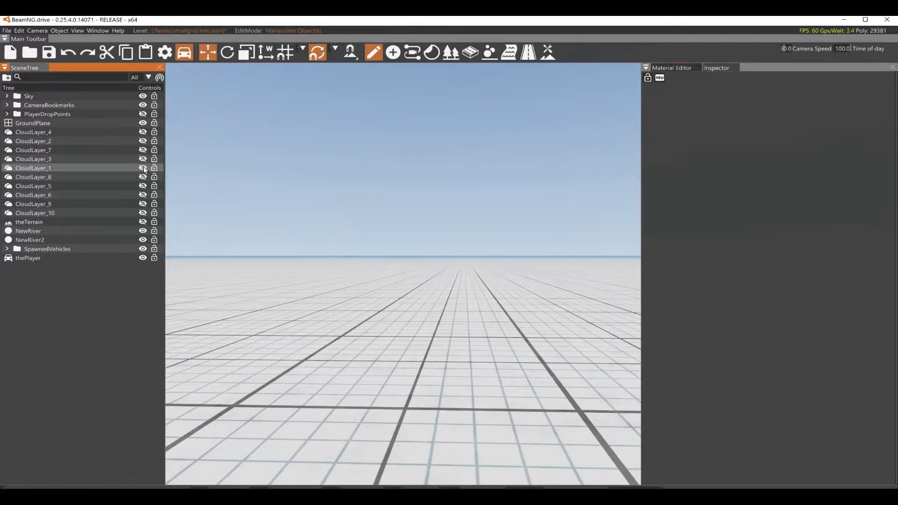
Preview the cloud layers from CloudLayer_4 down to CloudLayer_10 one at a time, hiding each again after viewing it
click(143, 132)
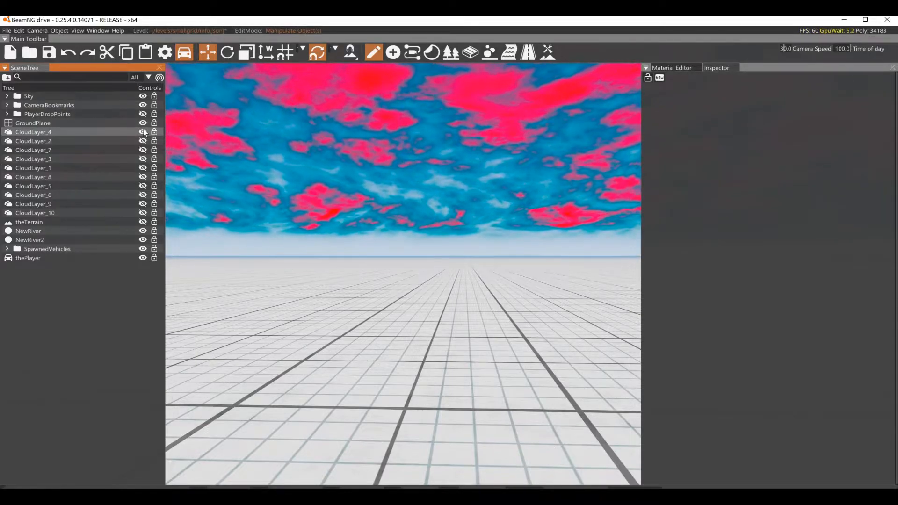
click(143, 133)
click(143, 142)
click(142, 141)
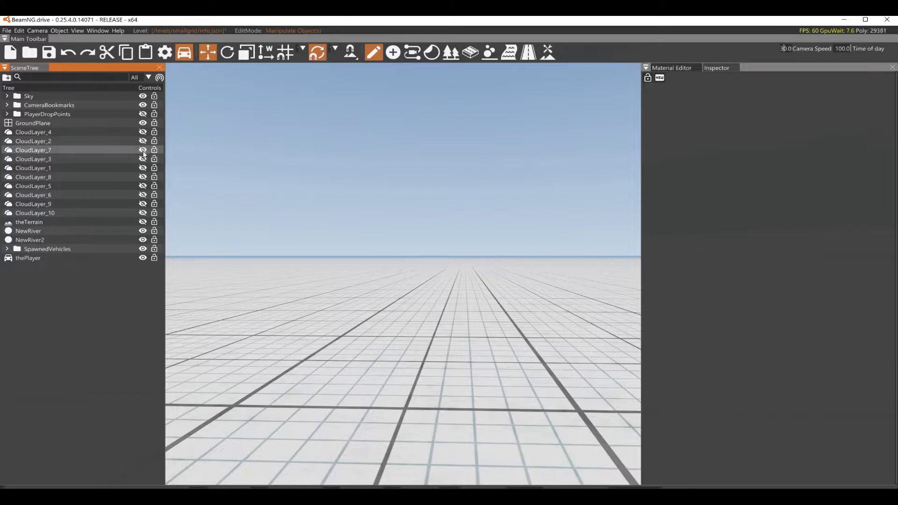
click(142, 151)
click(142, 151)
click(143, 159)
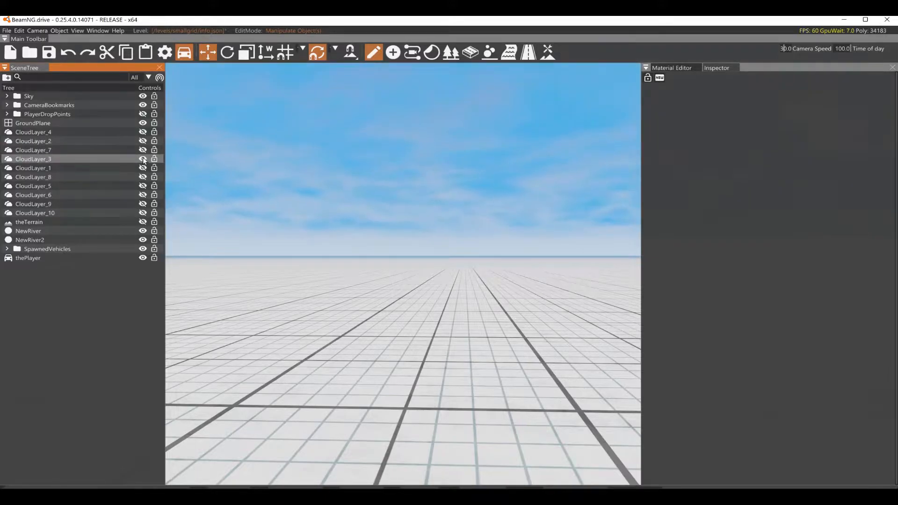
click(142, 159)
click(142, 168)
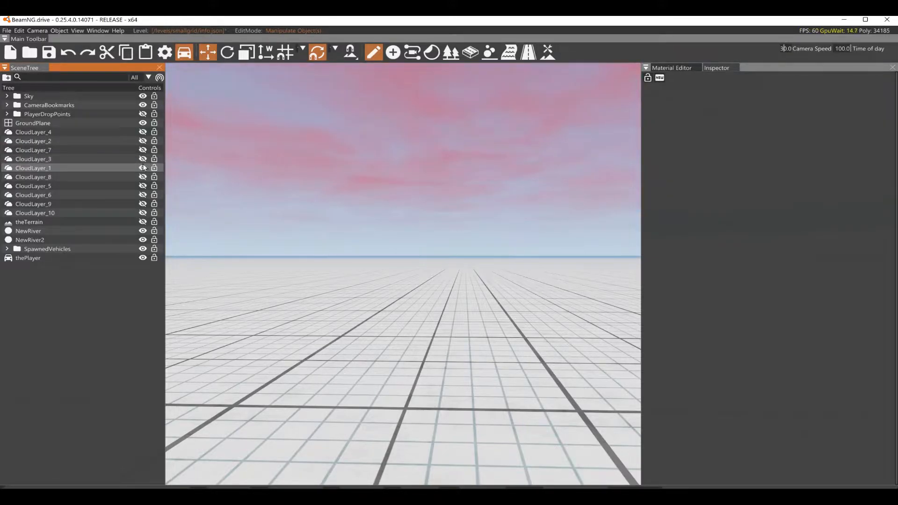
click(143, 168)
click(142, 177)
click(143, 177)
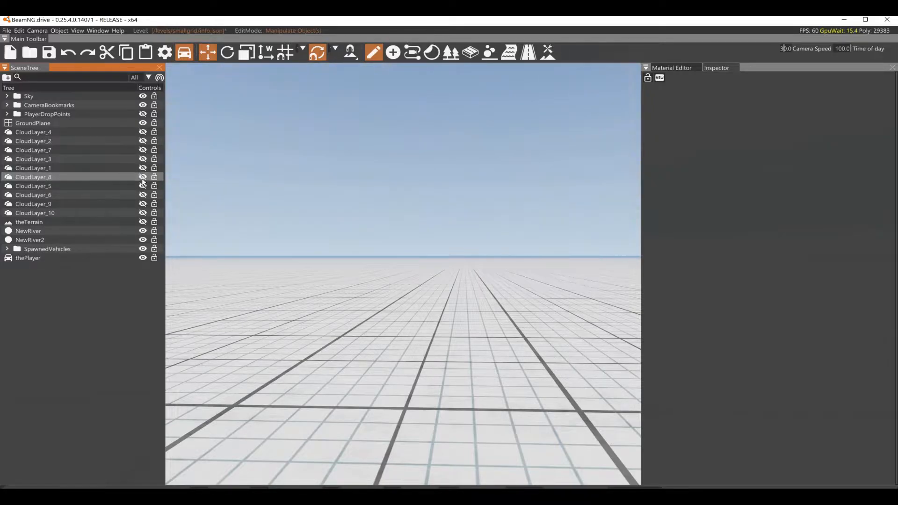
click(142, 186)
click(142, 195)
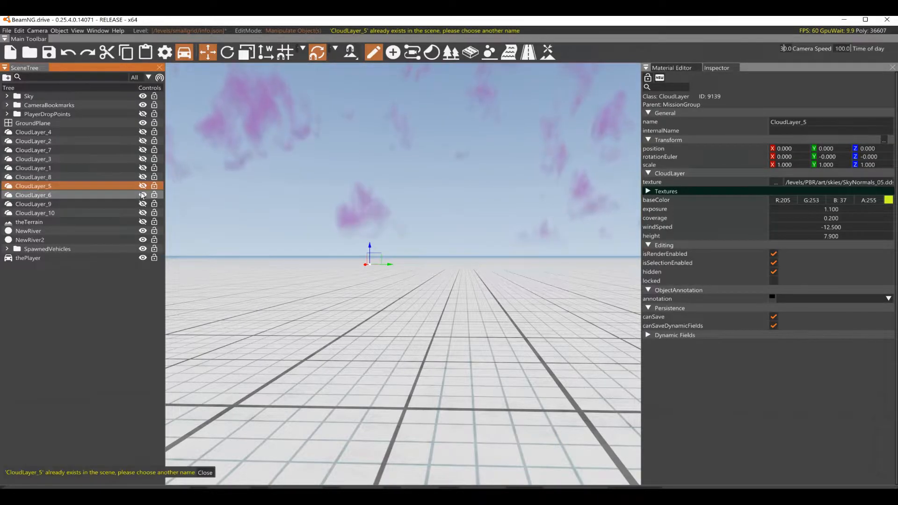
click(143, 195)
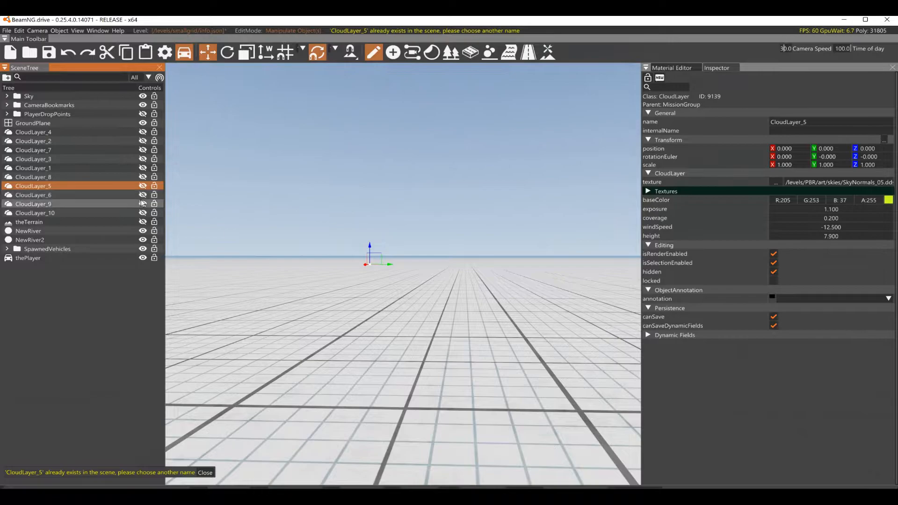
click(142, 204)
click(142, 213)
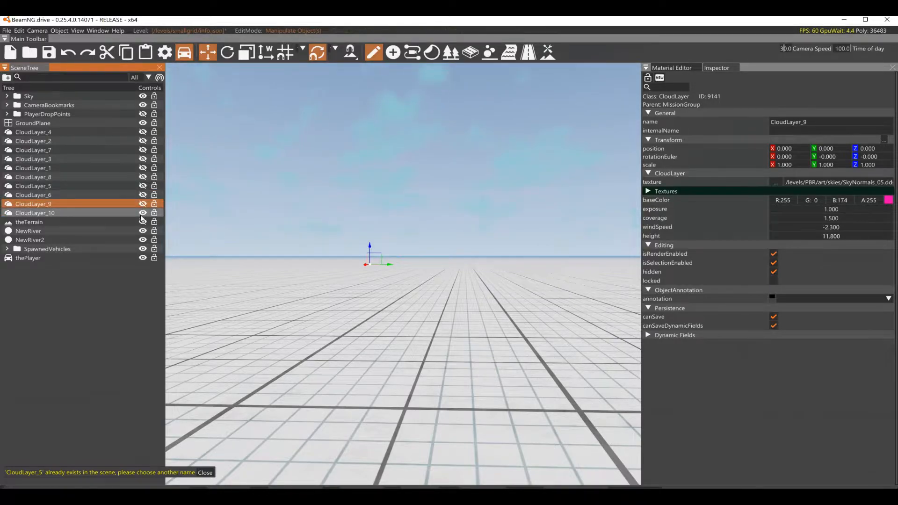
click(142, 213)
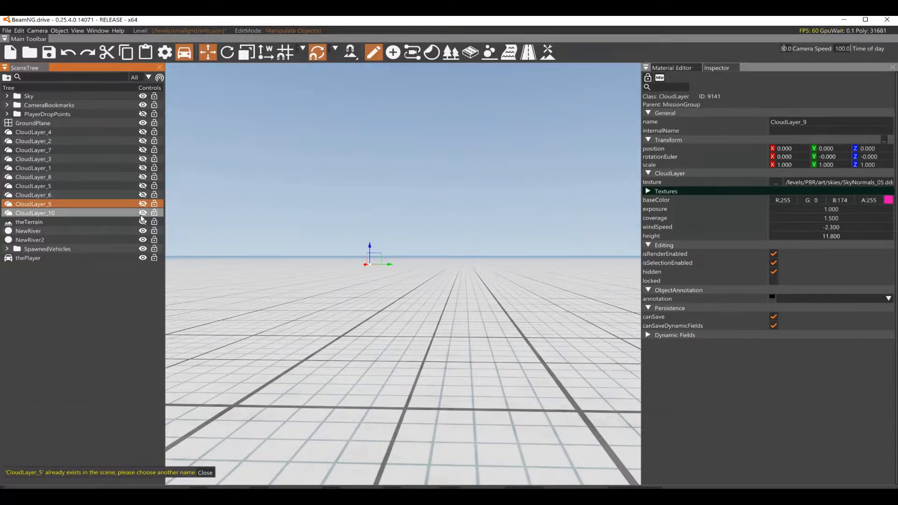
Show CloudLayer_4, CloudLayer_2, CloudLayer_3 and CloudLayer_1 together to preview their combined effect in the sky
click(143, 132)
click(143, 140)
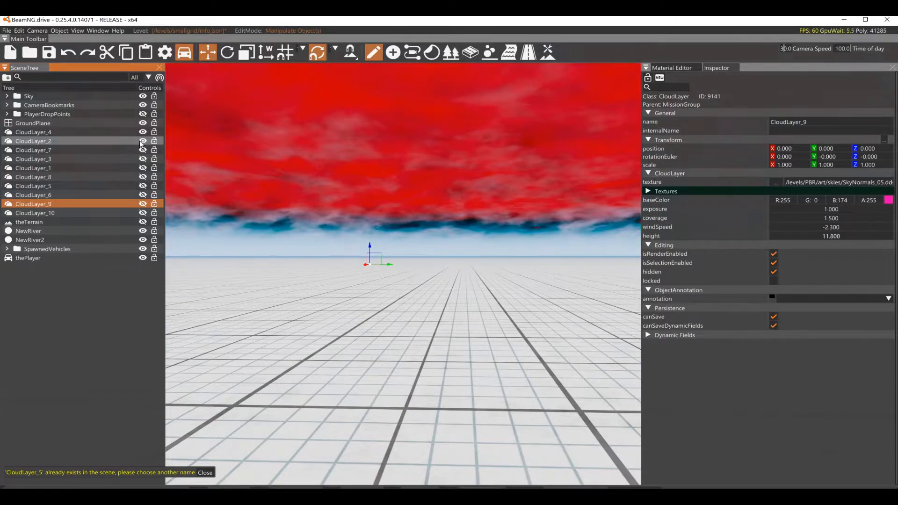
click(142, 149)
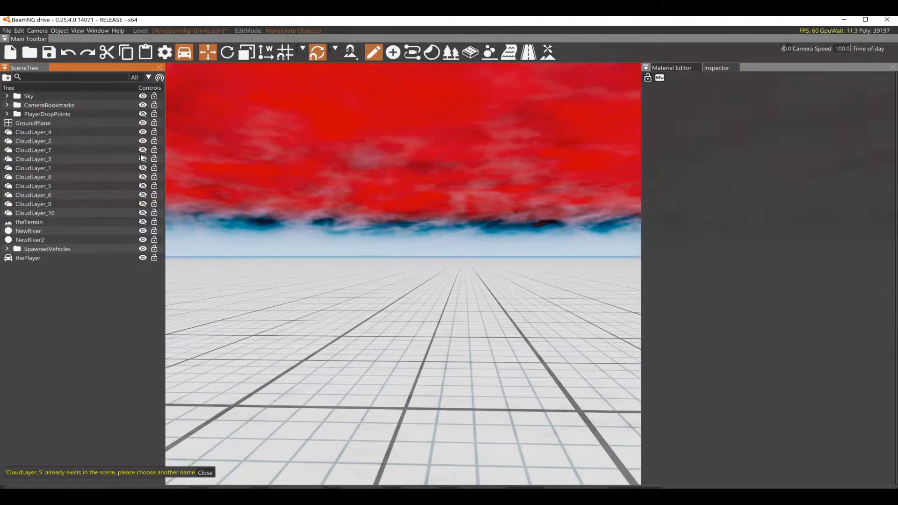
click(143, 168)
click(143, 159)
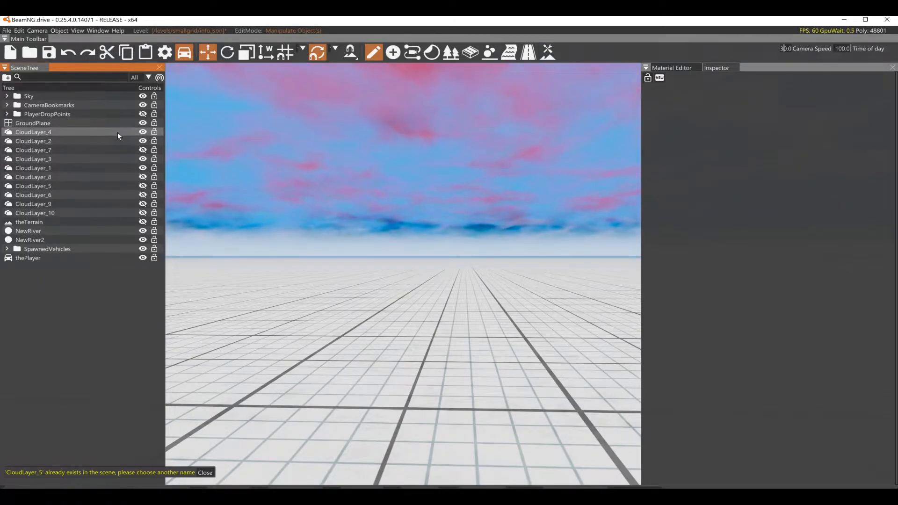
Move CloudLayer_2 above CloudLayer_4 in the scene tree
click(64, 141)
click(63, 140)
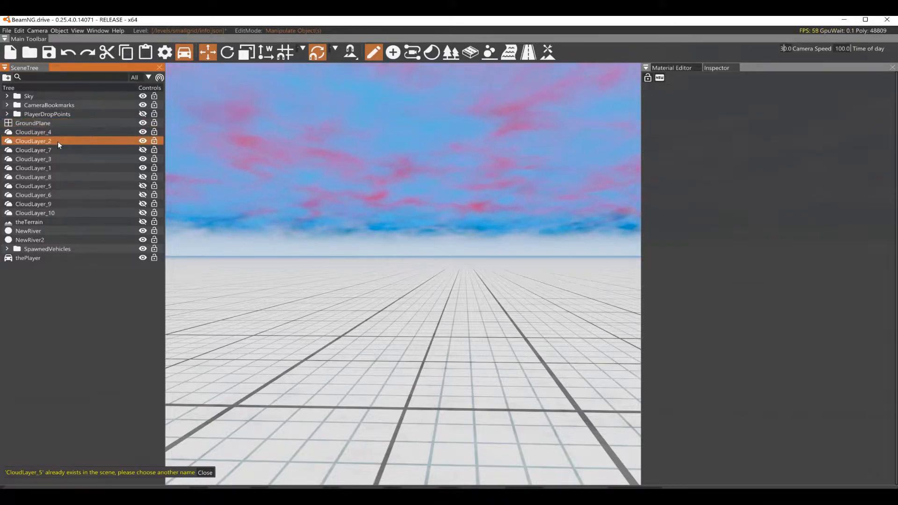
click(58, 141)
drag(46, 139, 49, 130)
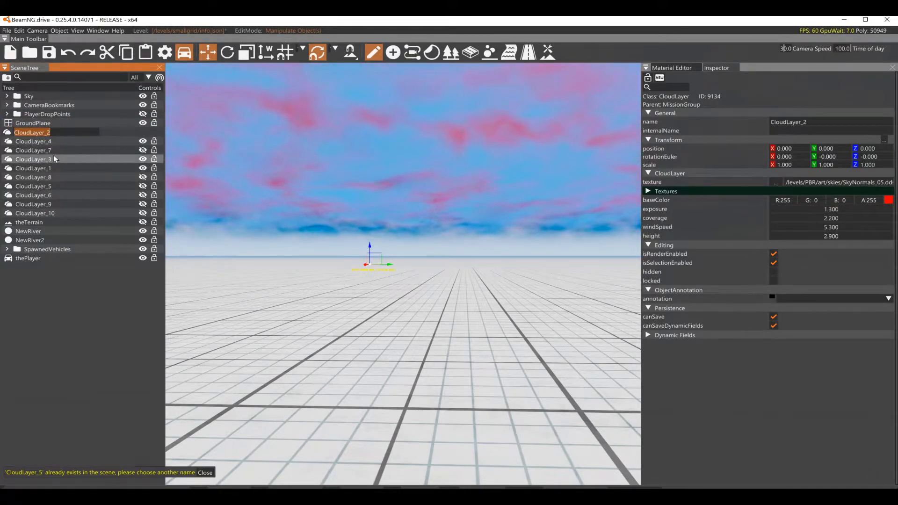
Inspect the settings of CloudLayer_3, CloudLayer_2 and CloudLayer_1, leaving their names as they are and dismissing the naming messages
click(66, 158)
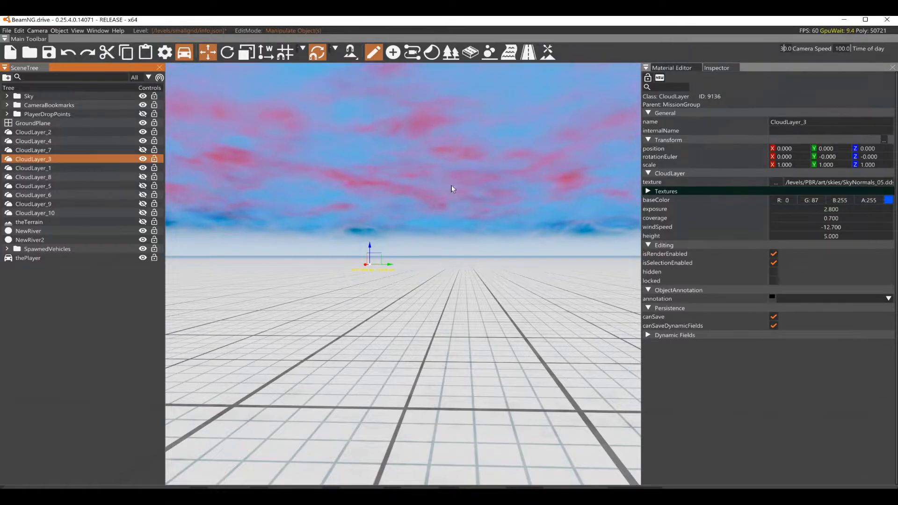
double_click(82, 161)
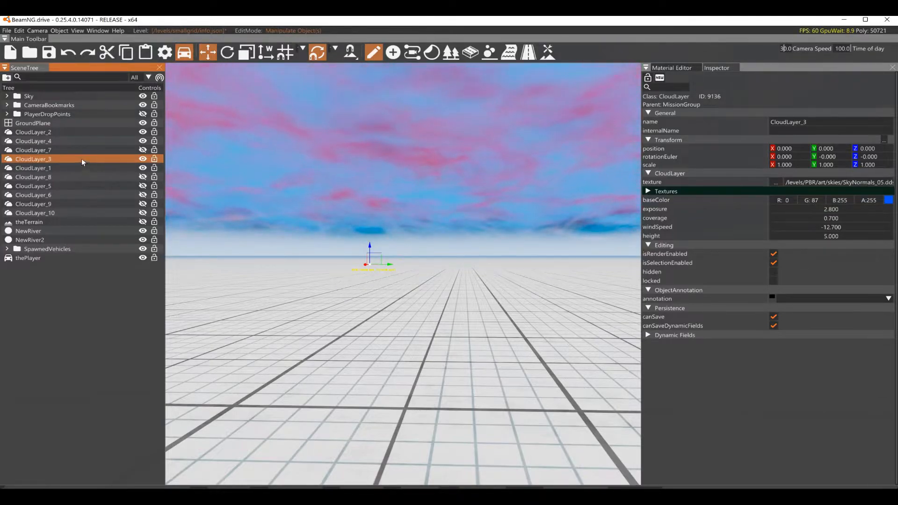
click(586, 198)
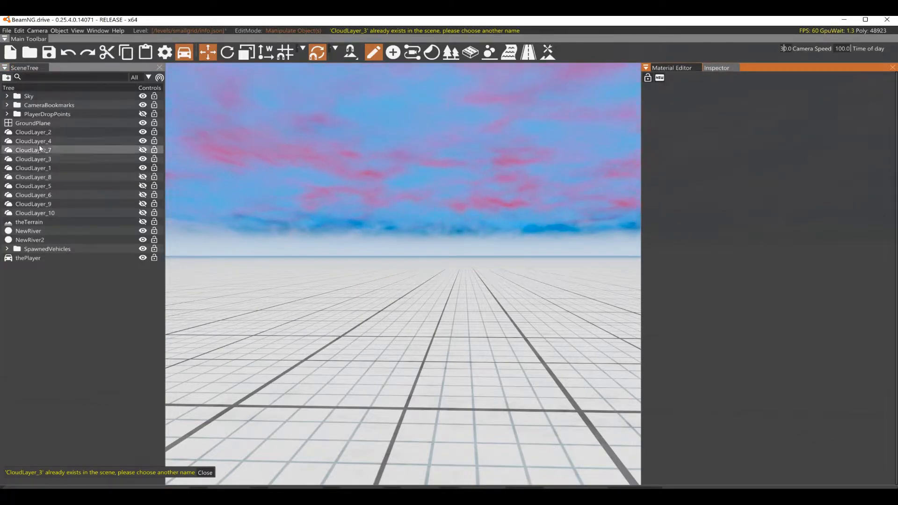
click(38, 132)
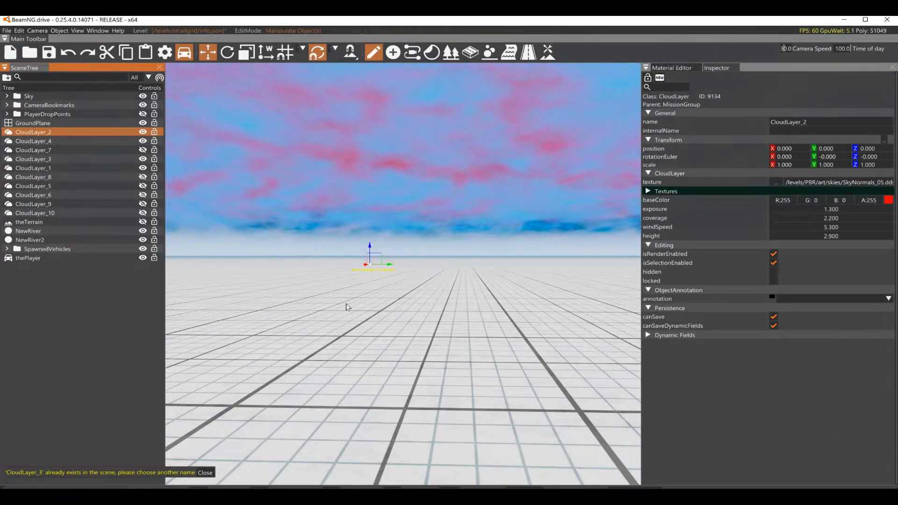
click(205, 473)
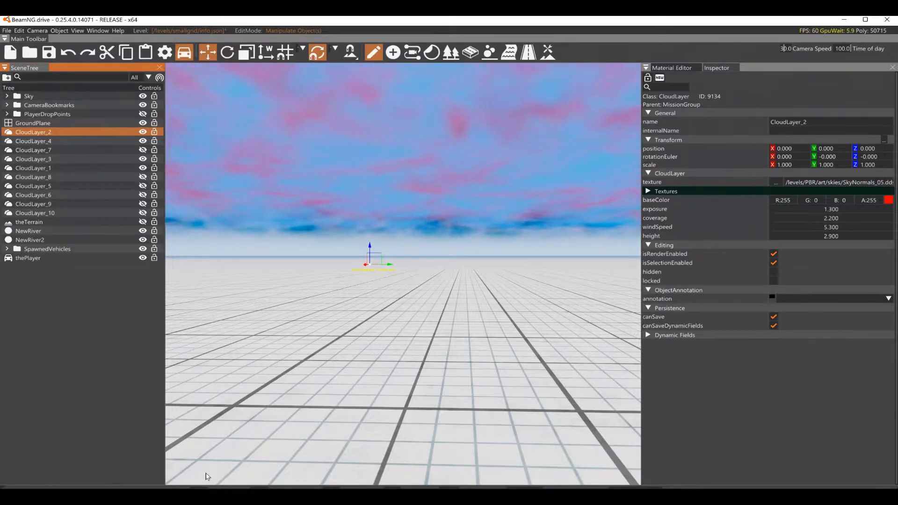
click(49, 168)
click(49, 167)
click(78, 333)
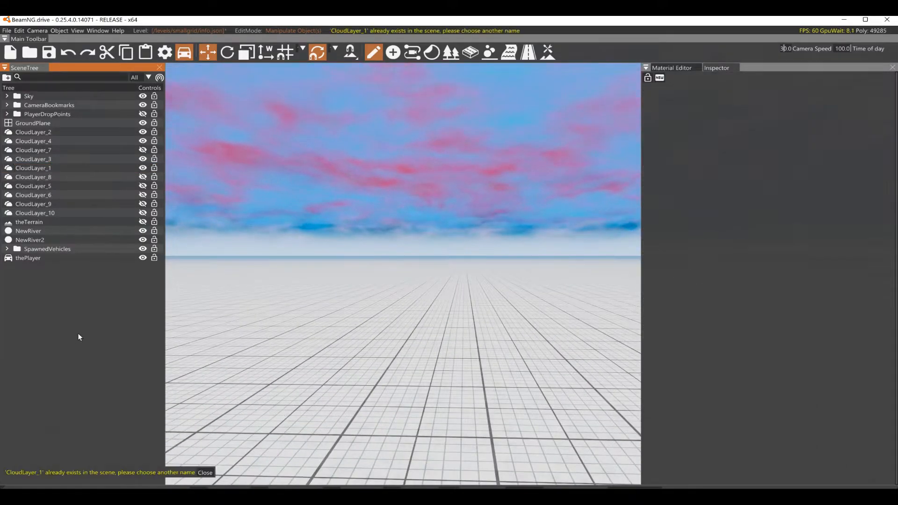
click(42, 168)
click(42, 168)
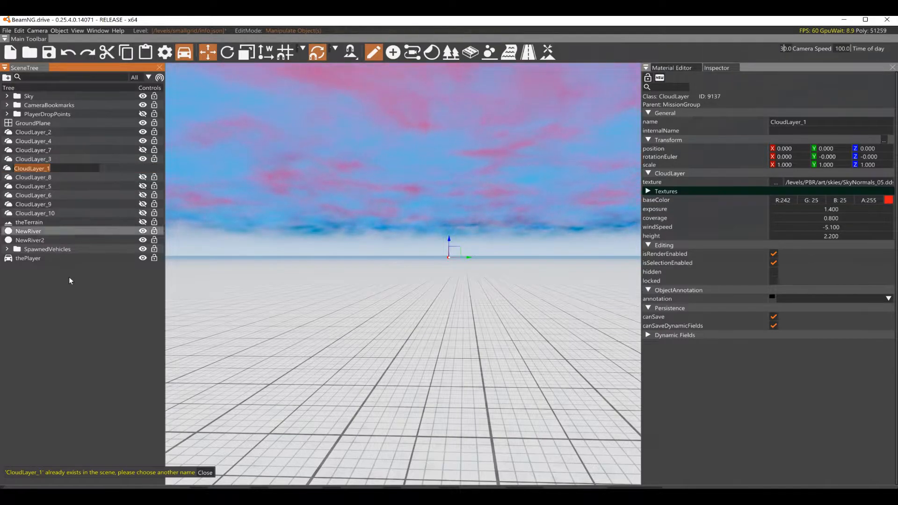
click(139, 381)
click(211, 474)
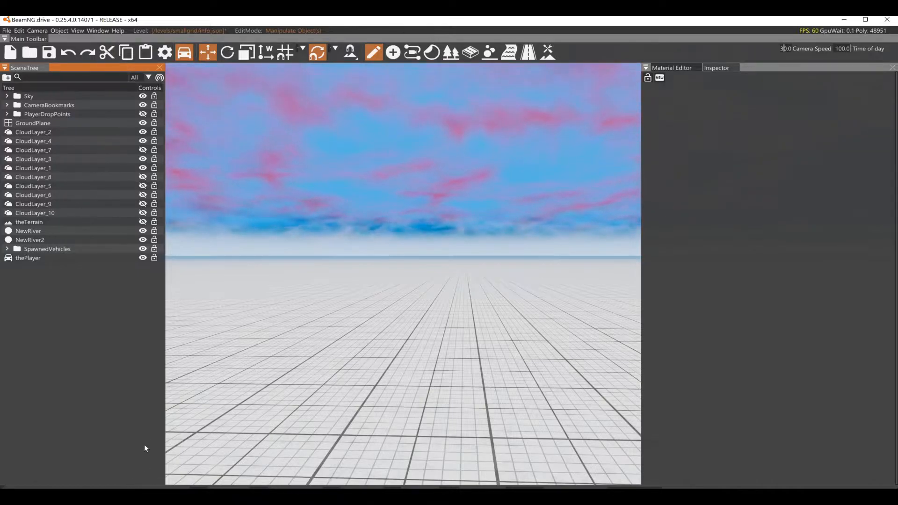
Delete all the cloud layers from the scene tree one after another, starting with CloudLayer_2
click(36, 131)
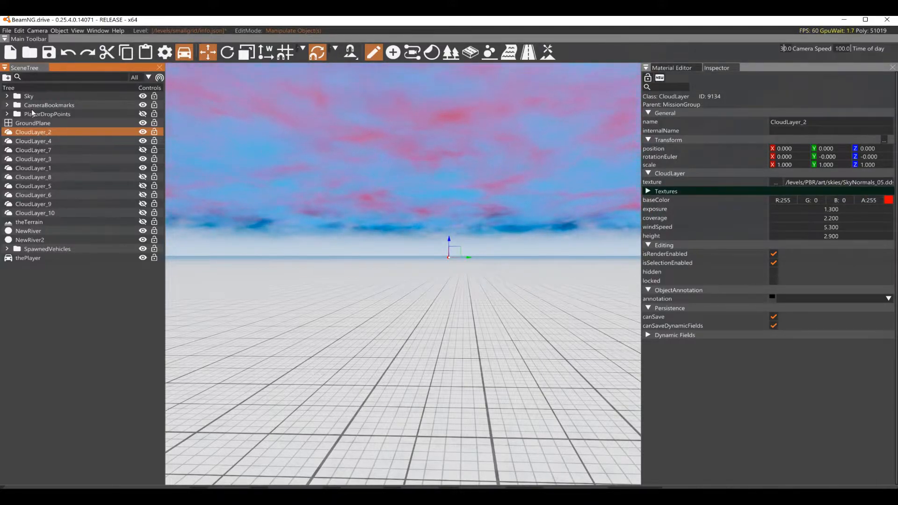
key(Delete)
click(40, 131)
key(Delete)
click(40, 132)
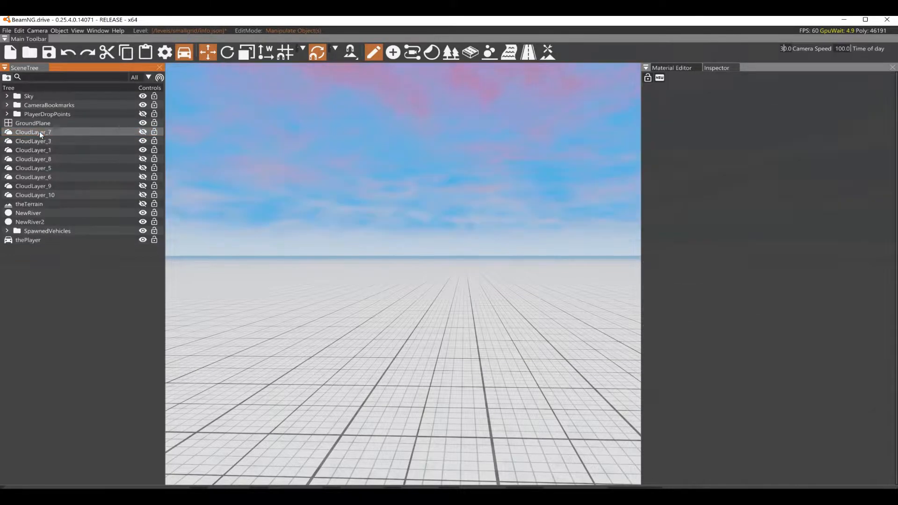
key(Delete)
click(39, 132)
key(Delete)
click(40, 132)
key(Delete)
click(40, 132)
key(Delete)
click(40, 132)
key(Delete)
click(39, 132)
key(Delete)
click(39, 132)
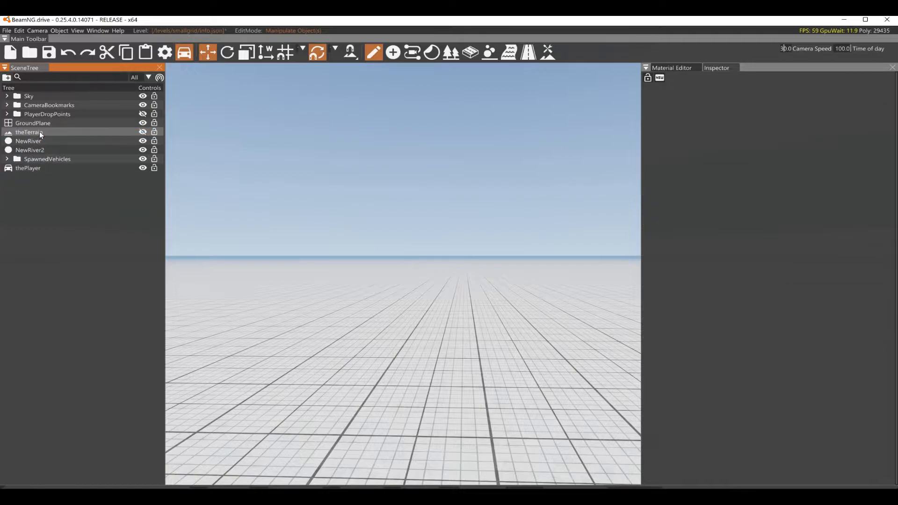
key(Delete)
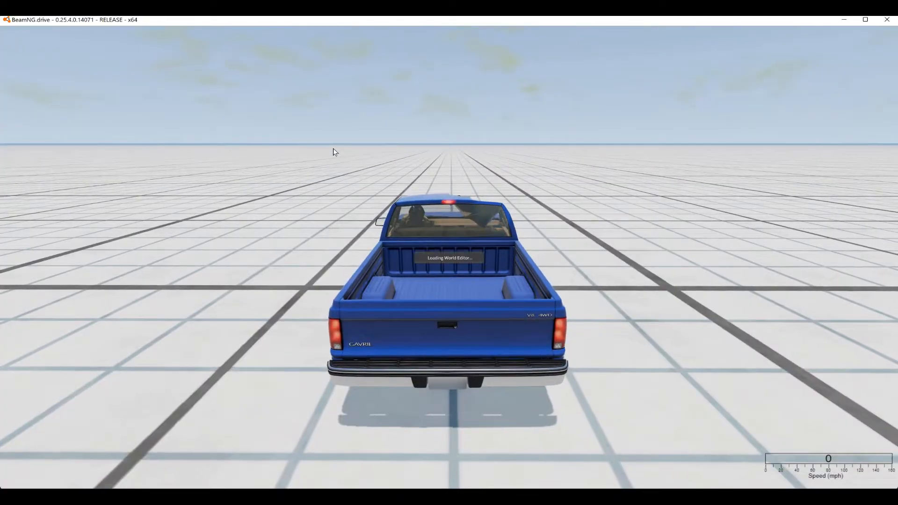
Reopen the world editor and delete every existing cloud layer, from CloudLayer_4 to CloudLayer_10, keeping theTerrain
key(F11)
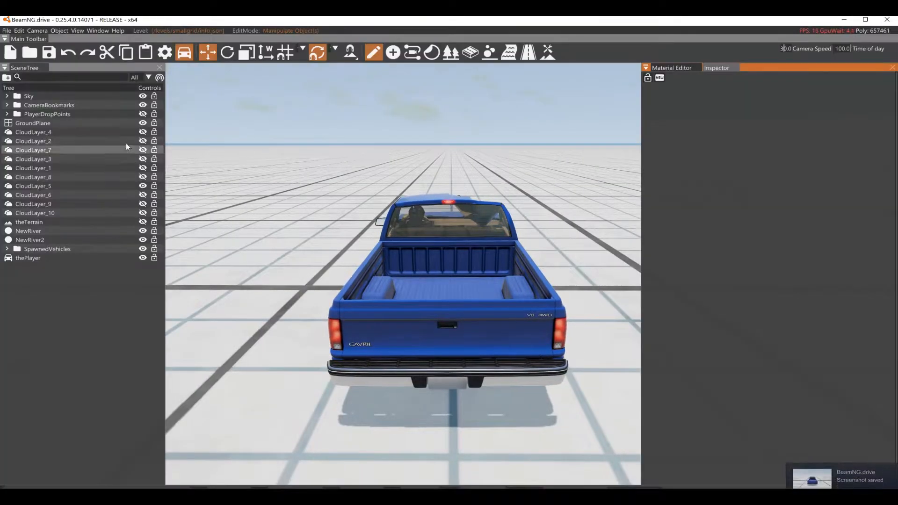
click(66, 131)
key(Delete)
click(66, 130)
key(Delete)
click(66, 130)
key(Delete)
click(66, 130)
key(Delete)
click(66, 130)
key(Delete)
click(66, 130)
key(Delete)
click(66, 129)
key(Delete)
click(66, 130)
key(Delete)
key(Delete)
click(66, 129)
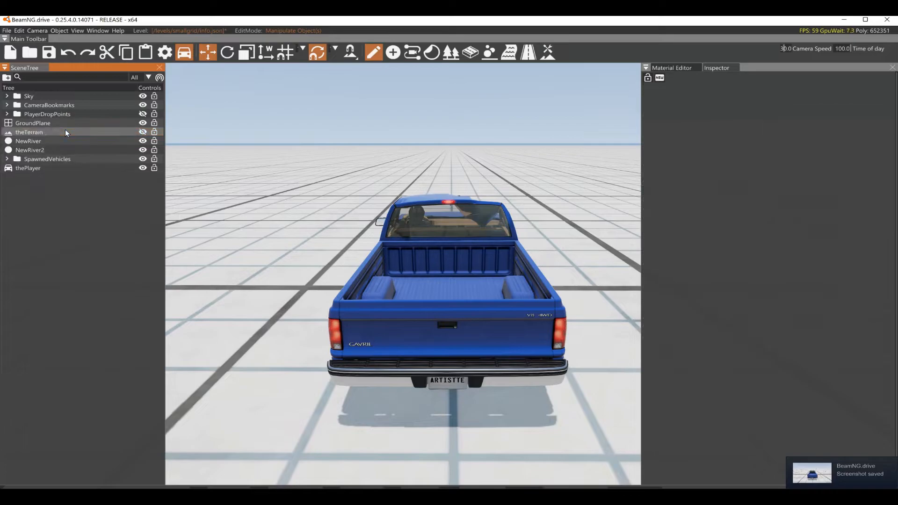
key(Delete)
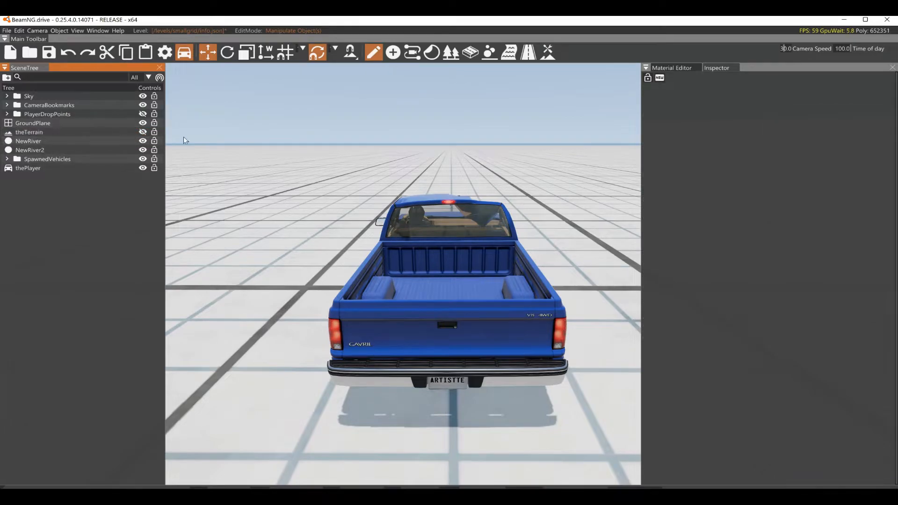
Create a new object of class CloudLayer, found by searching the object classes for "cloud"
click(394, 52)
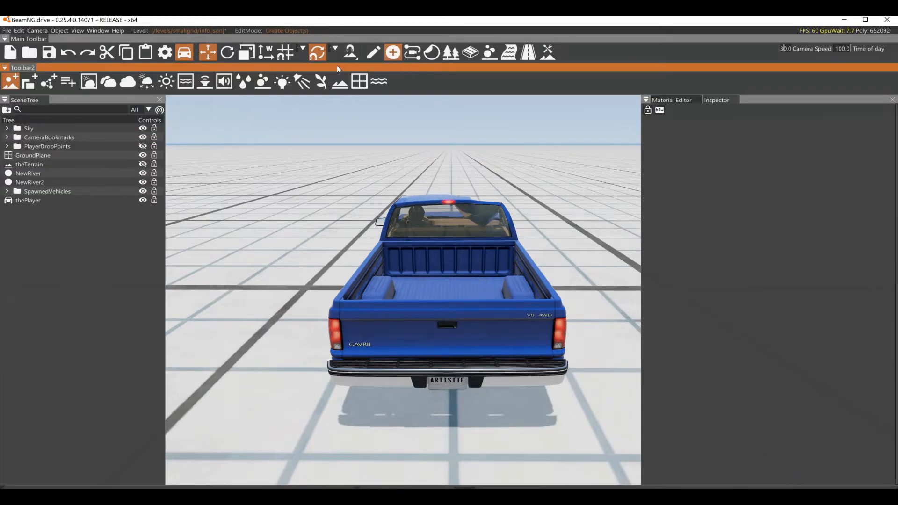
click(66, 85)
click(131, 77)
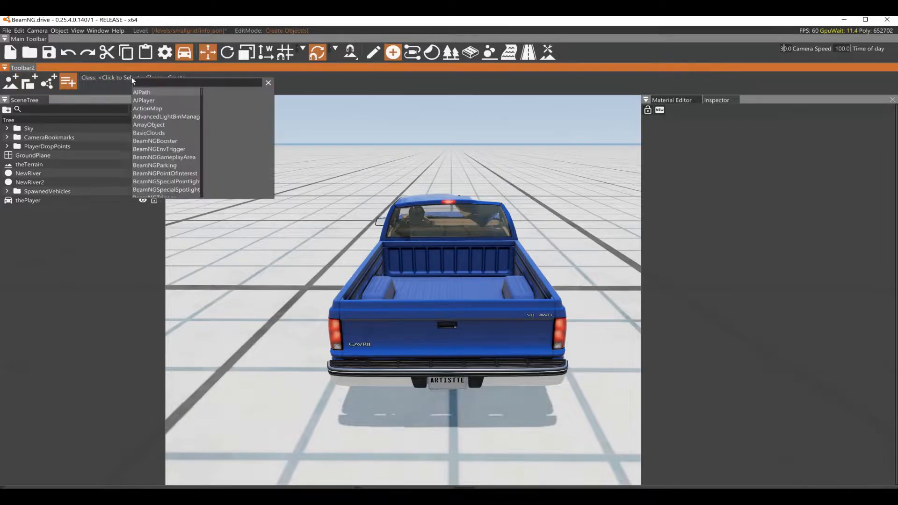
text(cloud)
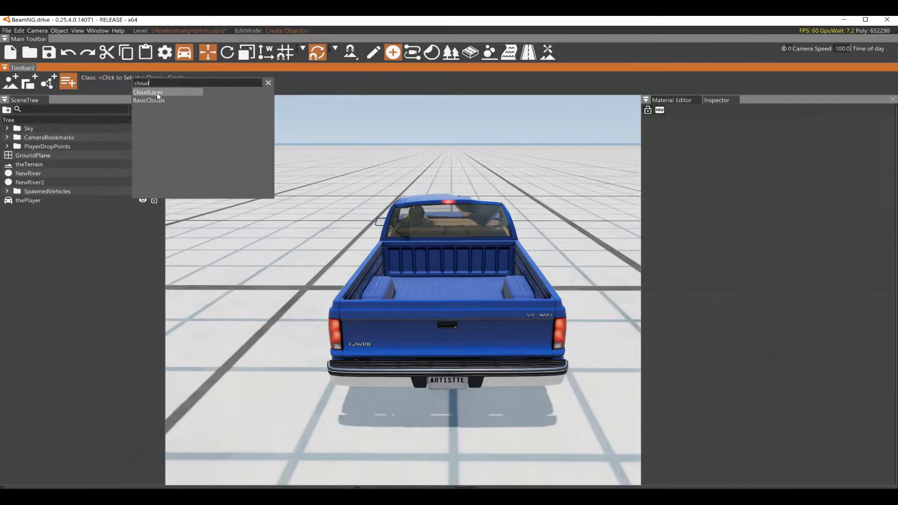
click(156, 92)
click(145, 77)
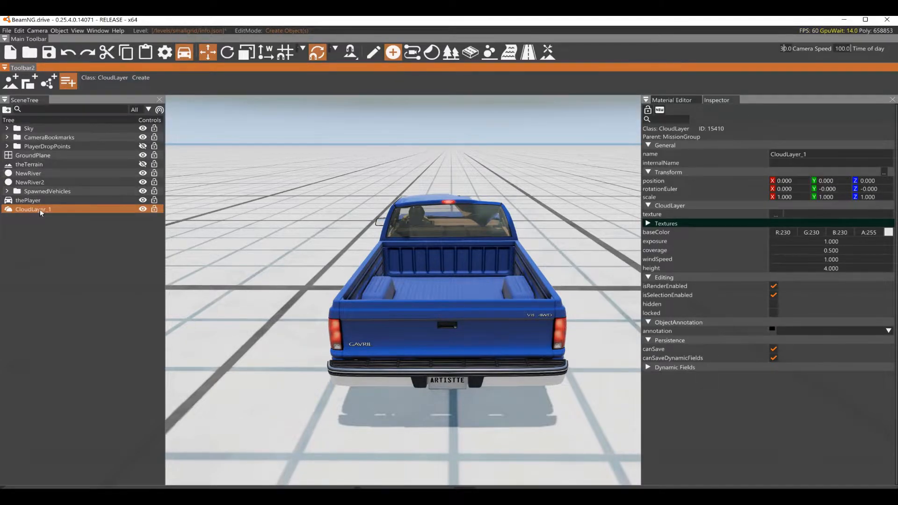
View the new cloud layer in the sky with the free camera and look over the environment object types
right_drag(305, 203, 305, 202)
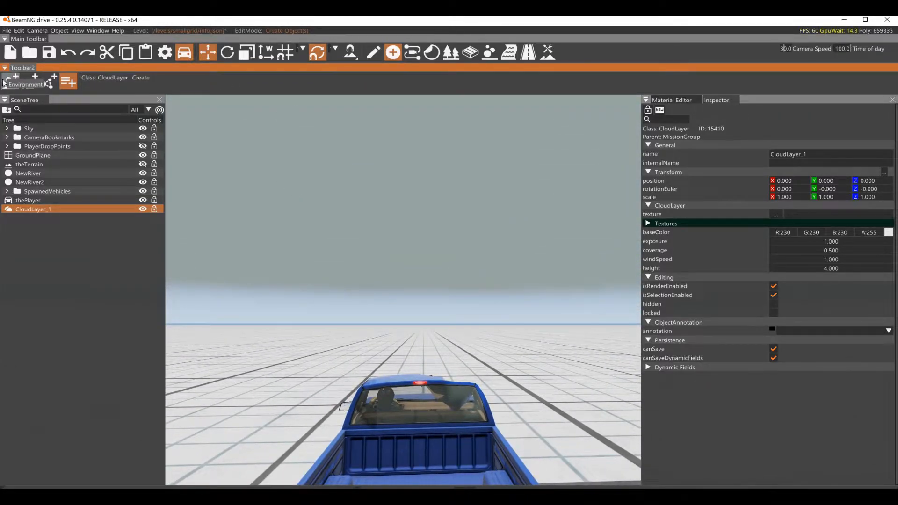
click(94, 79)
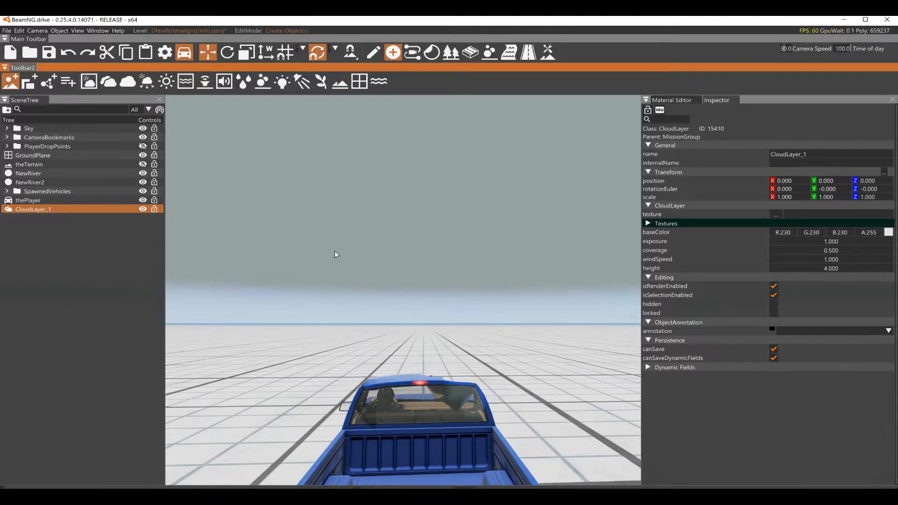
right_drag(402, 247, 438, 253)
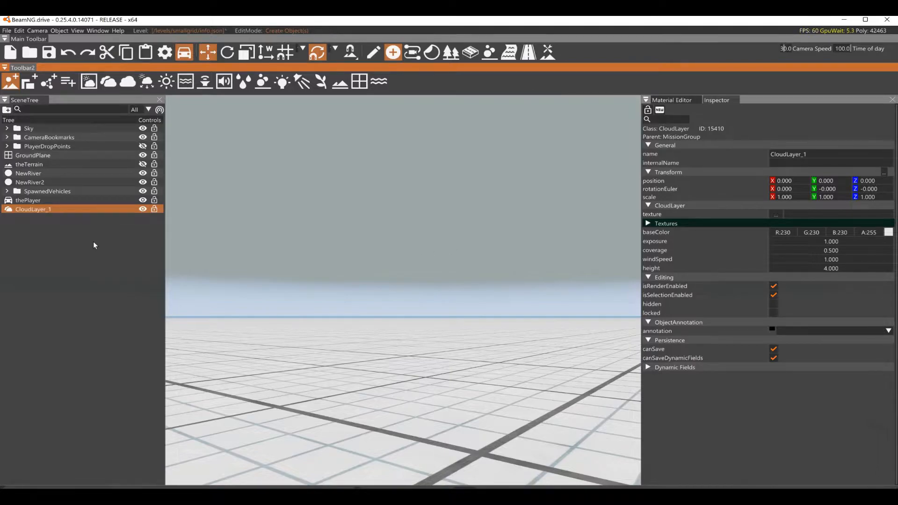
right_drag(412, 249, 527, 241)
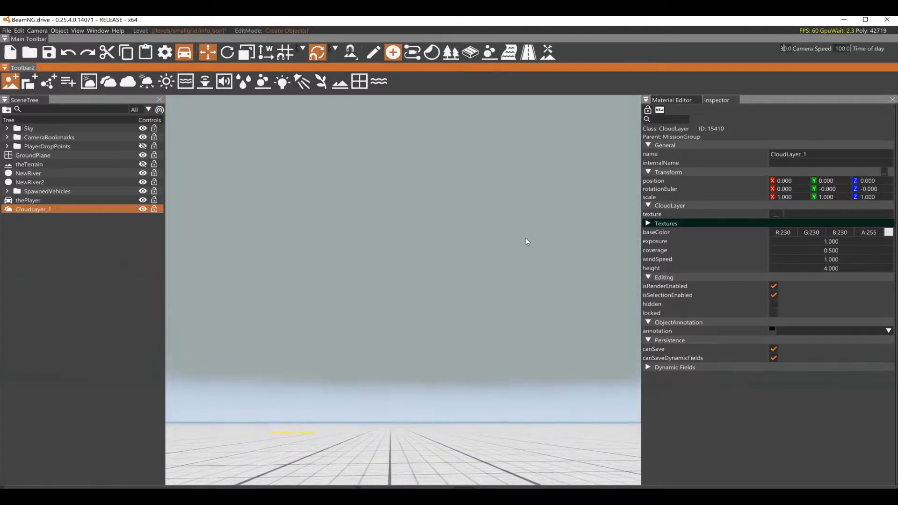
Close the Inspector and reopen it to show the new cloud layer's properties
click(734, 100)
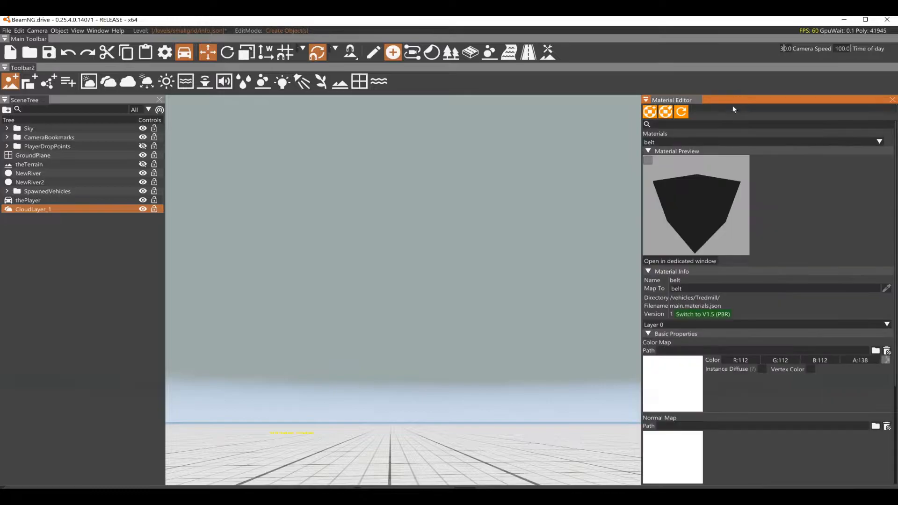
click(105, 30)
click(103, 58)
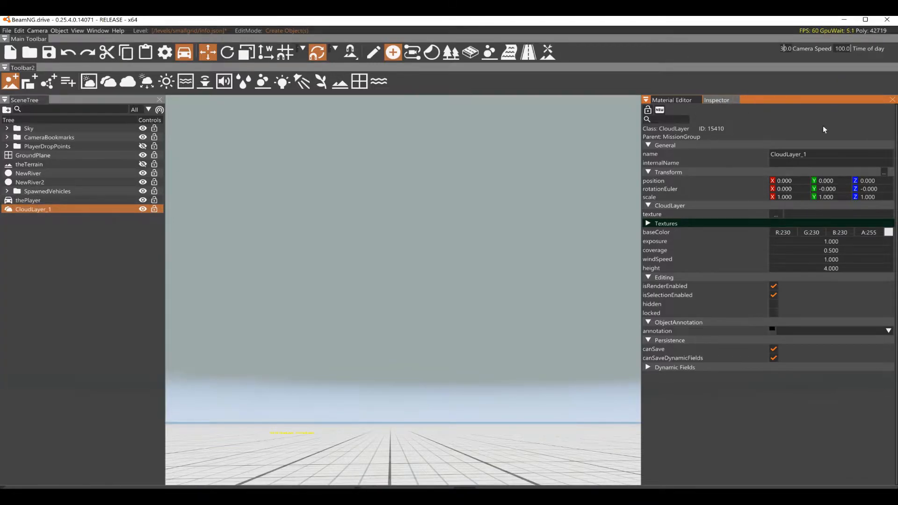
Lower the new cloud layer's exposure and set its base color to bright green, R 76, G 255, B 0
mouse_move(787, 241)
mouse_down()
mouse_move(801, 239)
mouse_move(777, 241)
mouse_move(792, 243)
mouse_move(785, 245)
mouse_up()
click(888, 232)
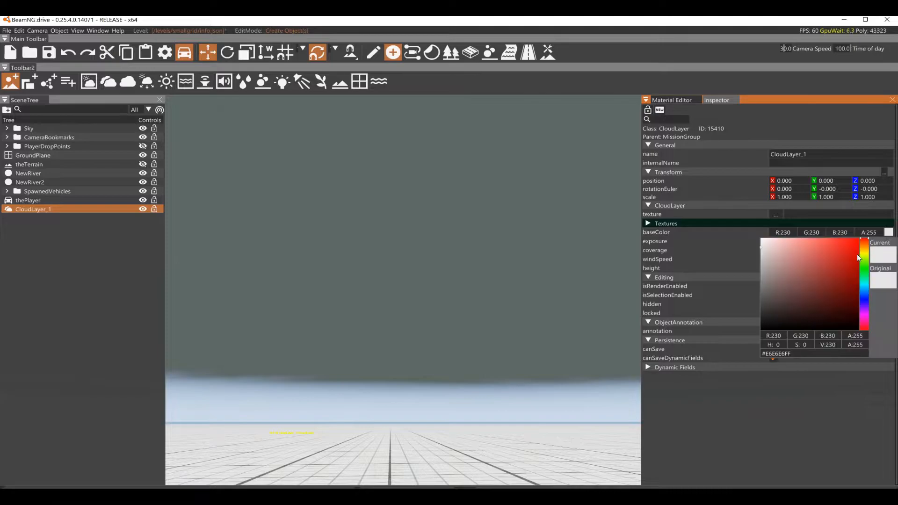
click(865, 268)
drag(852, 262, 892, 225)
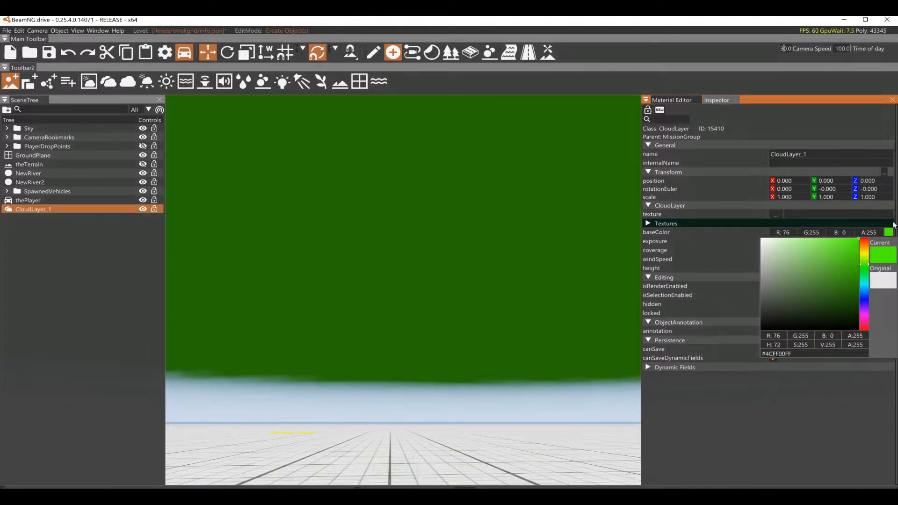
Set the cloud layer's exposure to 0.8, try a coverage of -0.7, and raise the coverage to 1.3
click(778, 214)
mouse_move(811, 240)
mouse_down()
mouse_move(825, 243)
mouse_move(813, 250)
mouse_up()
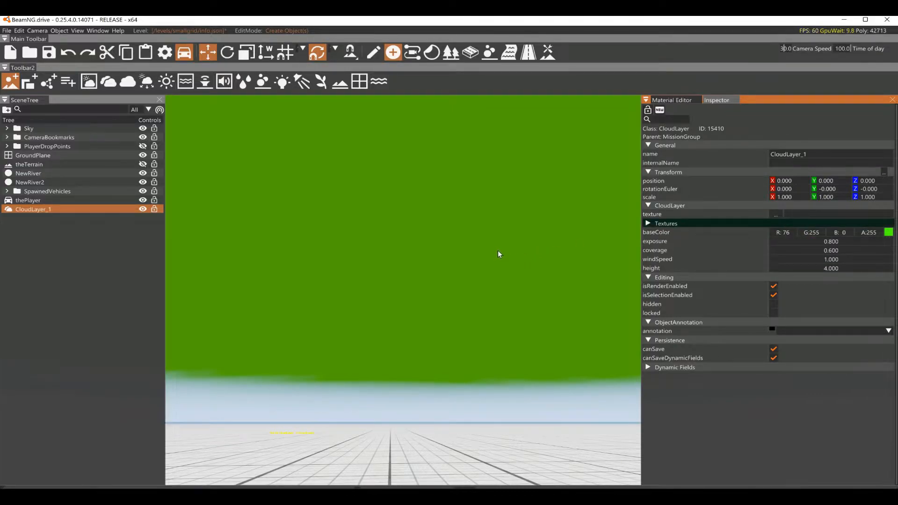
drag(826, 251, 816, 255)
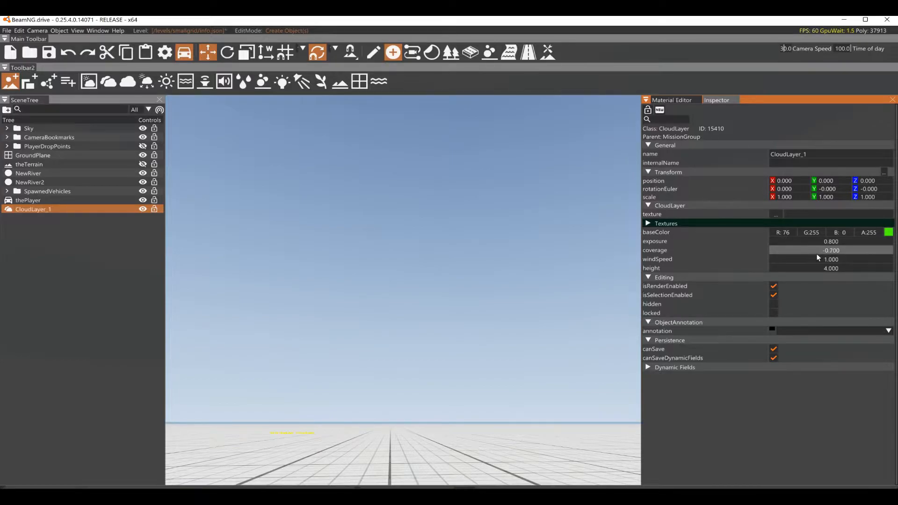
drag(819, 254, 821, 254)
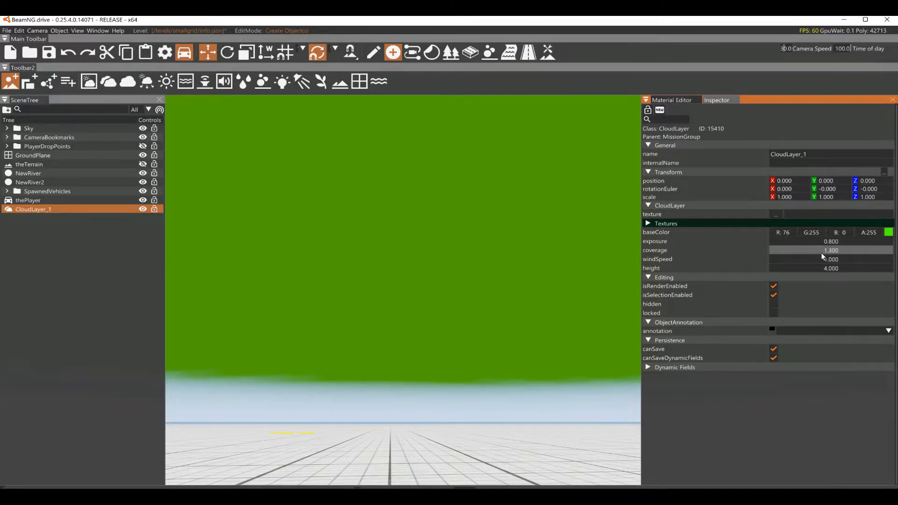
Set the cloud layer's coverage to 1 and raise its height to 71.6, checking the stretched texture in the sky
mouse_move(821, 253)
mouse_down()
mouse_move(844, 252)
mouse_move(825, 251)
mouse_up()
drag(795, 253, 831, 263)
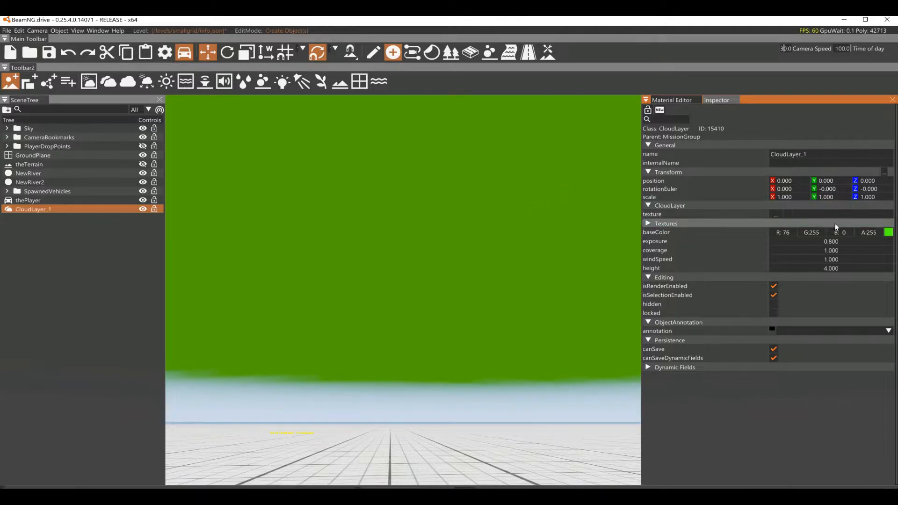
drag(830, 266, 880, 259)
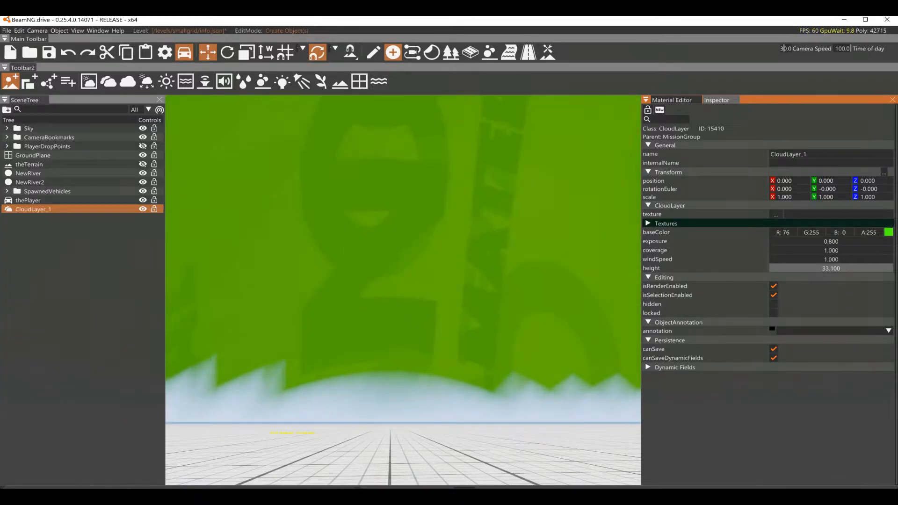
drag(813, 265, 883, 270)
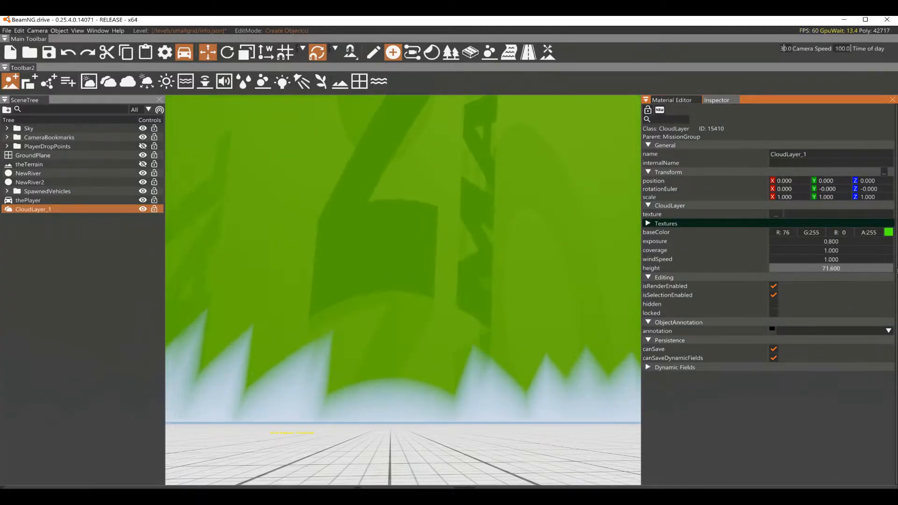
mouse_move(533, 268)
right_down()
mouse_move(533, 187)
mouse_move(580, 155)
mouse_move(608, 224)
mouse_move(608, 412)
mouse_move(594, 215)
mouse_move(528, 266)
right_up()
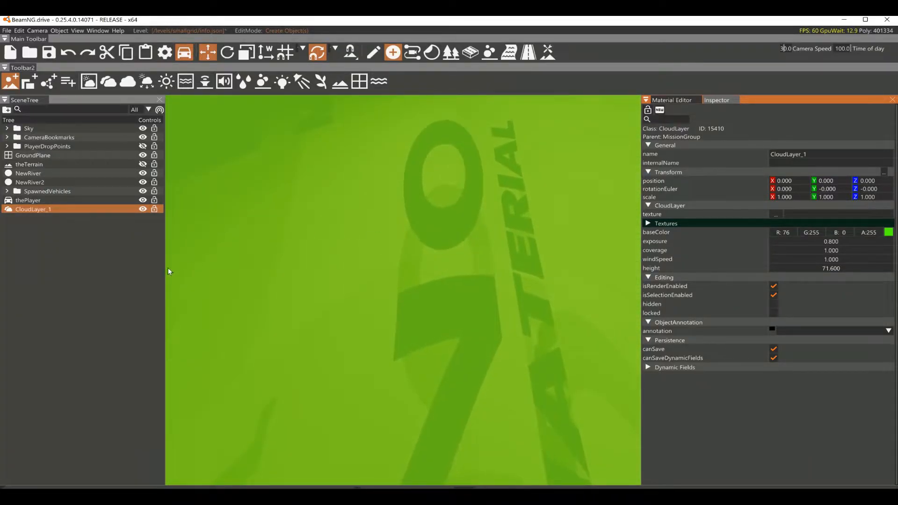
Narrow the scene tree and Inspector to widen the viewport, and lower the cloud layer's height to 28.9
drag(165, 270, 61, 270)
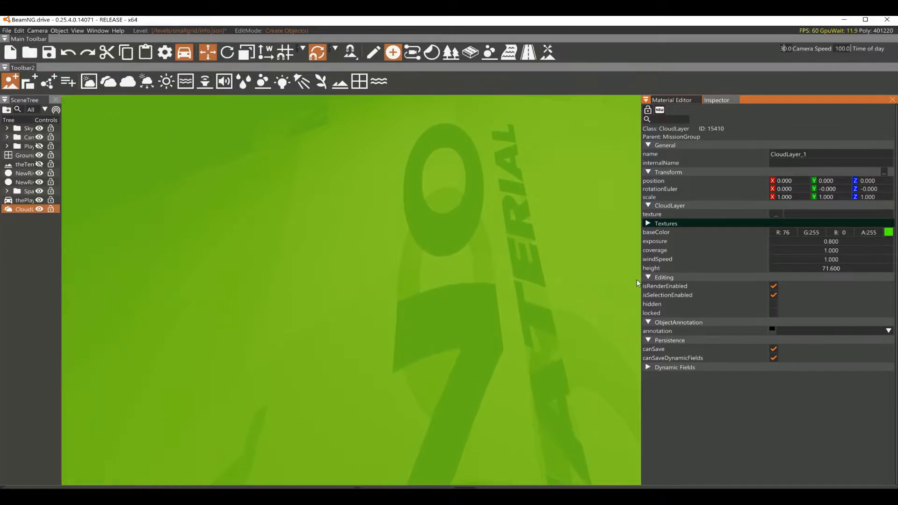
drag(640, 279, 719, 279)
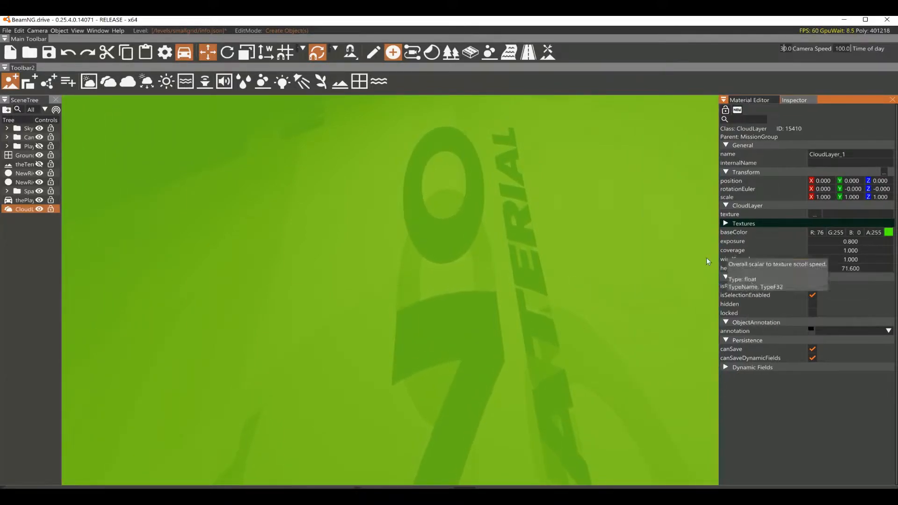
drag(852, 267, 731, 274)
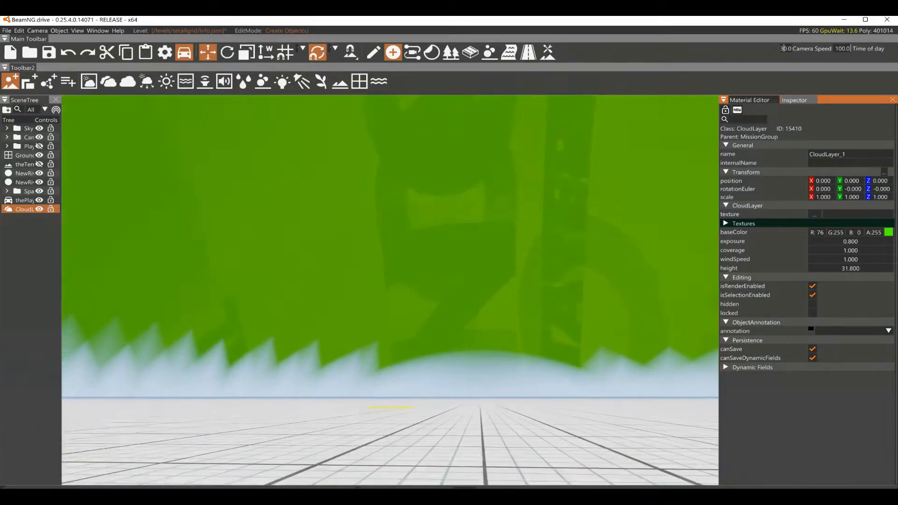
right_drag(390, 290, 390, 357)
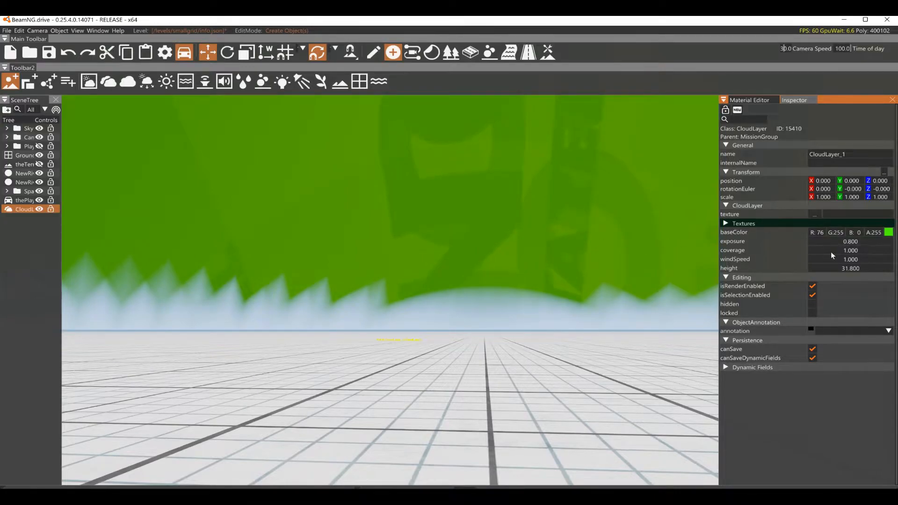
mouse_move(854, 265)
mouse_down()
mouse_move(784, 269)
mouse_move(842, 268)
mouse_move(803, 279)
mouse_move(876, 276)
mouse_move(834, 272)
mouse_move(845, 272)
mouse_up()
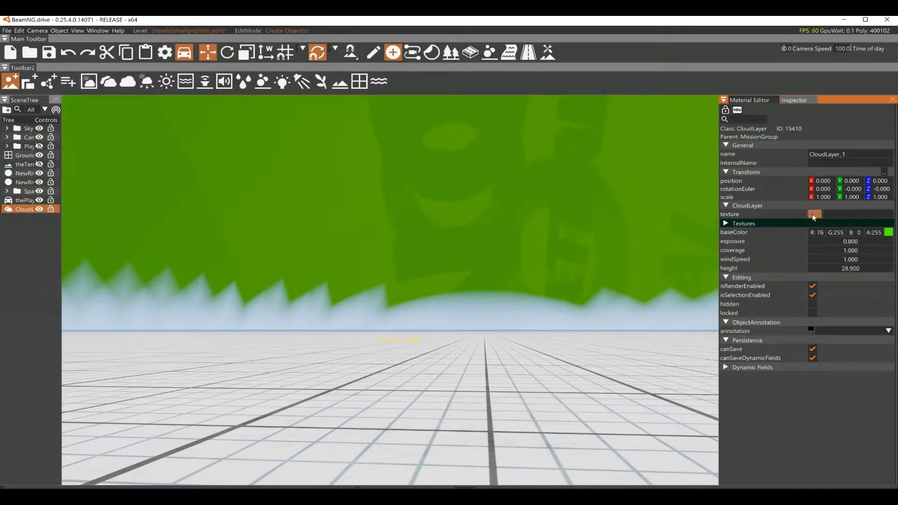
Assign clouds_01.png from /levels/smallgrid/art/skys/ as the cloud layer's texture and view it in the sky
click(814, 214)
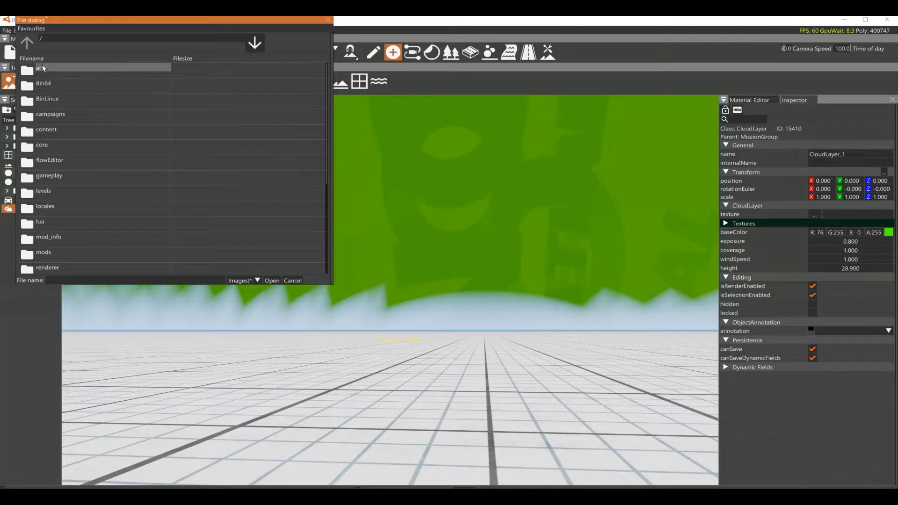
double_click(53, 188)
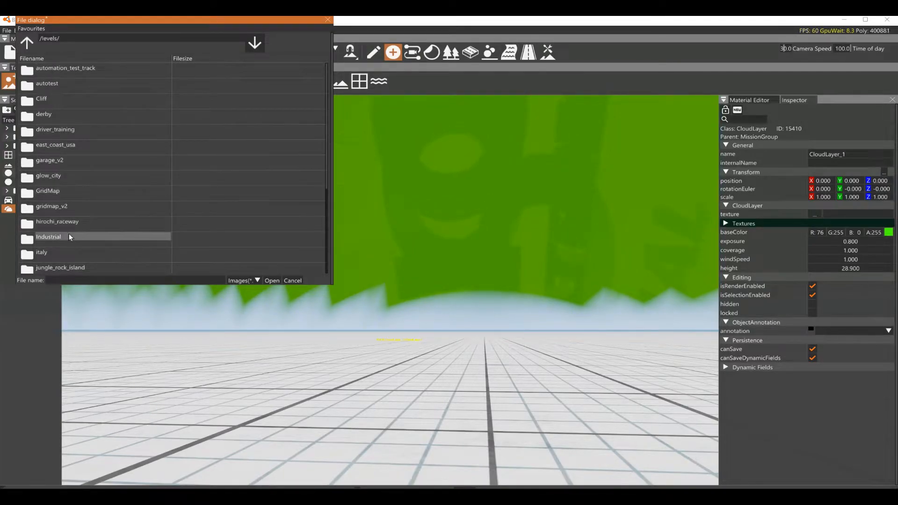
scroll(69, 241, down, 3)
double_click(57, 230)
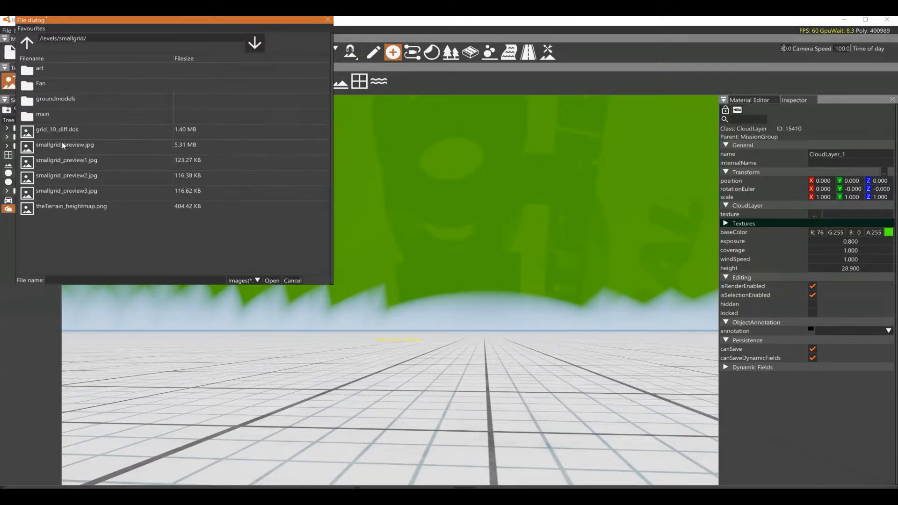
double_click(47, 70)
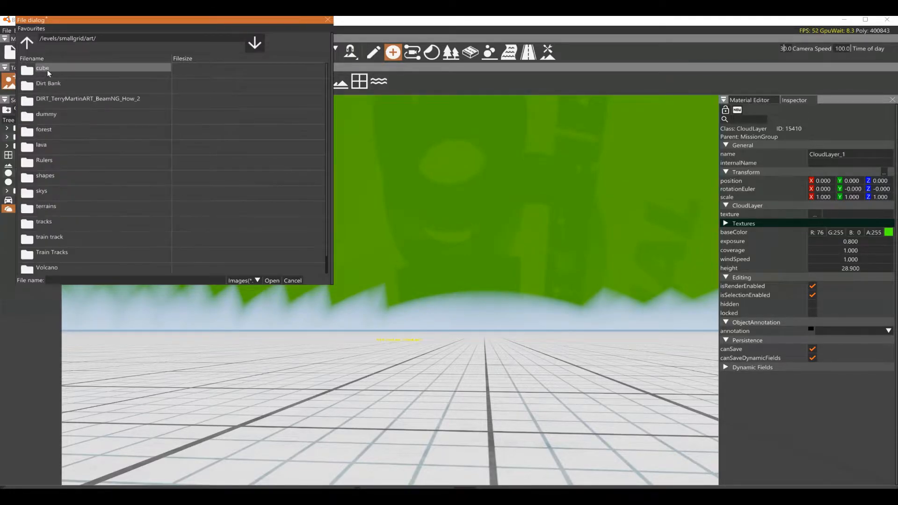
double_click(55, 192)
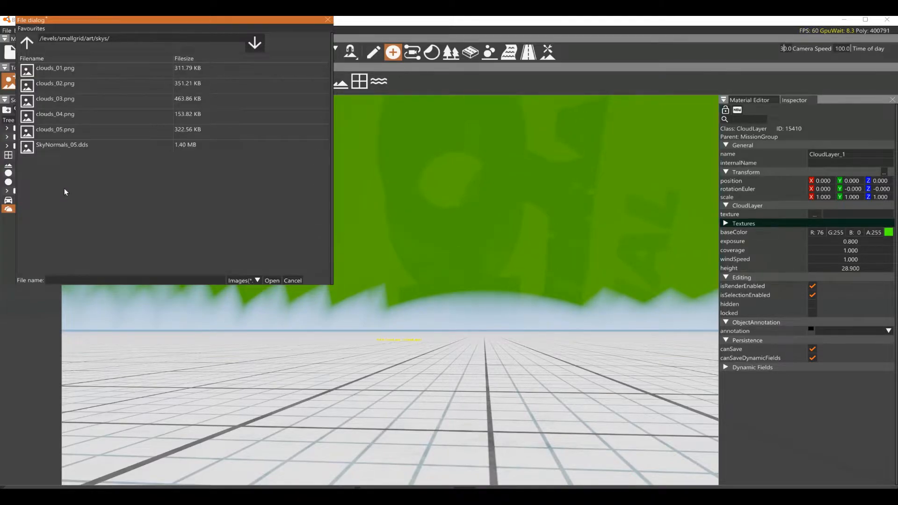
drag(60, 147, 62, 84)
click(60, 66)
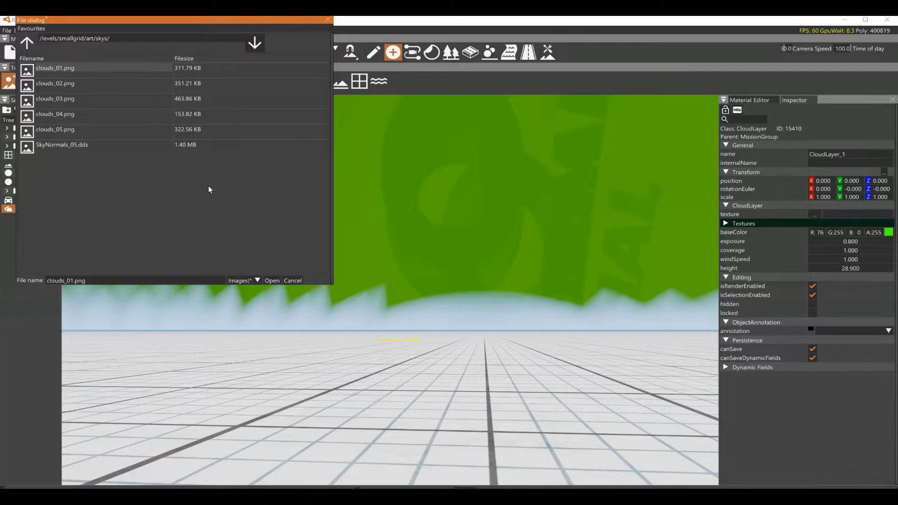
click(271, 280)
right_drag(472, 259, 428, 248)
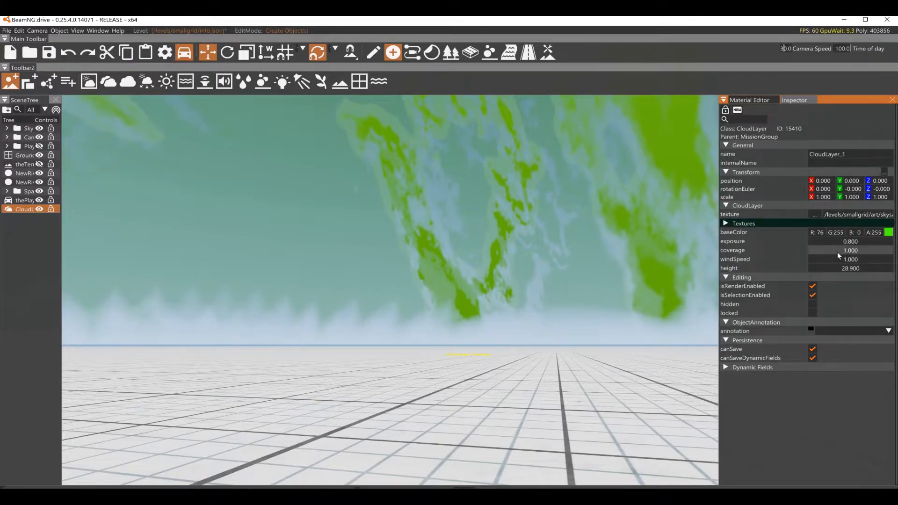
Set the cloud layer's base color to white, exposure to 4.2, coverage to 0.6 and wind speed to 8.8, and widen the scene tree
drag(835, 251, 863, 250)
drag(769, 248, 751, 246)
mouse_move(812, 247)
mouse_down()
mouse_move(850, 251)
mouse_move(828, 252)
mouse_move(844, 241)
mouse_move(736, 235)
mouse_up()
click(889, 232)
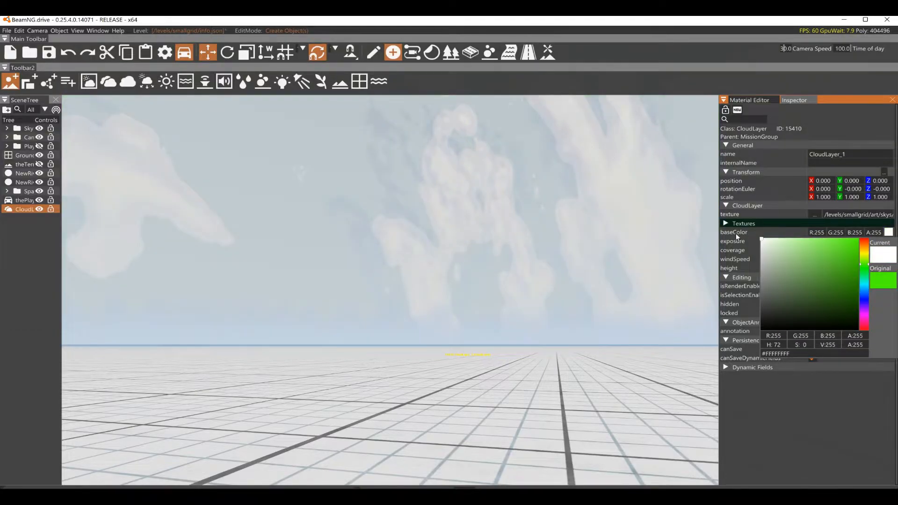
click(759, 222)
drag(844, 250, 866, 259)
drag(63, 214, 139, 214)
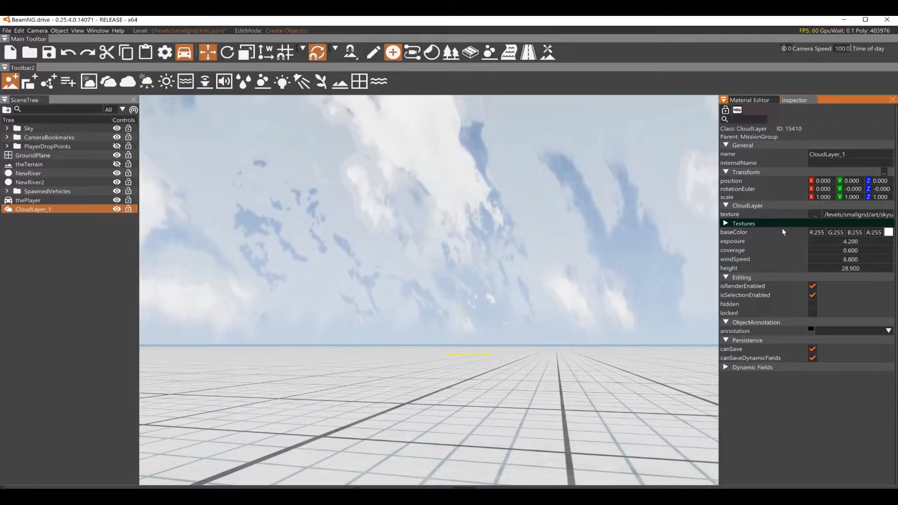
Set the cloud layer's exposure to 0.4, coverage 1.7, wind speed 5.1, height 5.2, and base color green, R 72, G 243, B 0
drag(838, 242, 796, 271)
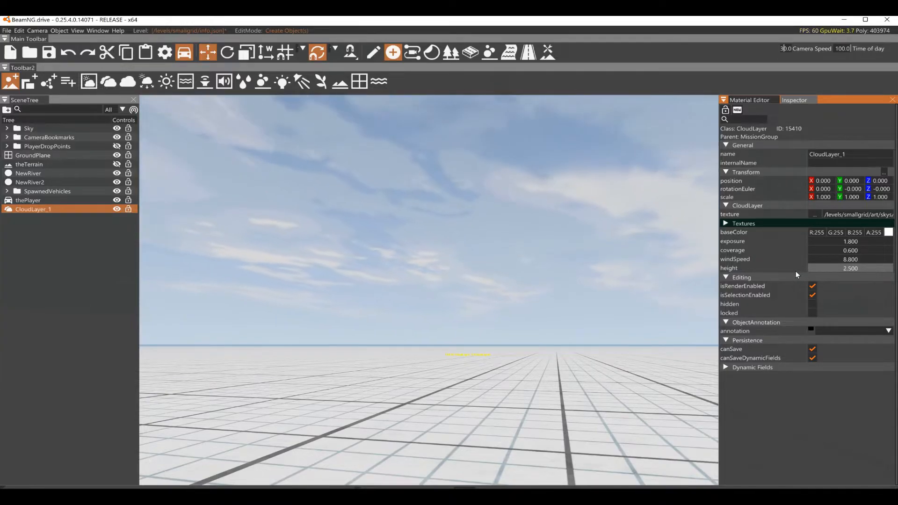
drag(841, 240, 854, 264)
click(888, 232)
click(846, 259)
click(790, 232)
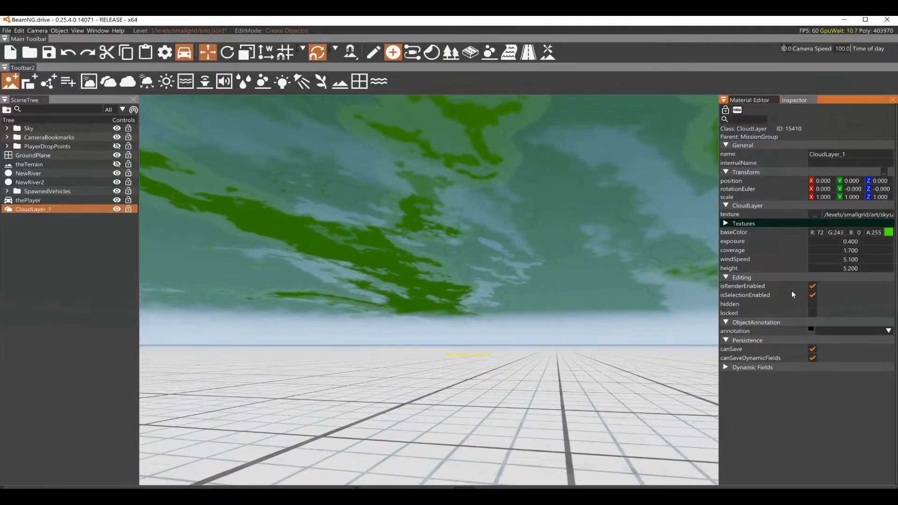
Replace the cloud texture with SkyNormals_05.dds and set exposure to 0.2, coverage 0.7, wind speed -2.2 and height 10.6
click(813, 212)
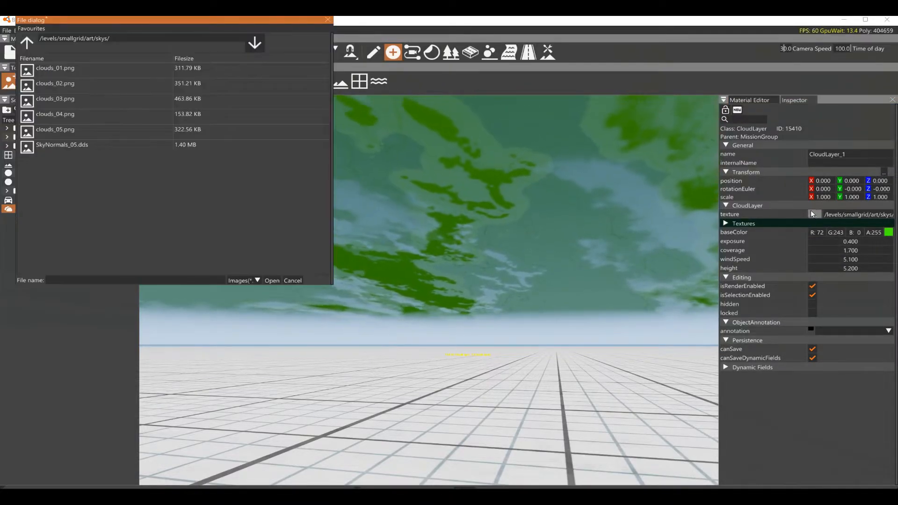
click(50, 145)
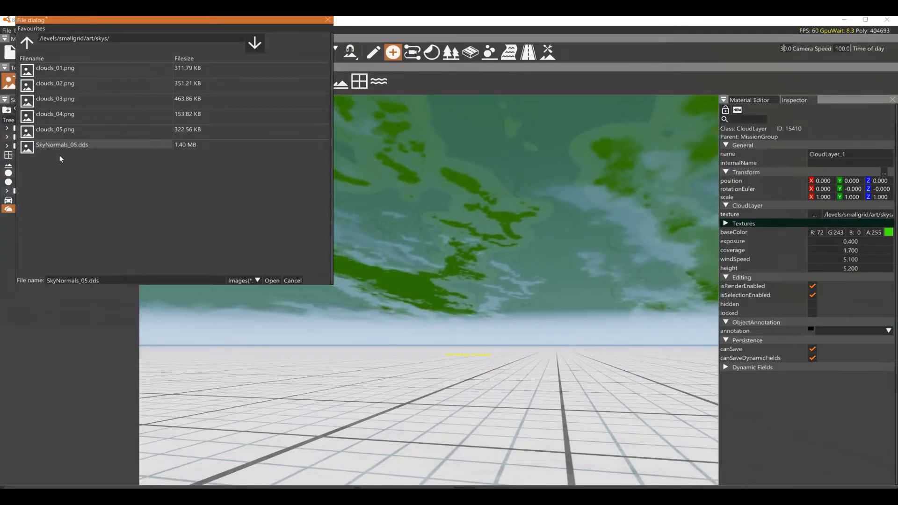
click(271, 281)
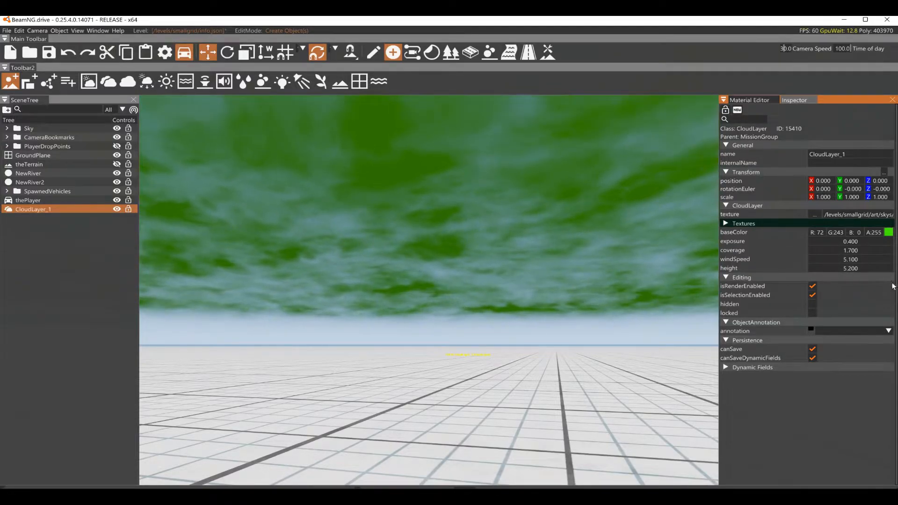
drag(863, 243, 853, 268)
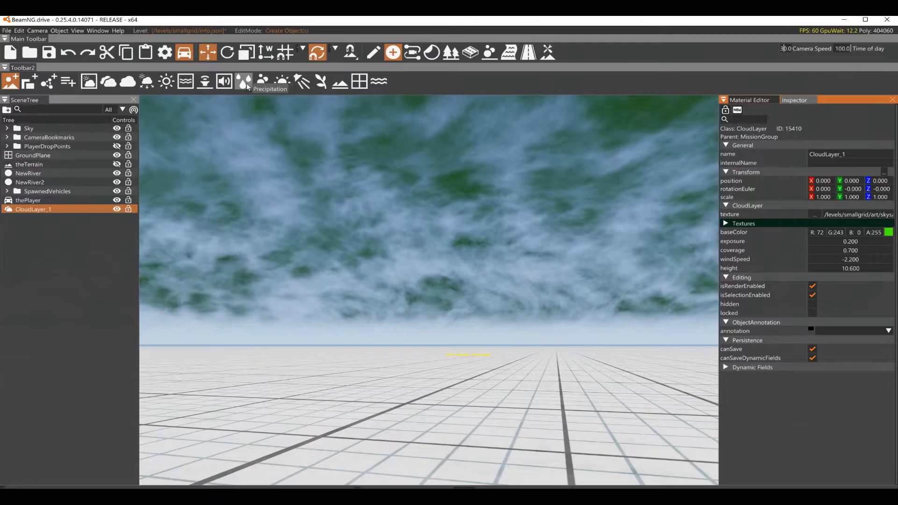
Clone CloudLayer_1 in the scene tree to add a second green cloud layer
double_click(41, 208)
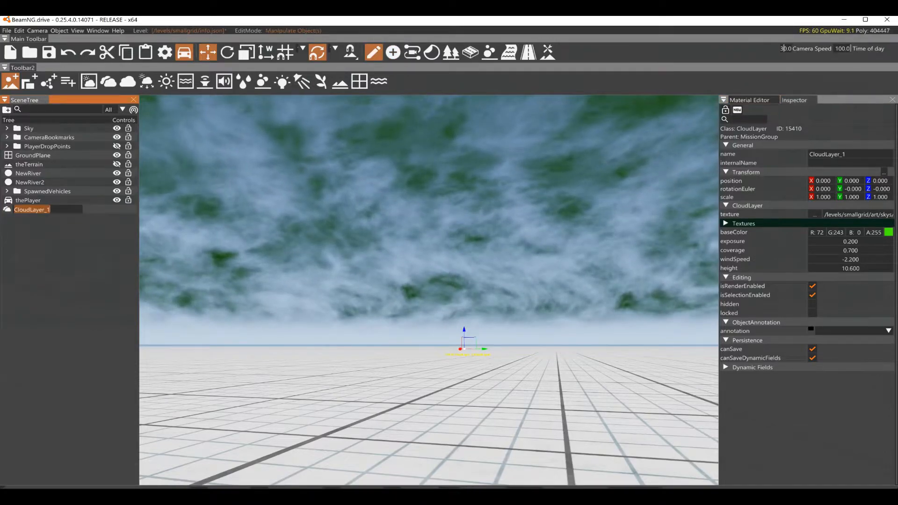
click(43, 233)
click(34, 208)
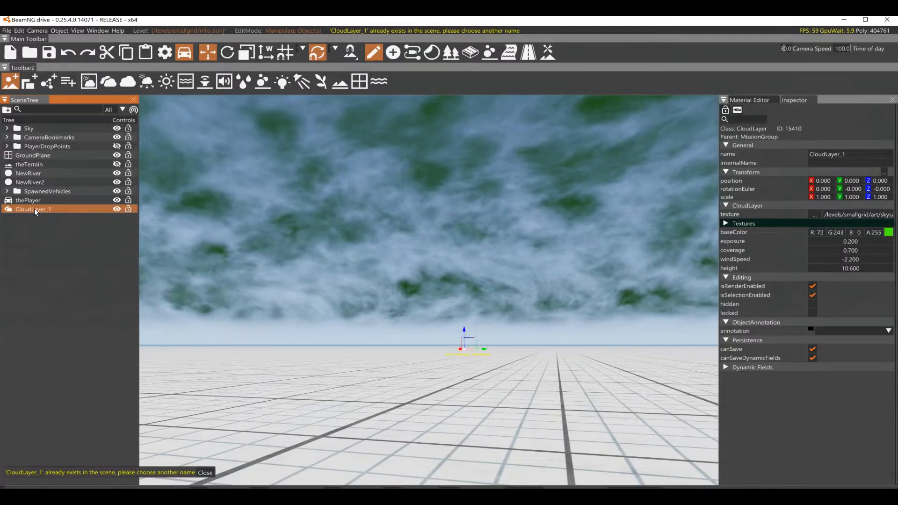
right_click(35, 209)
click(49, 225)
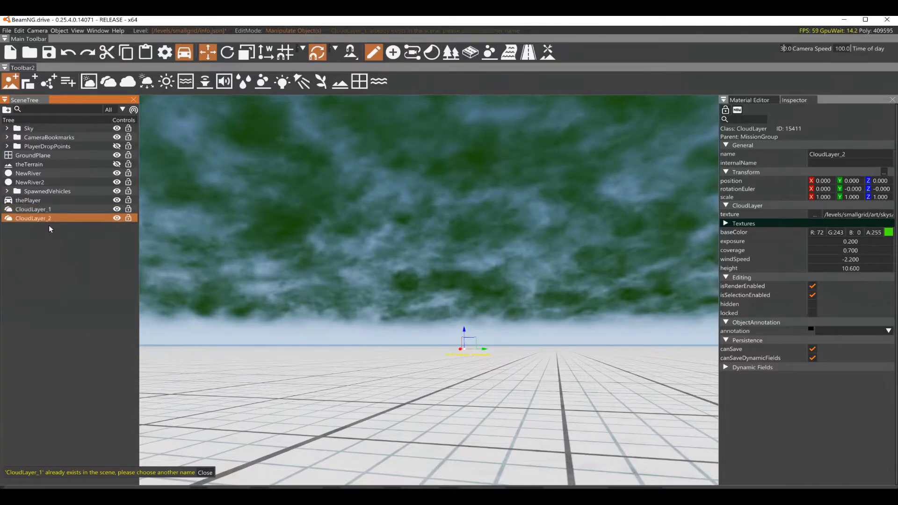
double_click(48, 219)
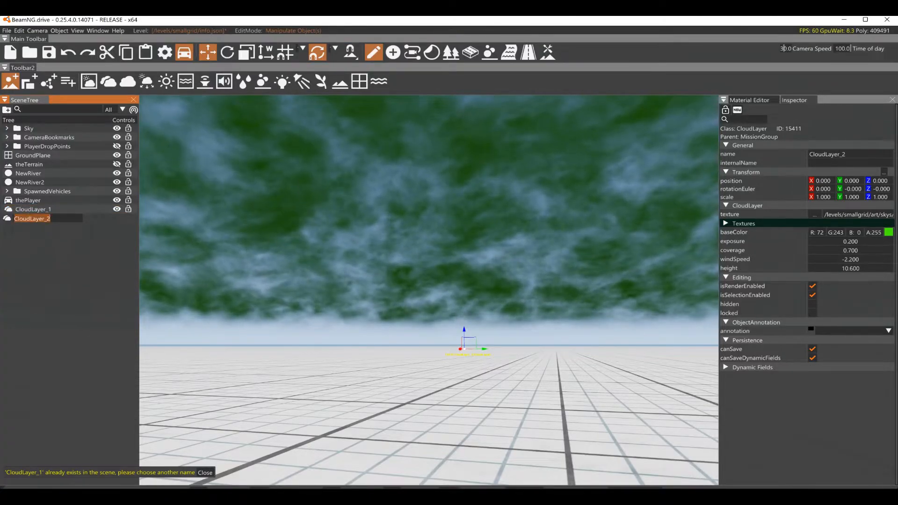
Give the second cloud layer a yellow base color, R 238, G 255, B 18, exposure 0.4, wind speed 1.1 and height 36.1
click(888, 232)
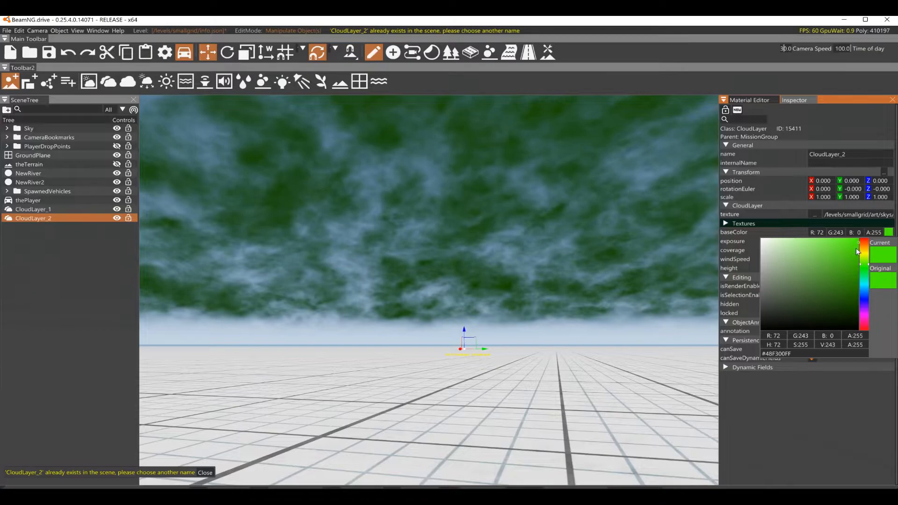
click(861, 254)
mouse_move(843, 257)
mouse_down()
mouse_move(852, 233)
mouse_move(856, 270)
mouse_move(846, 270)
mouse_move(897, 270)
mouse_move(839, 258)
mouse_move(859, 259)
mouse_up()
click(822, 233)
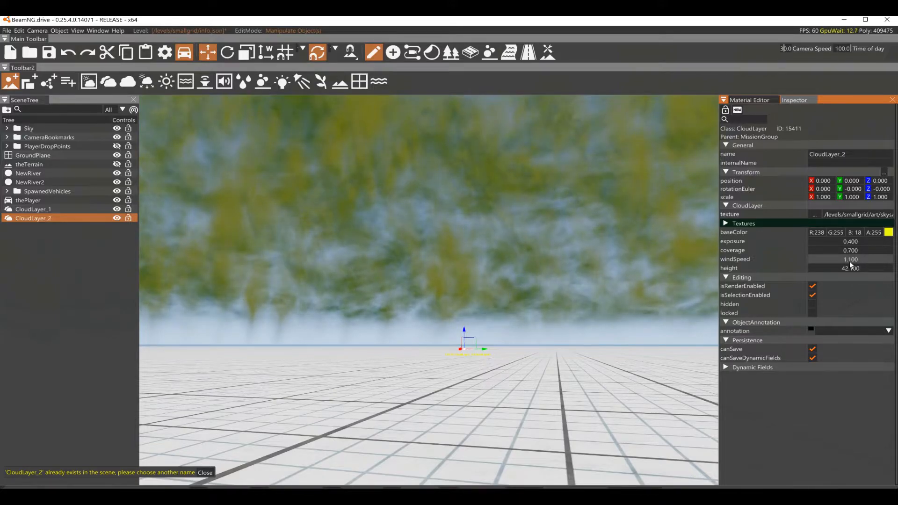
drag(850, 268, 832, 269)
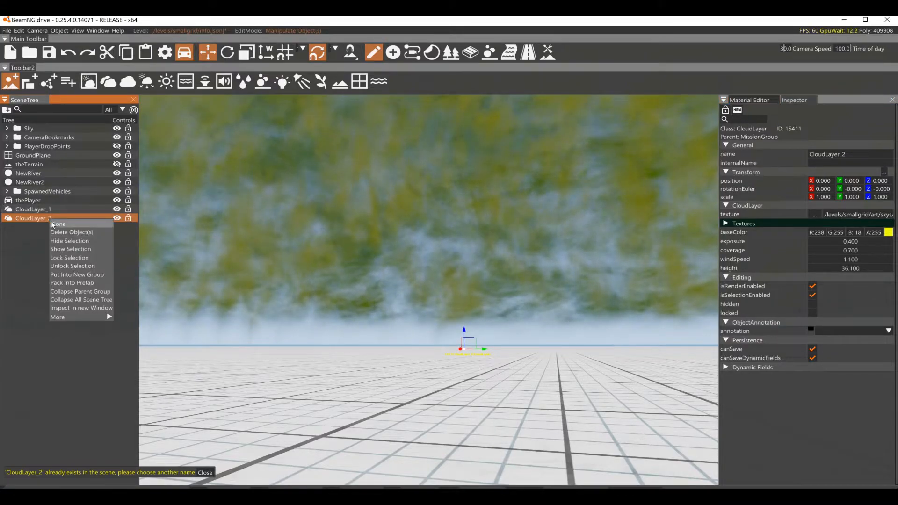
Clone the yellow cloud layer and give the copy a height of 13.5 and a turquoise base color, R 0, G 250, B 212
click(51, 223)
drag(854, 269, 815, 275)
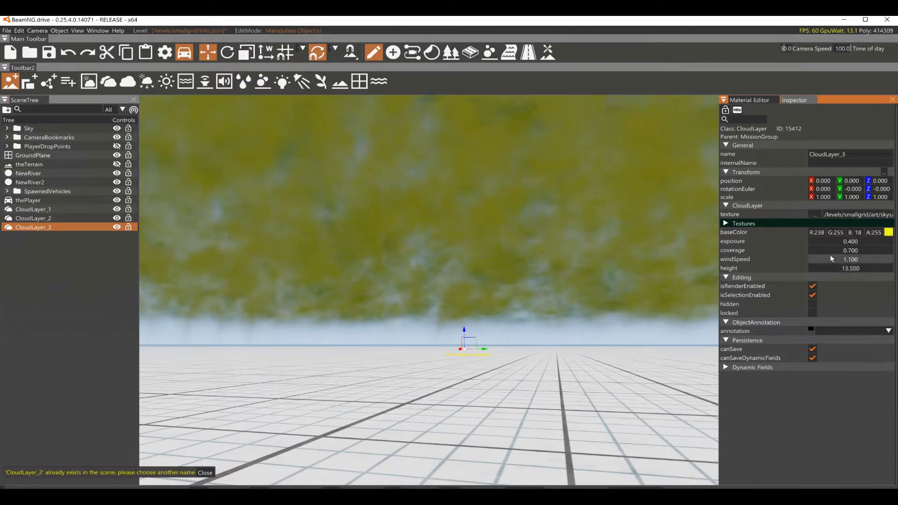
click(888, 232)
click(861, 282)
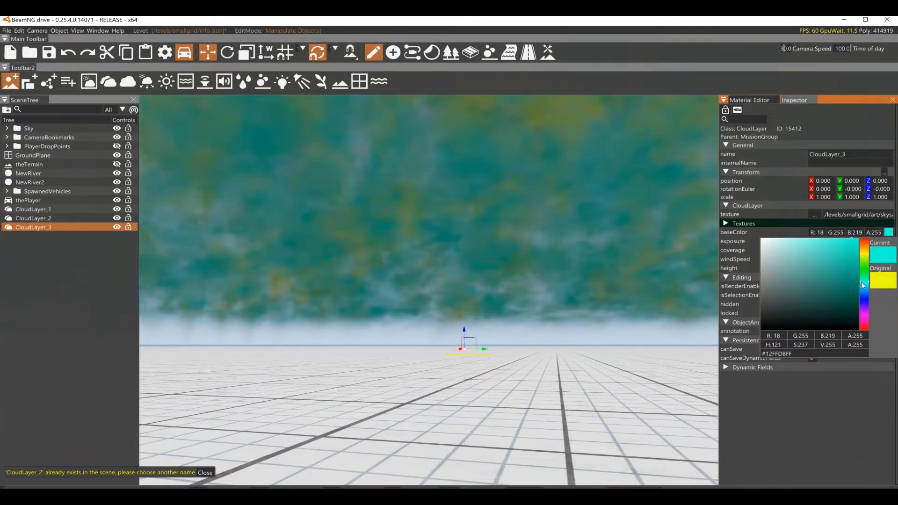
drag(854, 262, 866, 240)
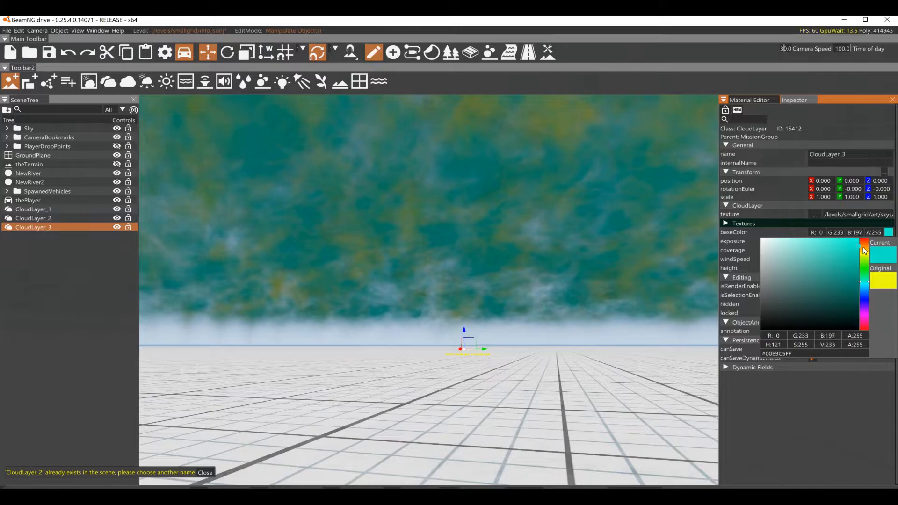
click(783, 224)
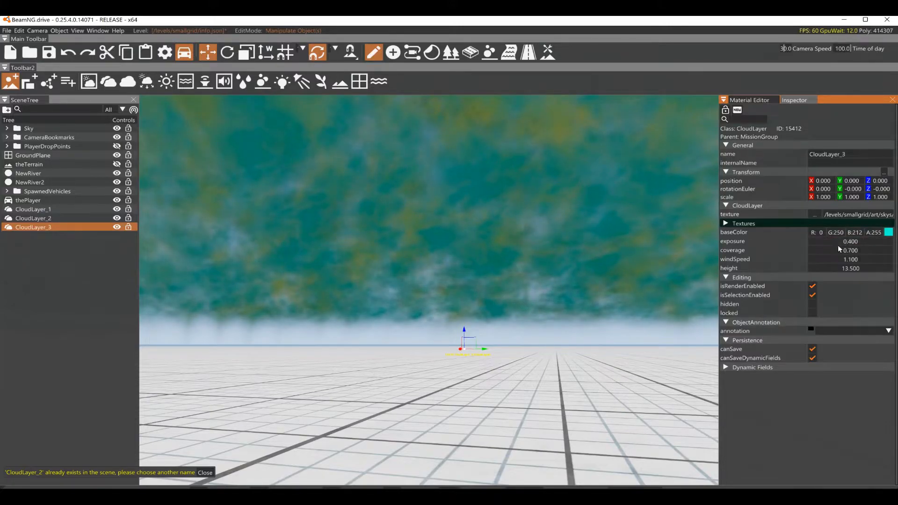
Adjust the turquoise cloud layer to exposure 0.4, coverage 0.3, wind speed 1.8 and height 11.6
drag(841, 243, 892, 214)
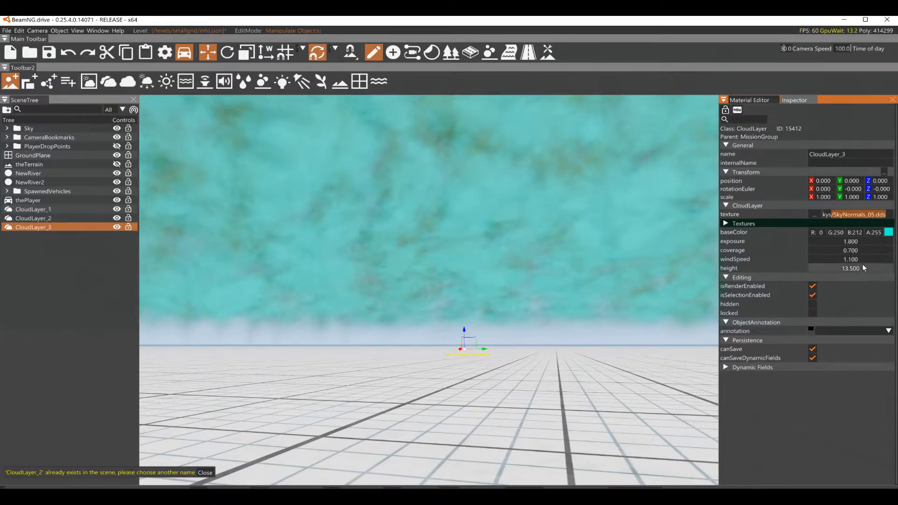
drag(850, 242, 847, 252)
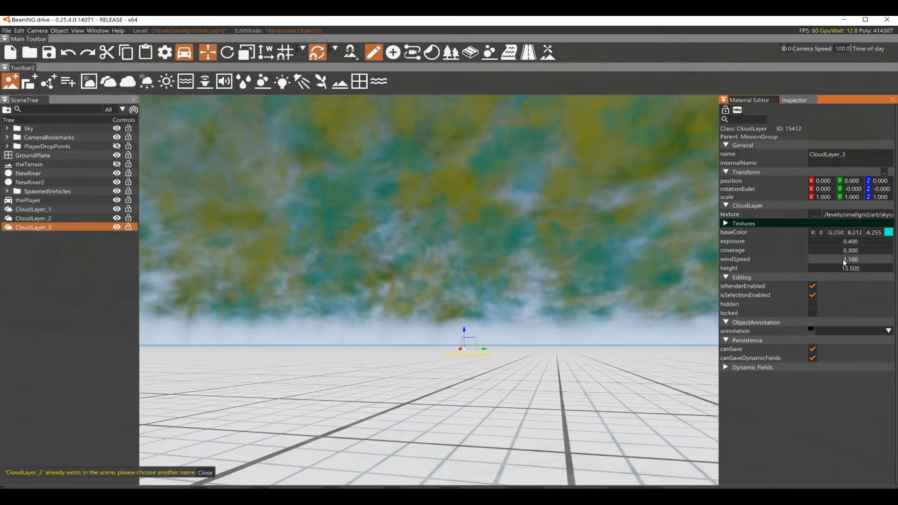
drag(846, 260, 843, 269)
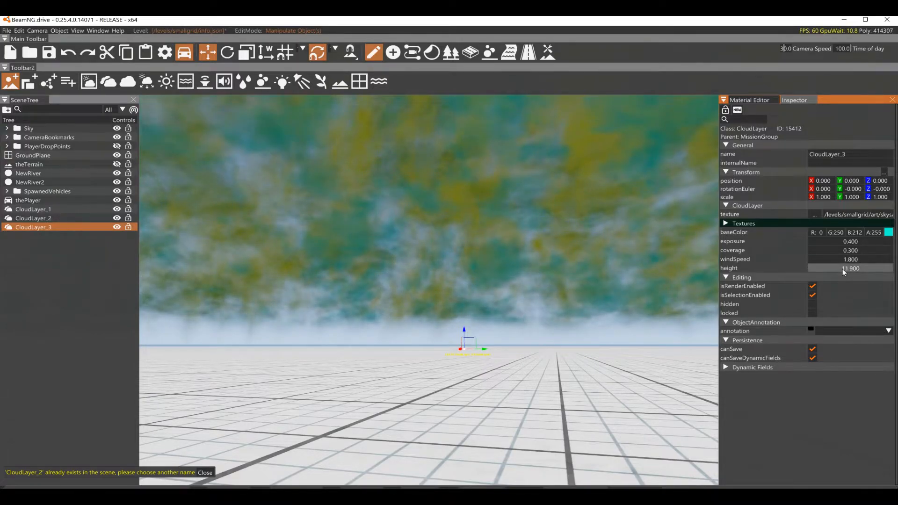
Change the base color of CloudLayer_3 to blue, R 3, G 56, B 255
click(888, 232)
click(864, 256)
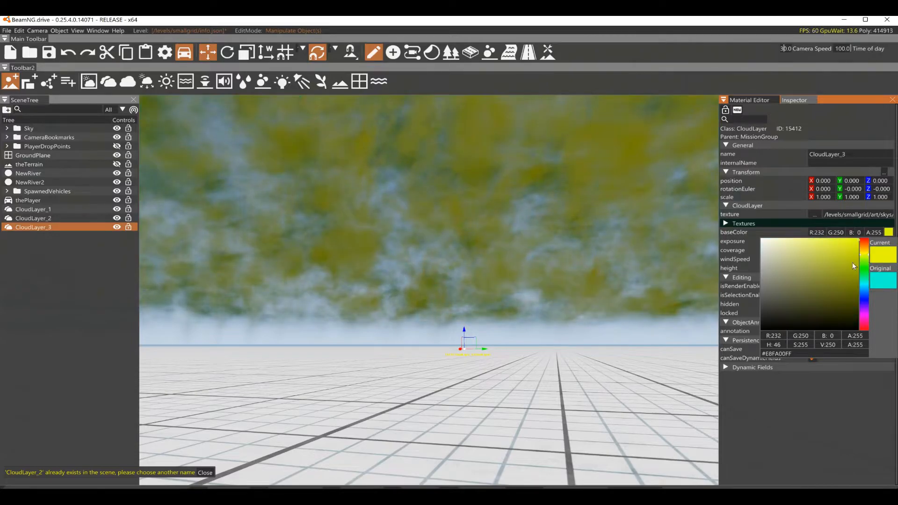
mouse_move(860, 295)
mouse_down()
mouse_move(868, 330)
mouse_move(866, 299)
mouse_up()
click(842, 262)
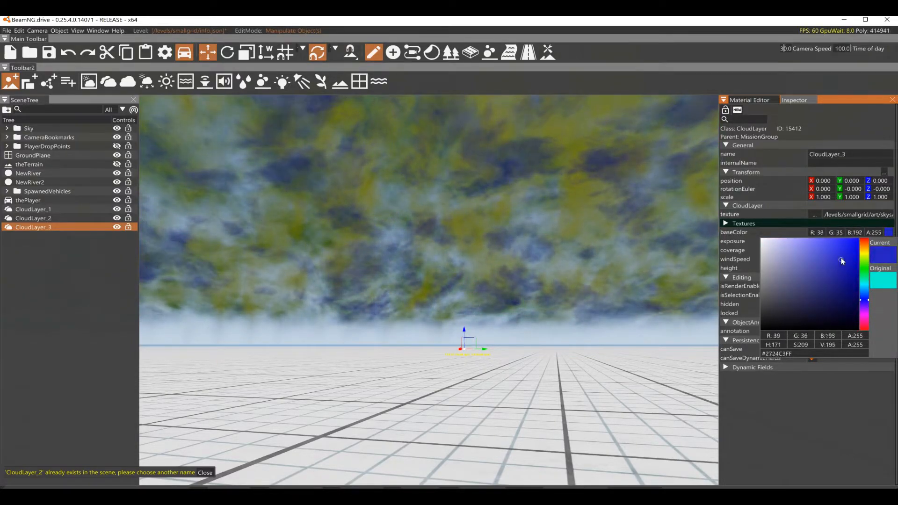
mouse_move(804, 249)
mouse_down()
mouse_move(800, 260)
mouse_move(771, 248)
mouse_move(771, 285)
mouse_up()
mouse_move(860, 284)
mouse_down()
mouse_move(862, 274)
mouse_move(851, 270)
mouse_move(846, 300)
mouse_move(868, 296)
mouse_move(851, 257)
mouse_up()
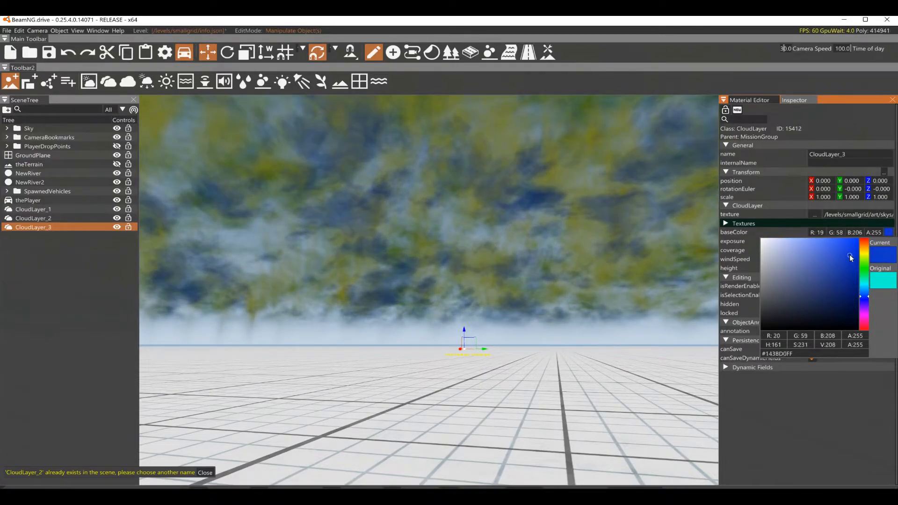
click(809, 229)
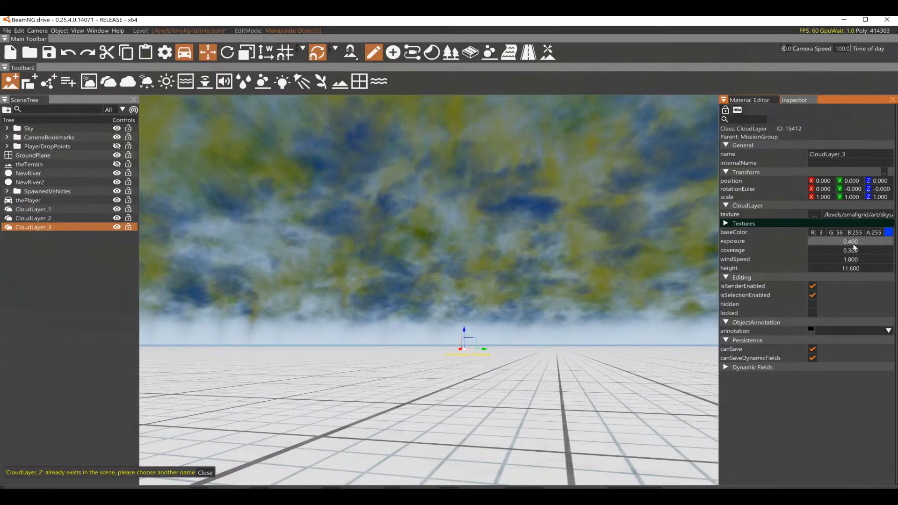
Set the blue cloud layer's exposure to 5.2, coverage 0.7, wind speed 4.5 and height 6, and dismiss the mail notification
drag(853, 243, 841, 267)
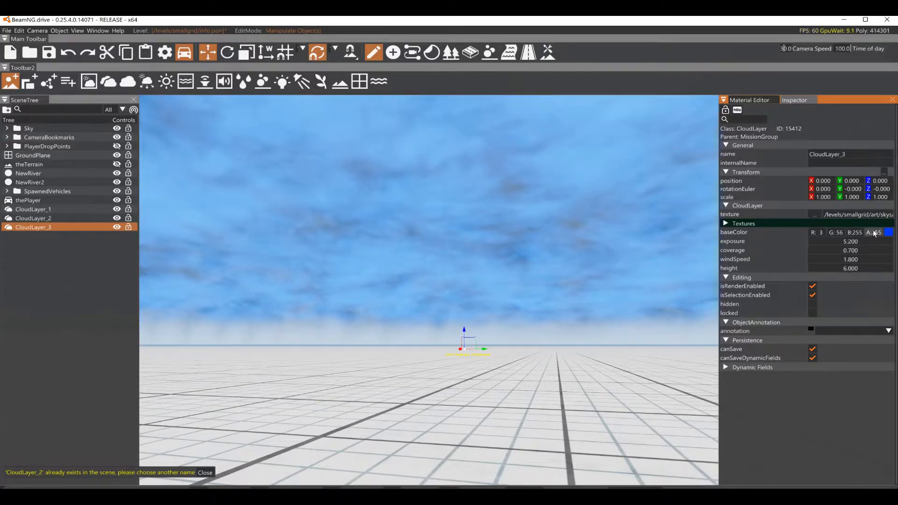
drag(860, 260, 859, 263)
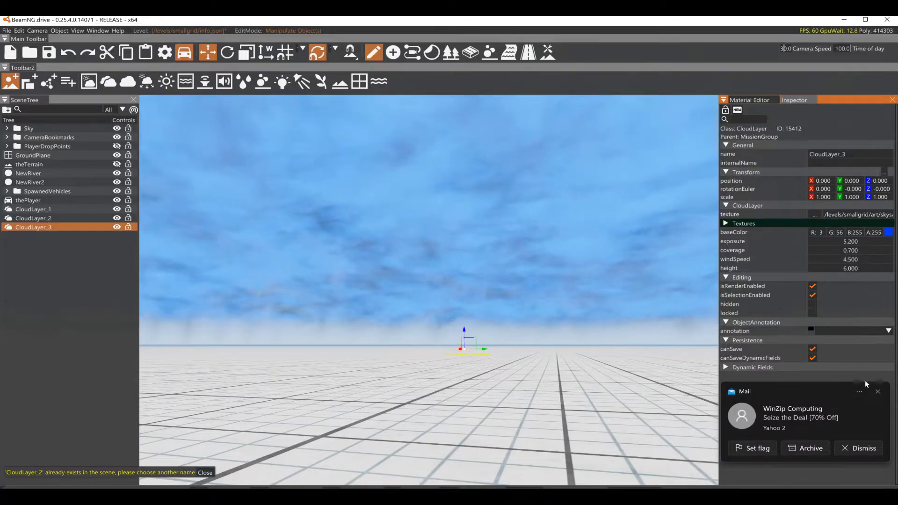
click(877, 392)
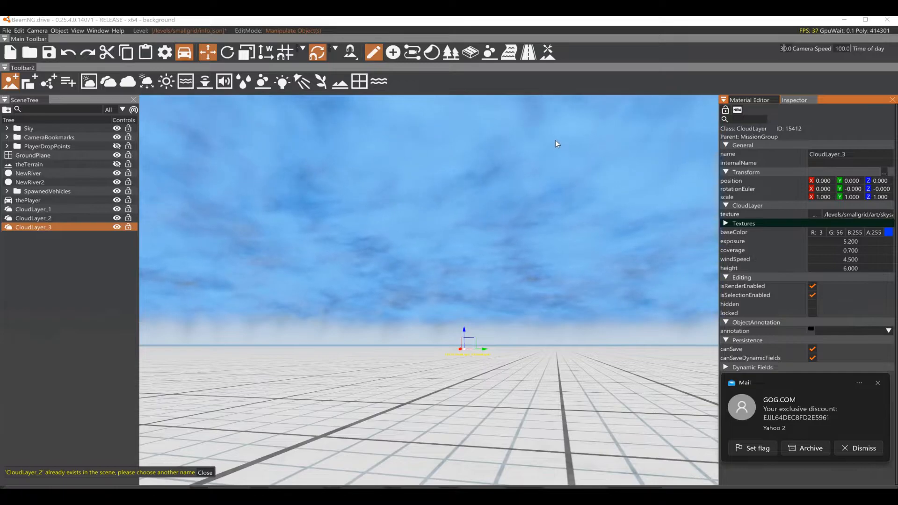
Give the yellow CloudLayer_2 a height of 10.1, exposure 0.9 and coverage 0.4
click(77, 219)
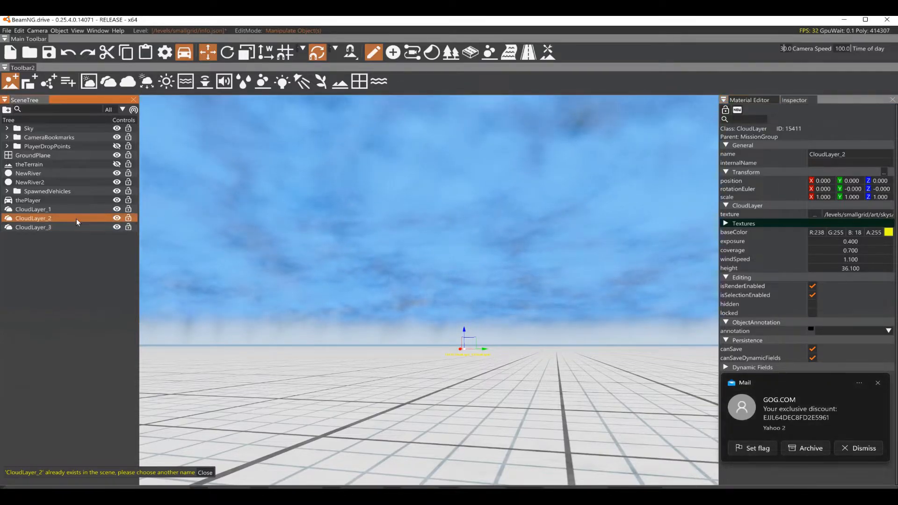
drag(845, 268, 791, 270)
drag(822, 241, 832, 251)
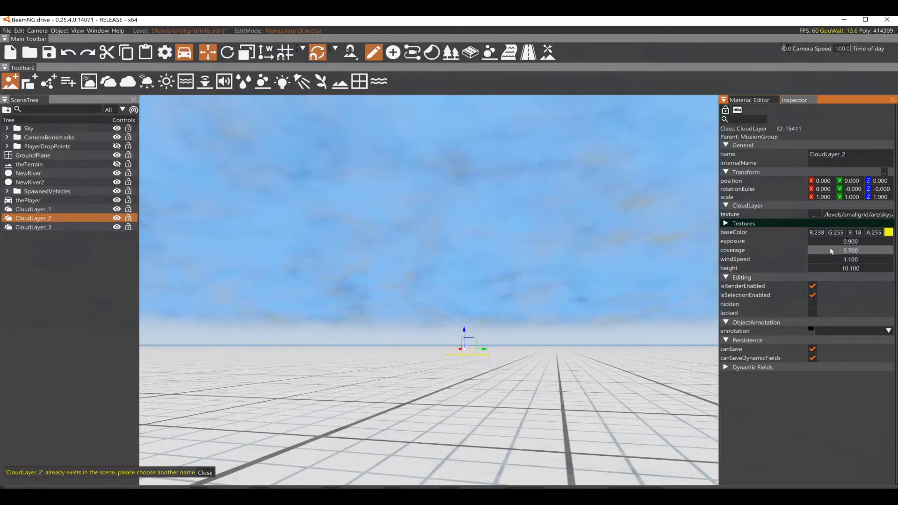
Make CloudLayer_2 dark gray, R 24, G 24, B 24, with exposure -5, coverage 0.3, wind speed -0.9 and height 3.5
click(888, 232)
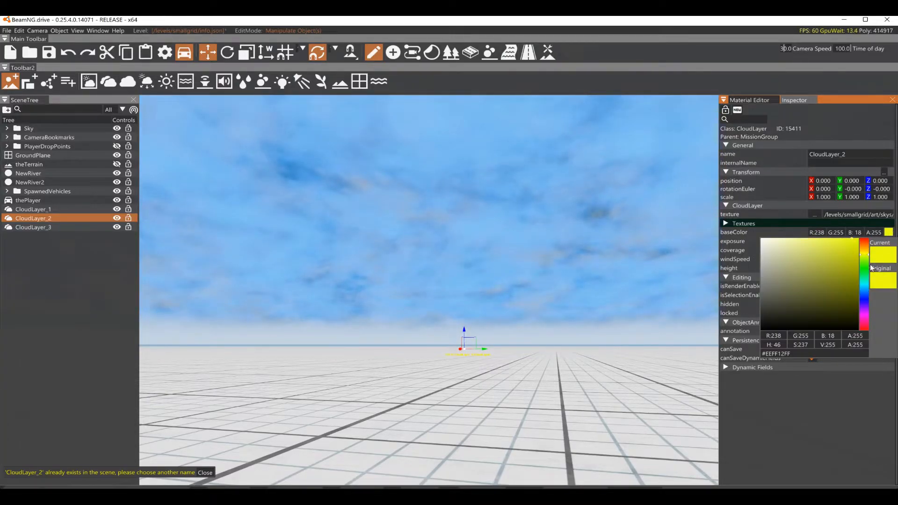
click(863, 271)
click(834, 296)
drag(835, 305, 761, 321)
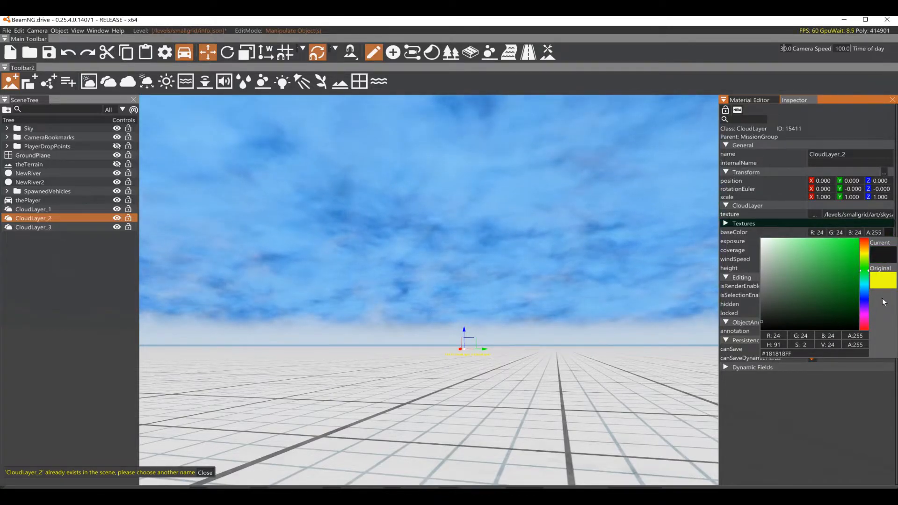
click(864, 295)
click(818, 234)
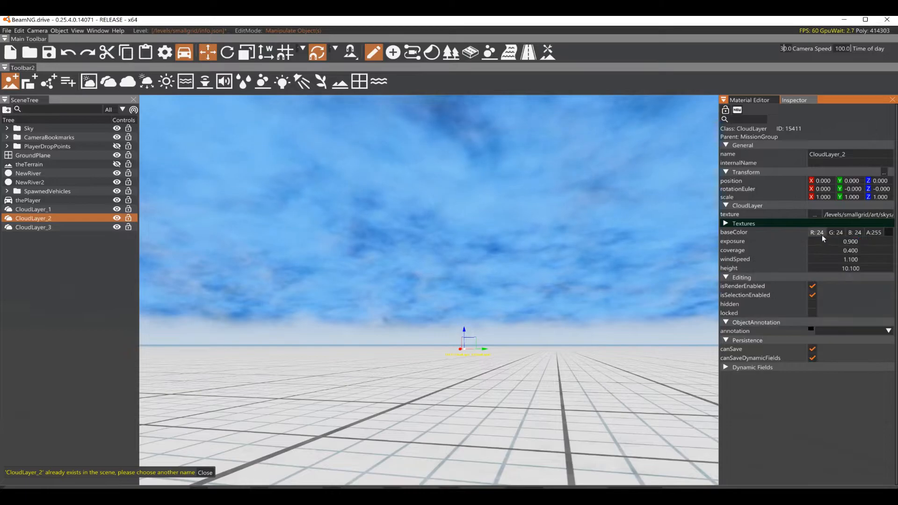
mouse_move(832, 240)
mouse_down()
mouse_move(818, 239)
mouse_move(831, 239)
mouse_move(838, 253)
mouse_move(833, 270)
mouse_move(820, 270)
mouse_move(819, 261)
mouse_move(852, 261)
mouse_move(827, 260)
mouse_move(845, 250)
mouse_move(824, 251)
mouse_move(851, 244)
mouse_move(825, 246)
mouse_up()
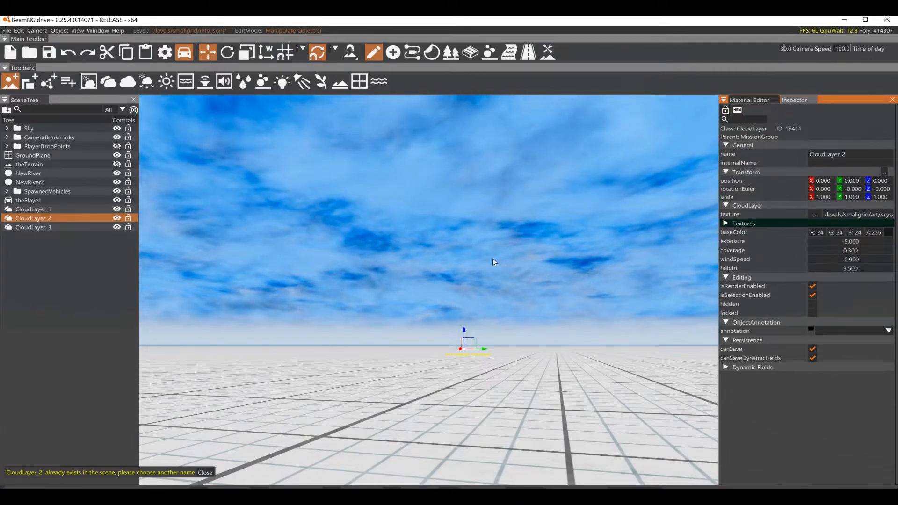
Clone the blue CloudLayer_3 in the scene tree to add a fourth cloud layer
click(52, 226)
right_click(53, 226)
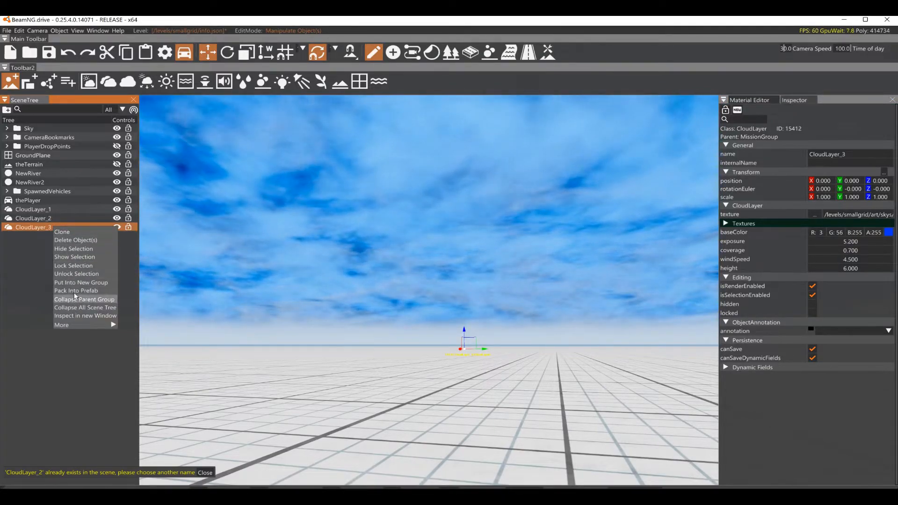
click(65, 233)
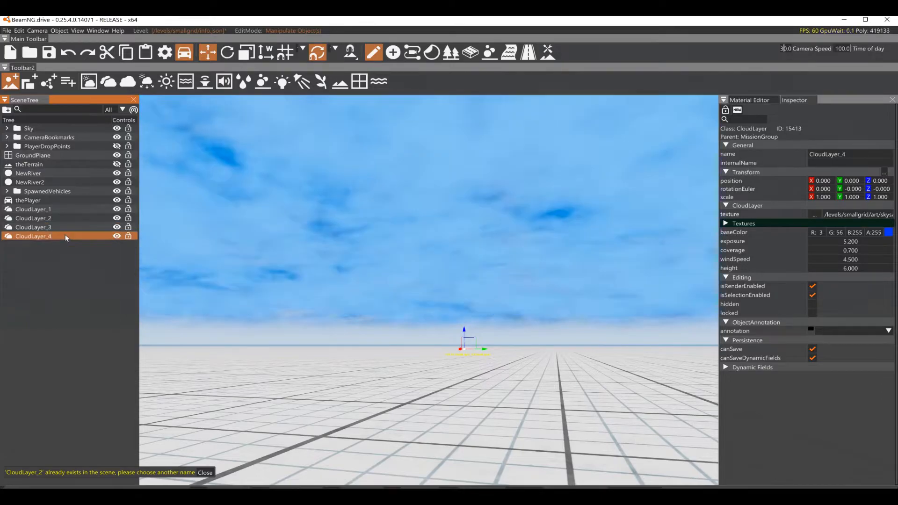
Expand the fourth cloud layer's Textures settings and examine the scale, direction and speed of entries [0], [1] and [2]
right_click(889, 233)
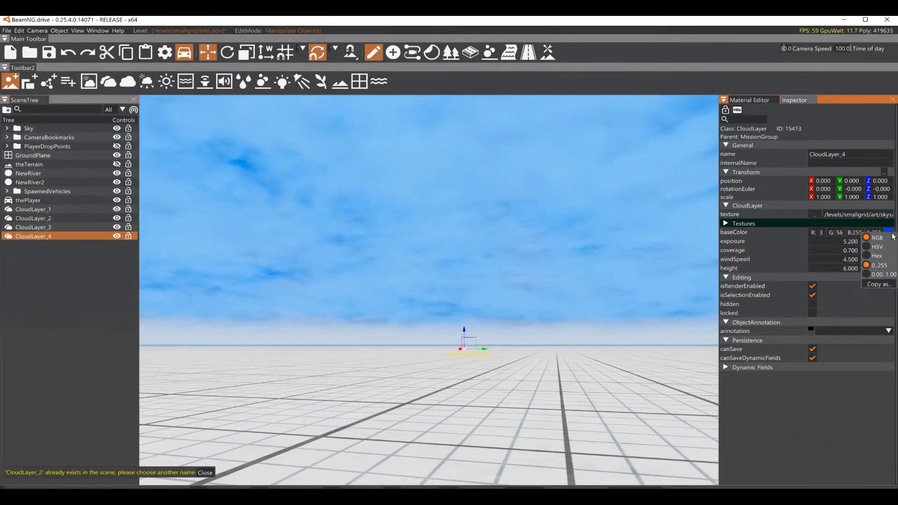
click(891, 229)
click(891, 226)
click(891, 260)
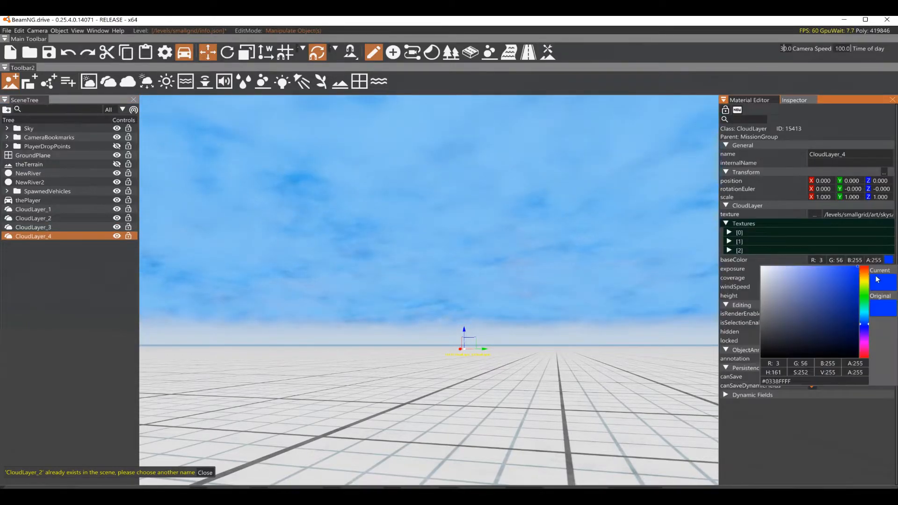
click(729, 232)
click(731, 235)
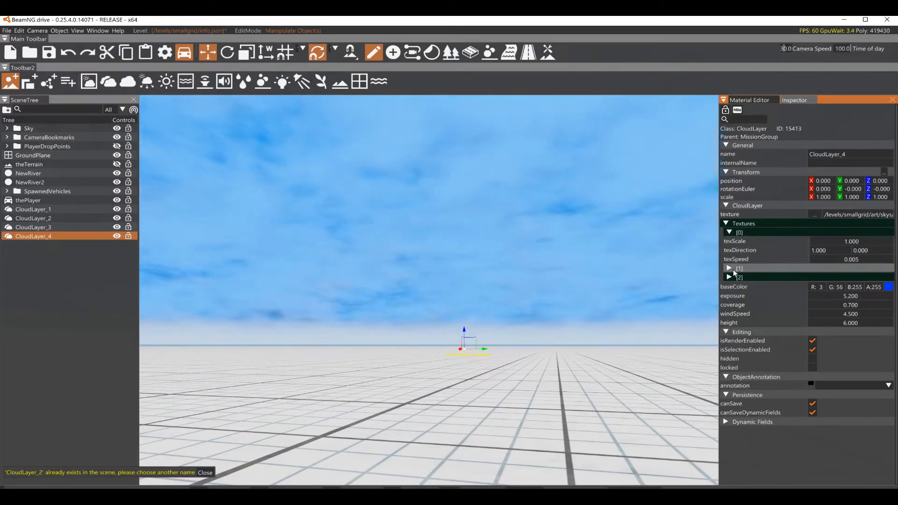
click(733, 270)
click(729, 306)
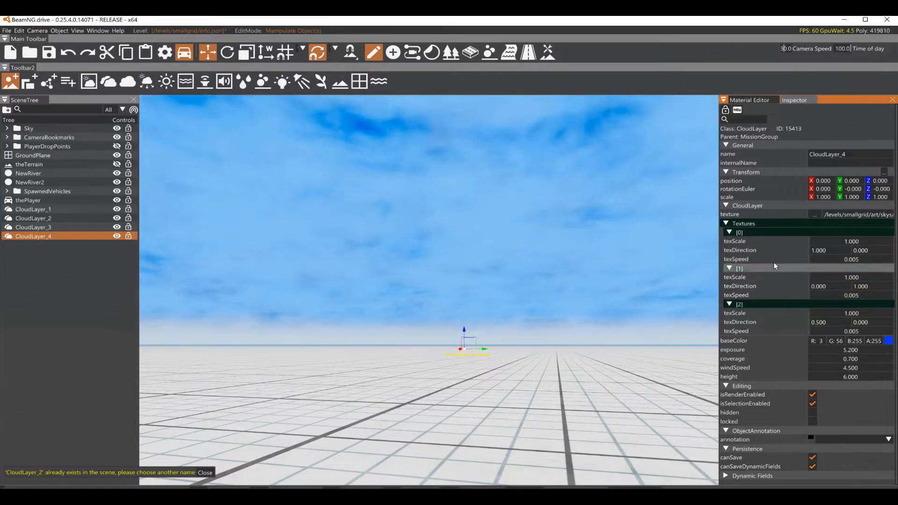
click(727, 224)
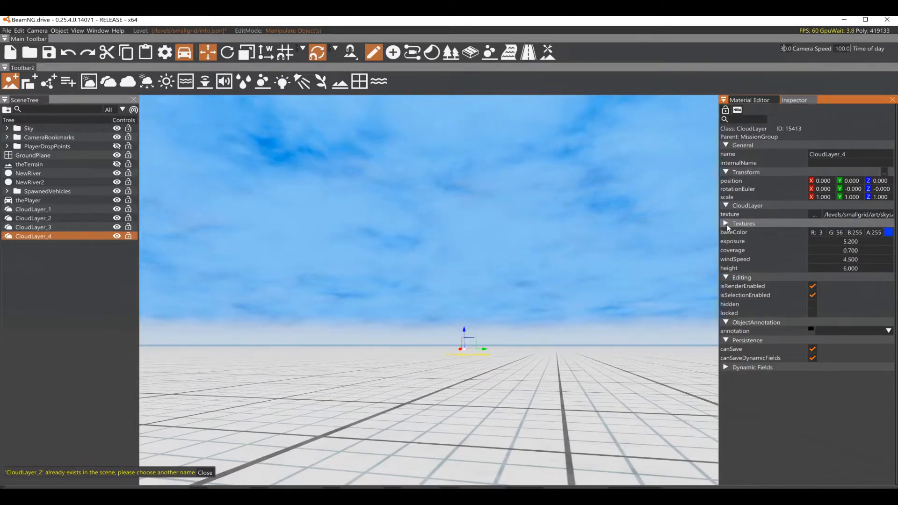
click(727, 224)
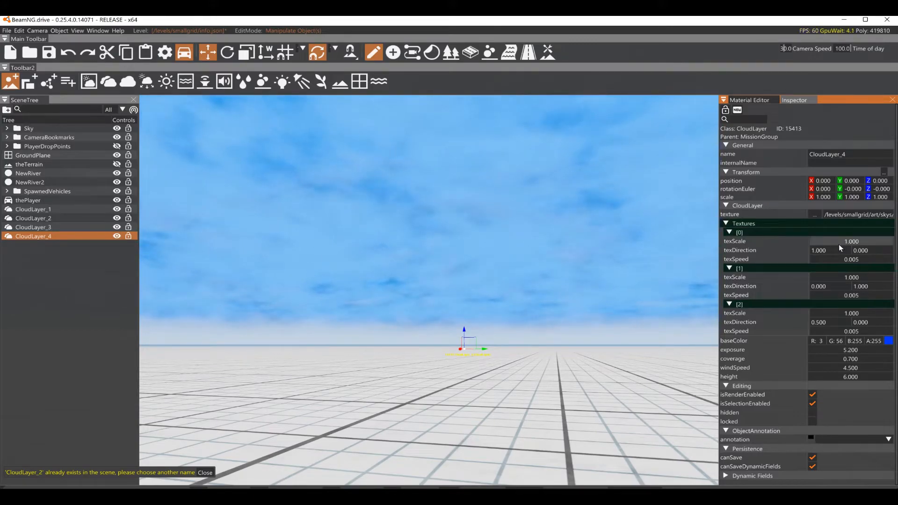
Set texScale of textures [0], [1] and [2] to 5.8, 3.4 and 2, and their second texDirection values to 4, 4 and 3
drag(840, 243, 851, 241)
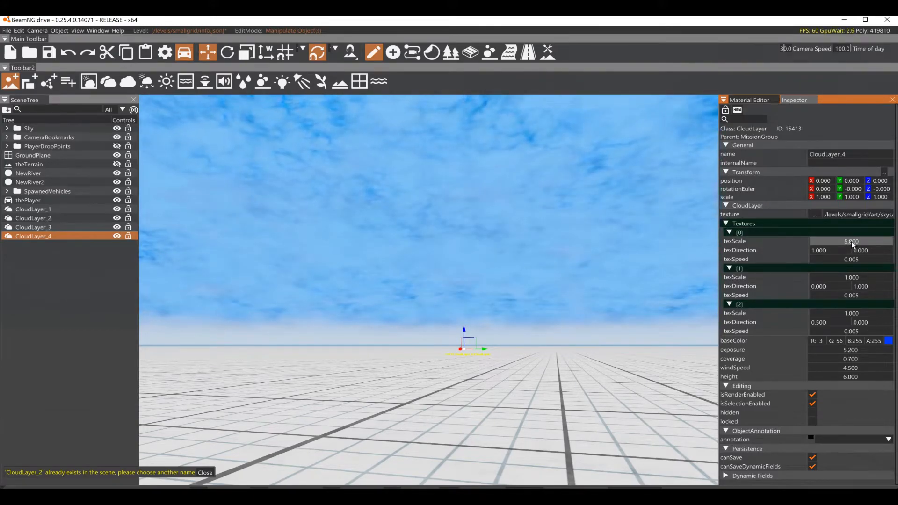
drag(853, 277, 853, 316)
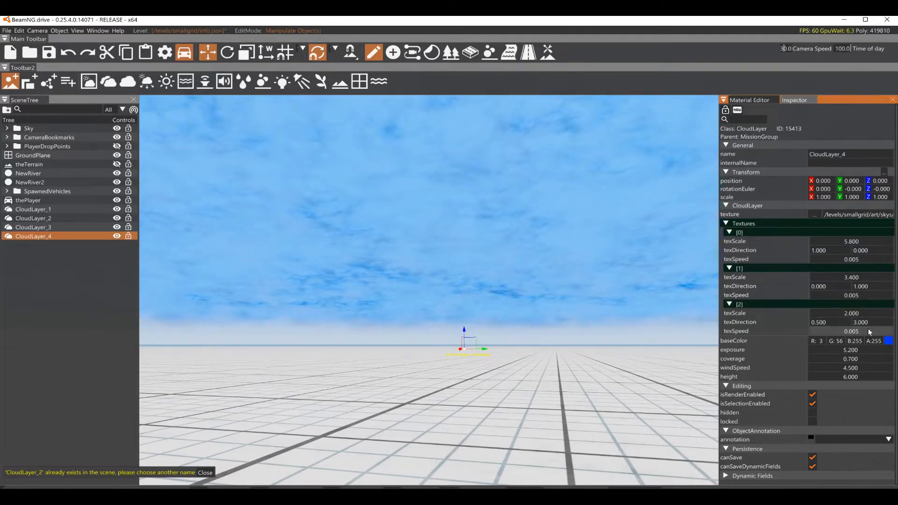
key(Return)
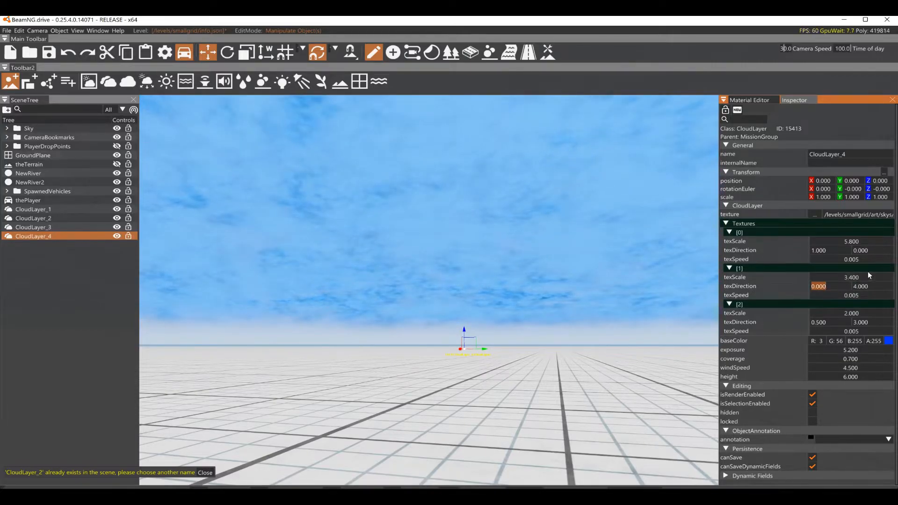
key(shift+Tab)
key(shift+Tab)
key(shift+Tab)
text(4)
key(Return)
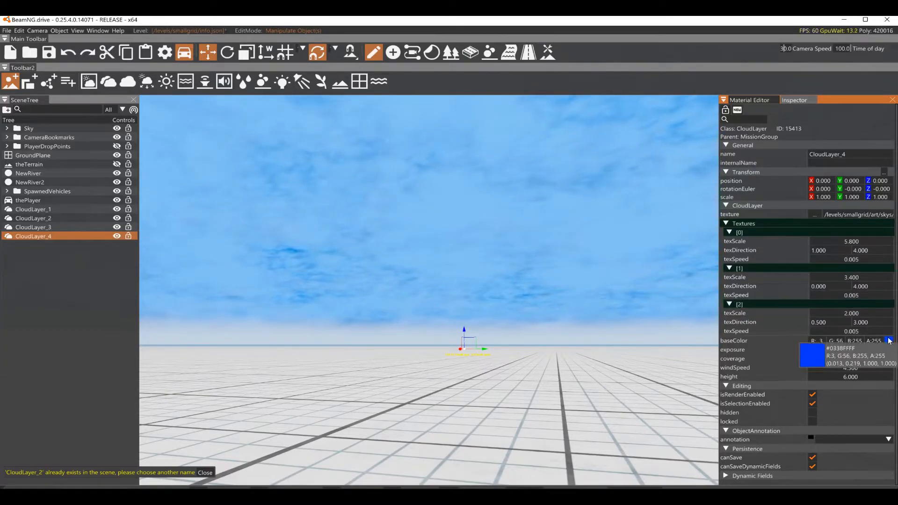
Set the fourth cloud layer's exposure to 5.4, coverage 0.5, wind speed 6.2 and height 6.8
drag(868, 356, 866, 351)
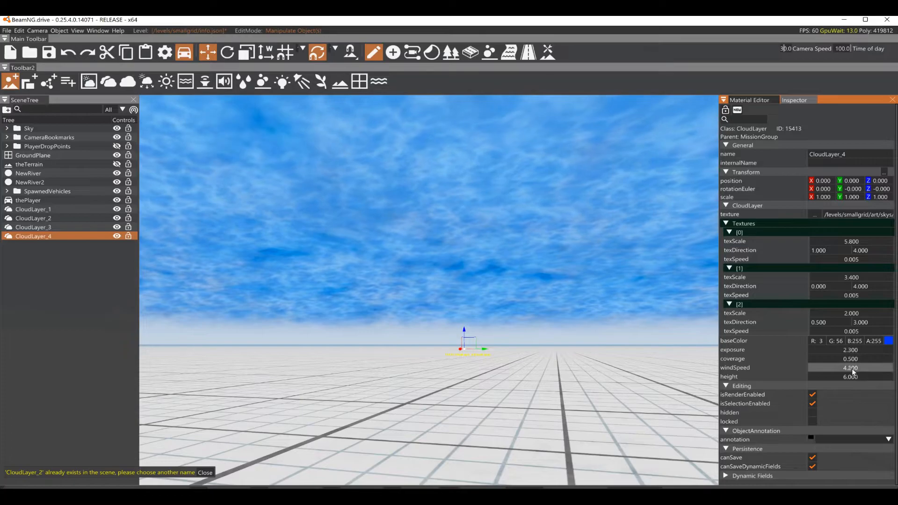
drag(858, 365, 851, 377)
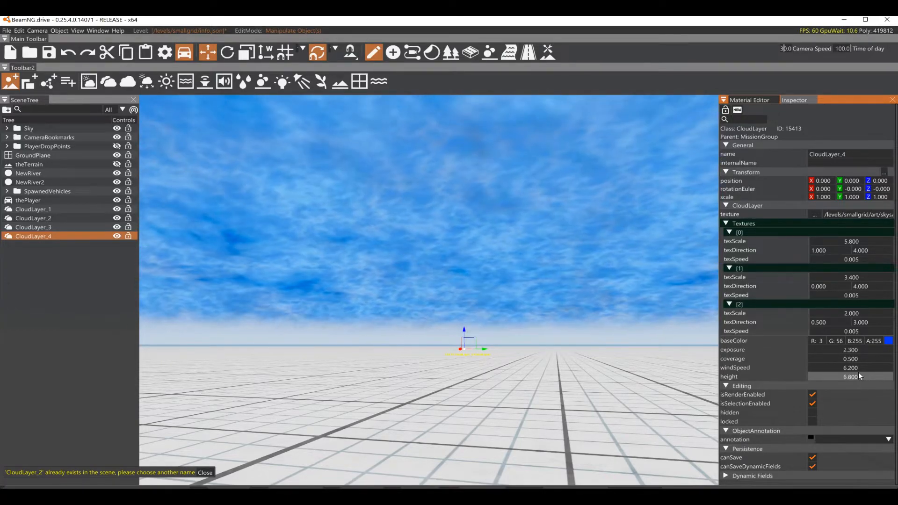
drag(854, 349, 861, 348)
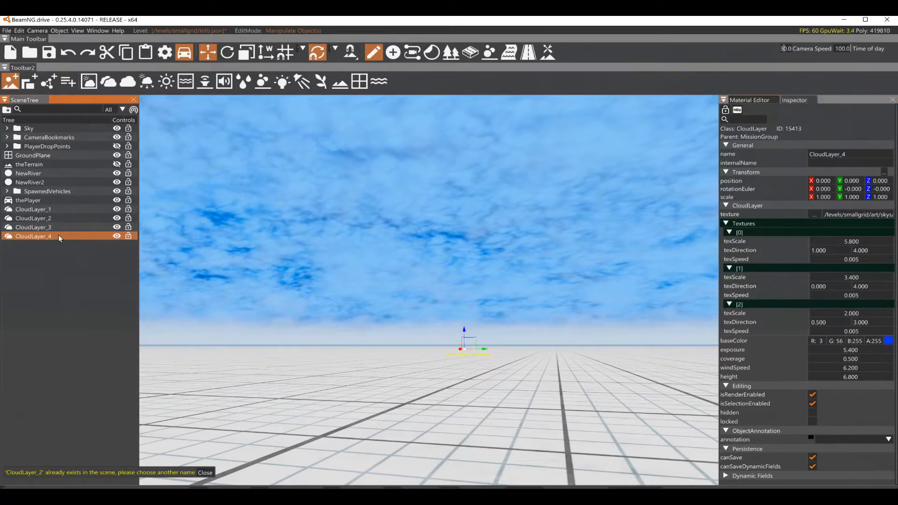
Clone CloudLayer_4 in the scene tree to add a fifth cloud layer
click(52, 271)
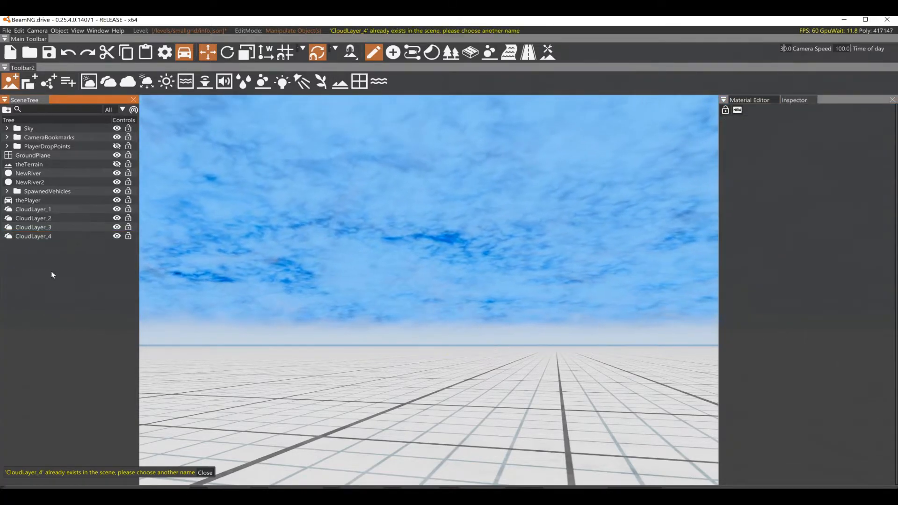
right_click(44, 239)
click(61, 245)
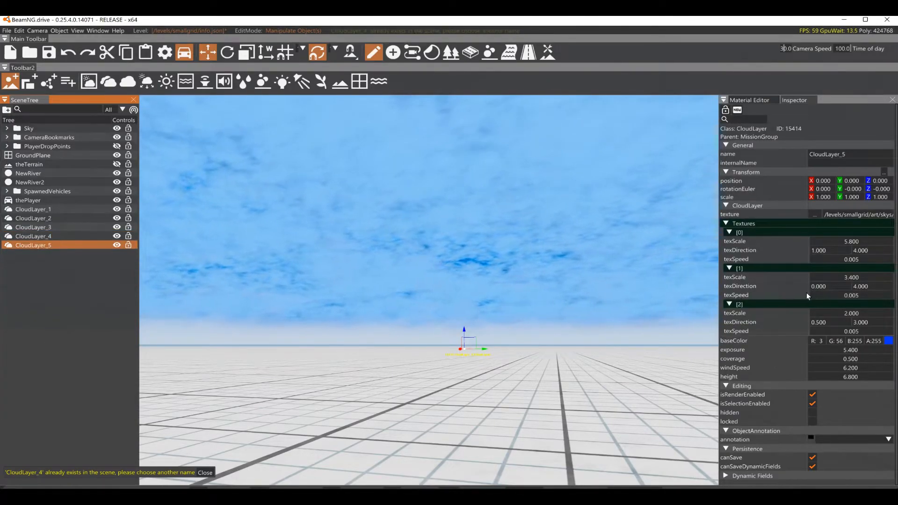
Set texture [0]'s texSpeed on the fifth cloud layer to 0.02
click(848, 260)
drag(849, 261, 851, 261)
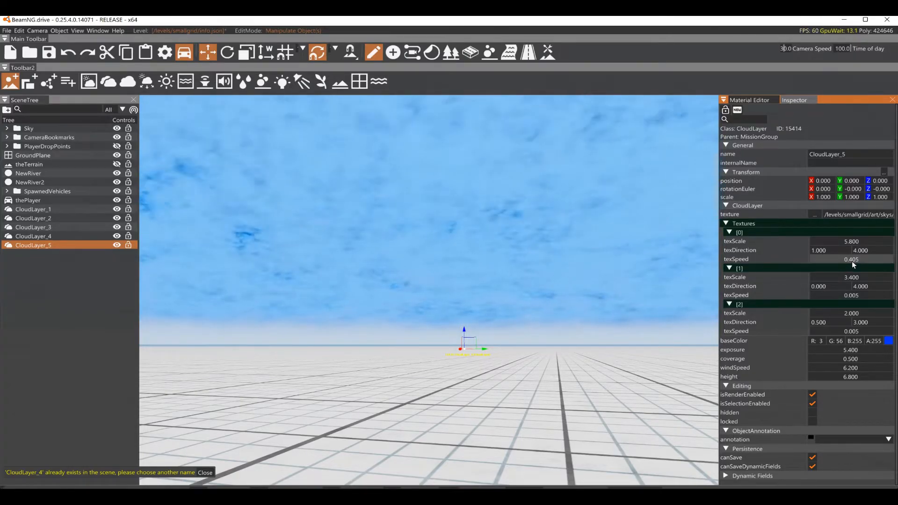
double_click(852, 261)
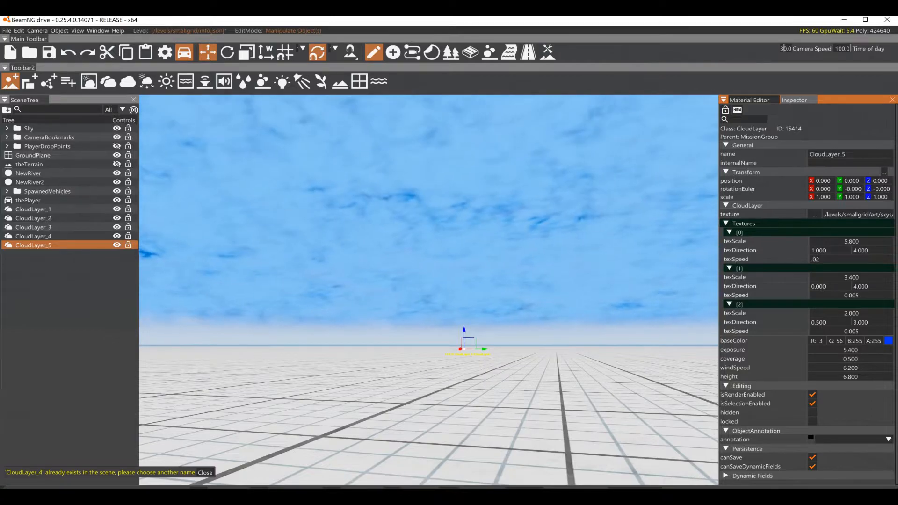
Set the fifth cloud layer's base color to orange-red with R 255, G 44, B 0
click(890, 341)
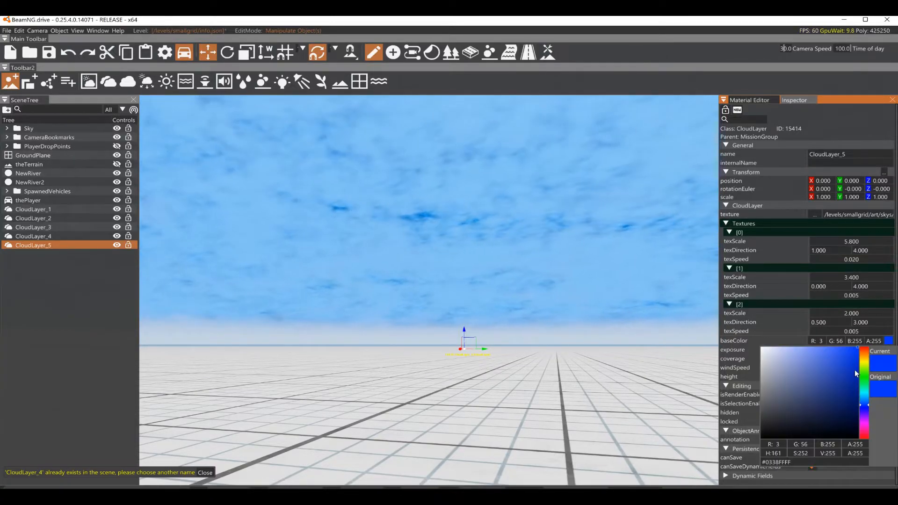
mouse_move(860, 361)
mouse_down()
mouse_move(865, 366)
mouse_move(865, 341)
mouse_move(836, 358)
mouse_move(872, 333)
mouse_move(852, 373)
mouse_move(821, 386)
mouse_move(845, 355)
mouse_move(868, 361)
mouse_move(867, 341)
mouse_up()
click(863, 358)
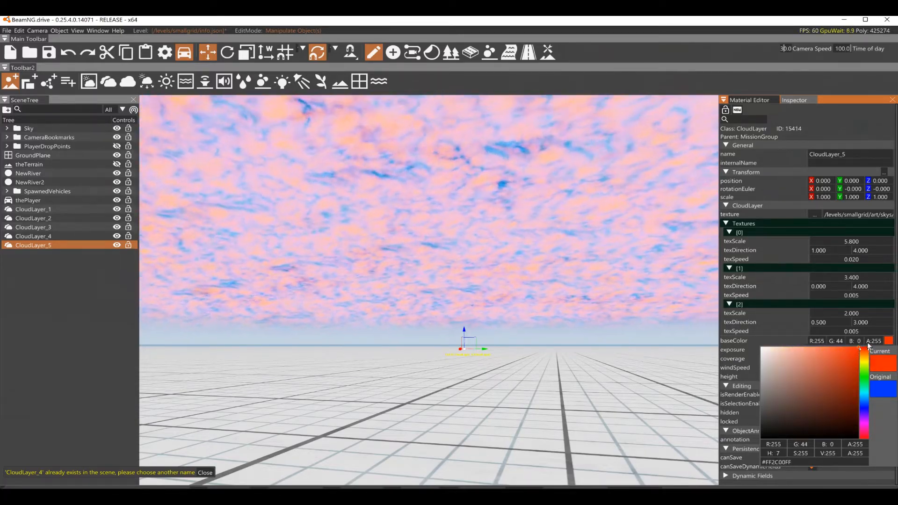
click(828, 329)
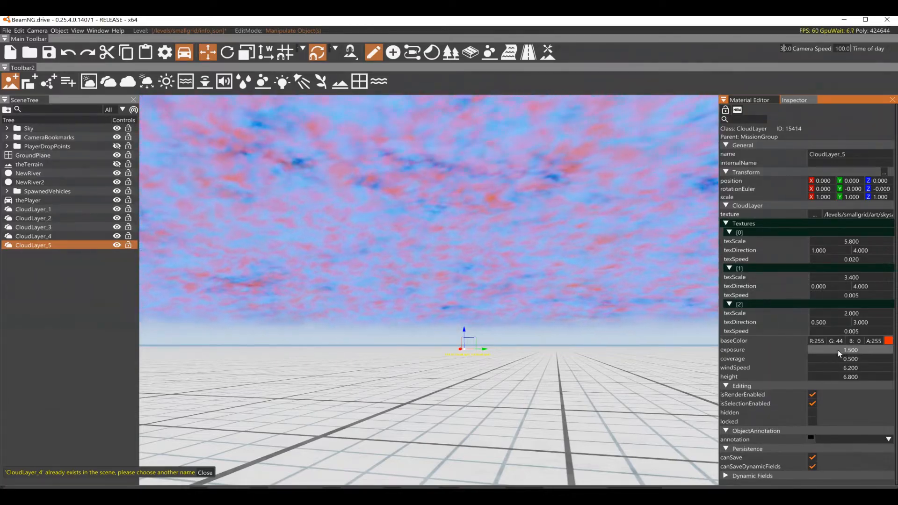
Set the fifth cloud layer's exposure to 1.6, coverage to 0.4, wind speed to 1.7 and height to 5.4
drag(840, 360, 837, 359)
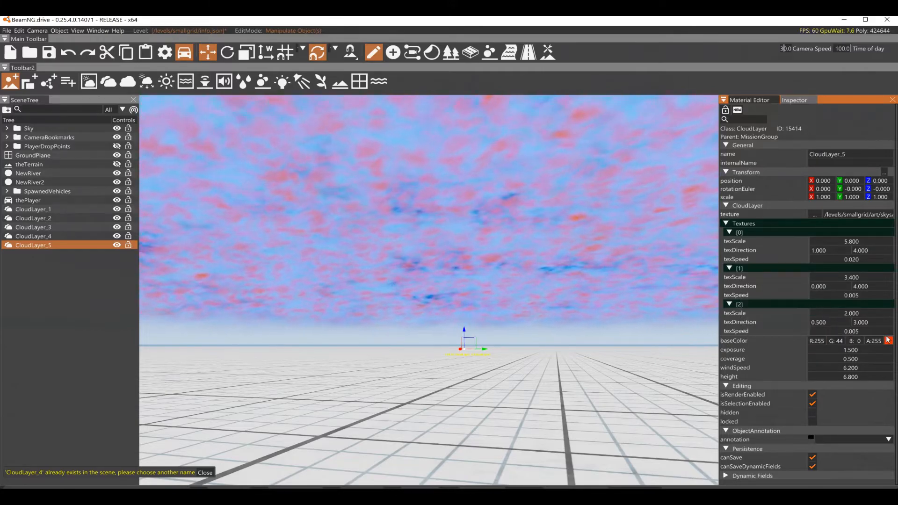
drag(855, 349, 848, 367)
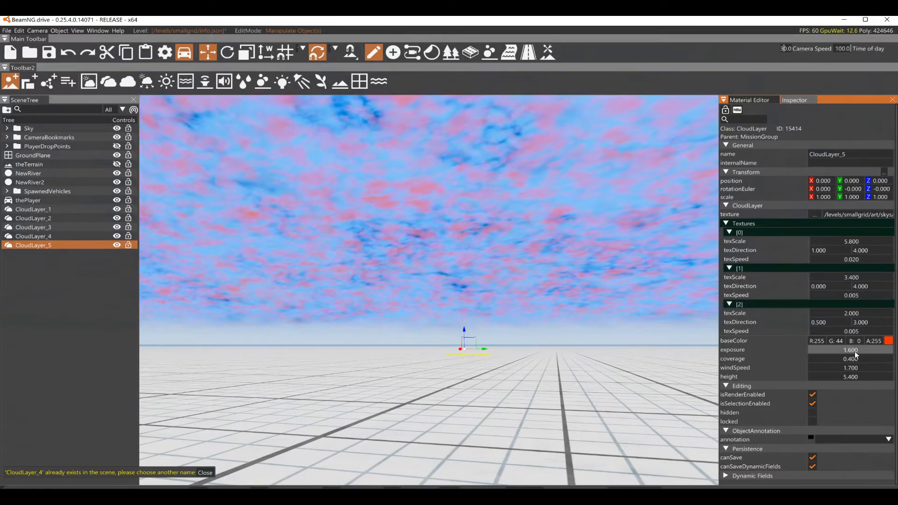
Change the fifth cloud layer's base color to yellow (R 255, G 241, B 0) and set its coverage to 0.3
click(888, 341)
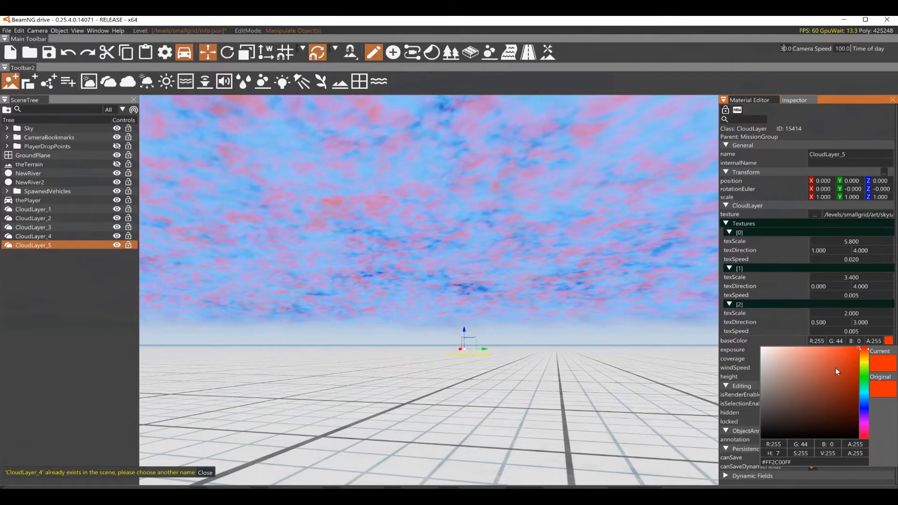
click(866, 363)
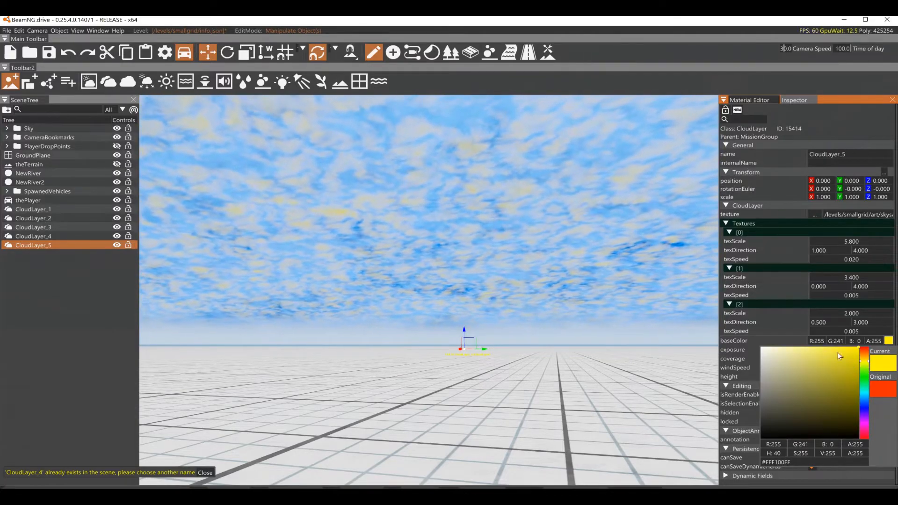
click(779, 294)
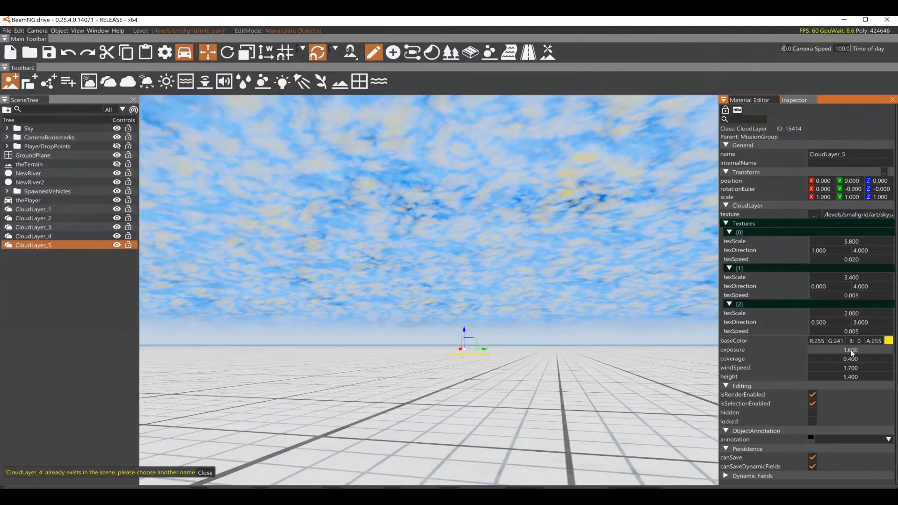
drag(852, 359, 852, 359)
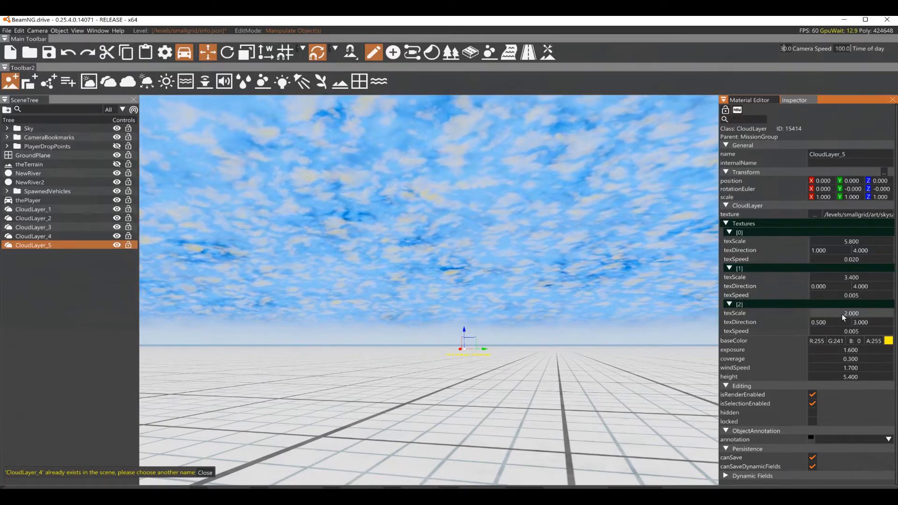
Clone CloudLayer_5 in the scene tree to add a sixth cloud layer
right_click(40, 246)
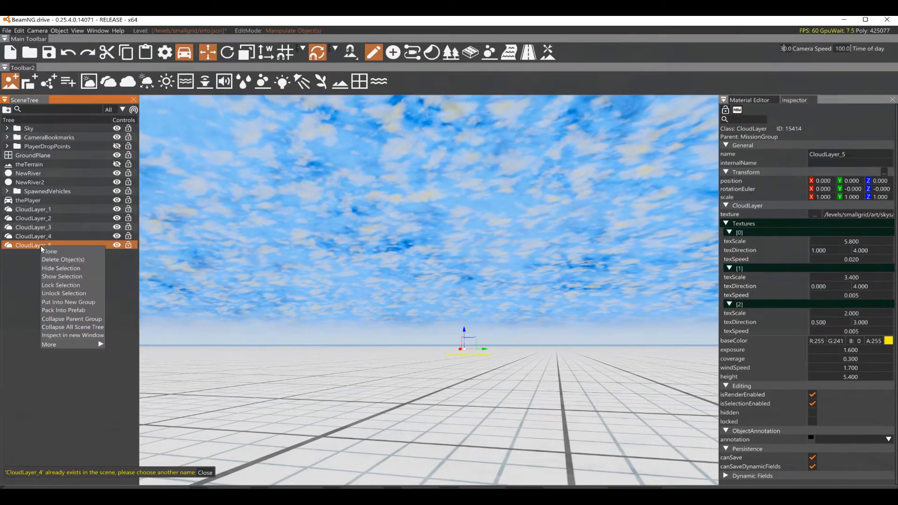
click(57, 254)
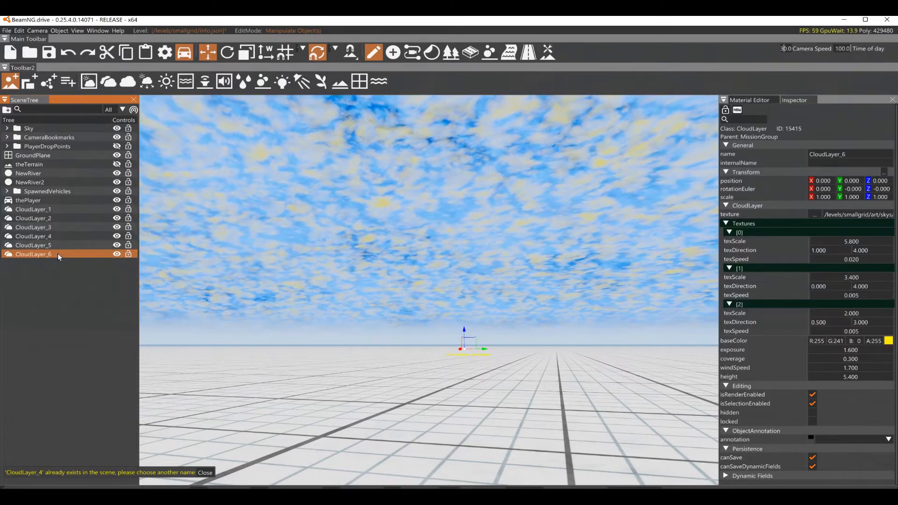
click(57, 254)
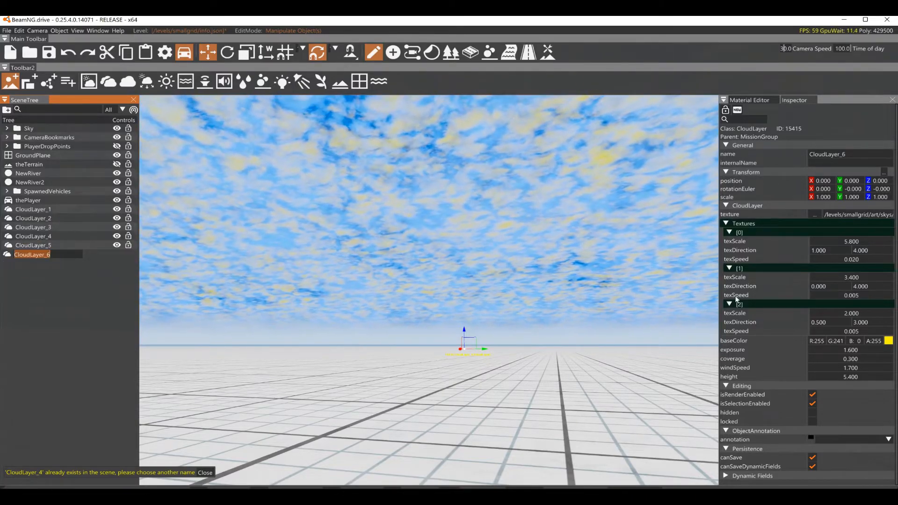
Set the sixth cloud layer's base color to green with R 0, G 219, B 51
click(888, 341)
click(864, 375)
drag(864, 376, 858, 359)
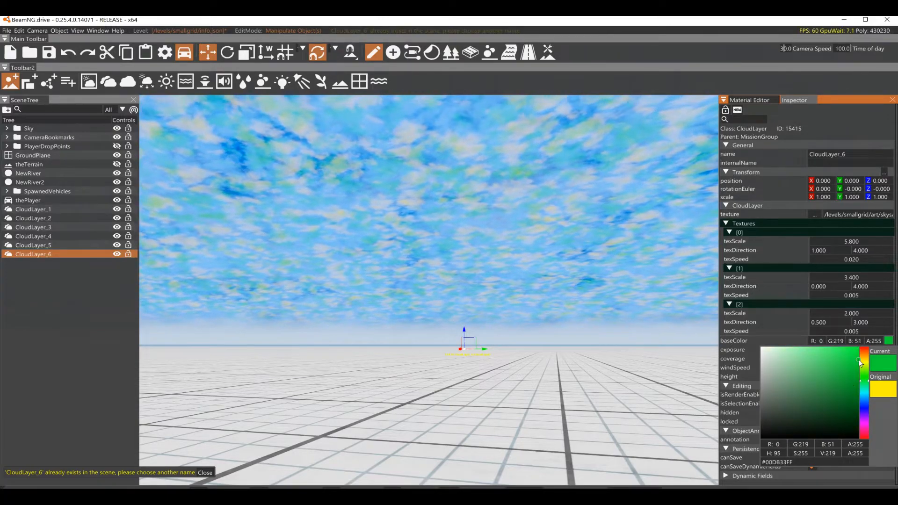
click(825, 338)
Set the sixth cloud layer's texScale to 3.2 for texture [2], -0.9 for [1] and -1.3 for [0]
drag(849, 314, 854, 313)
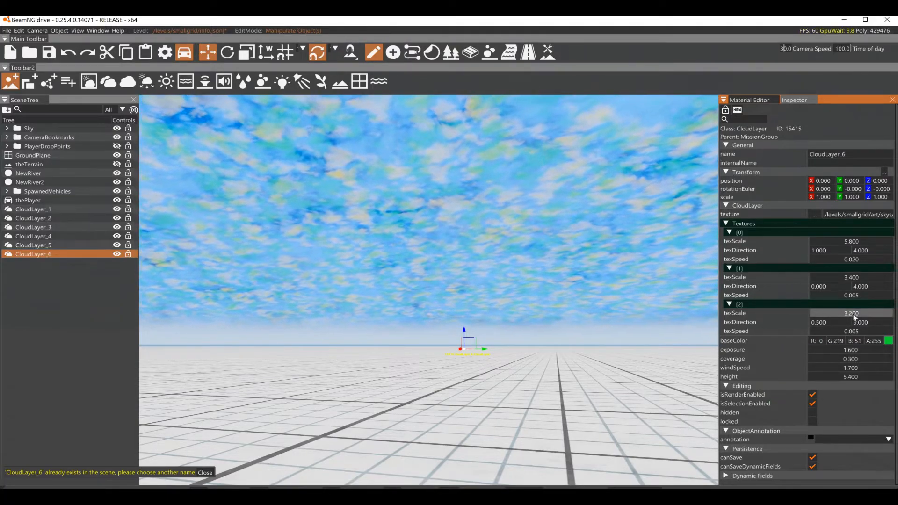
drag(855, 280, 843, 279)
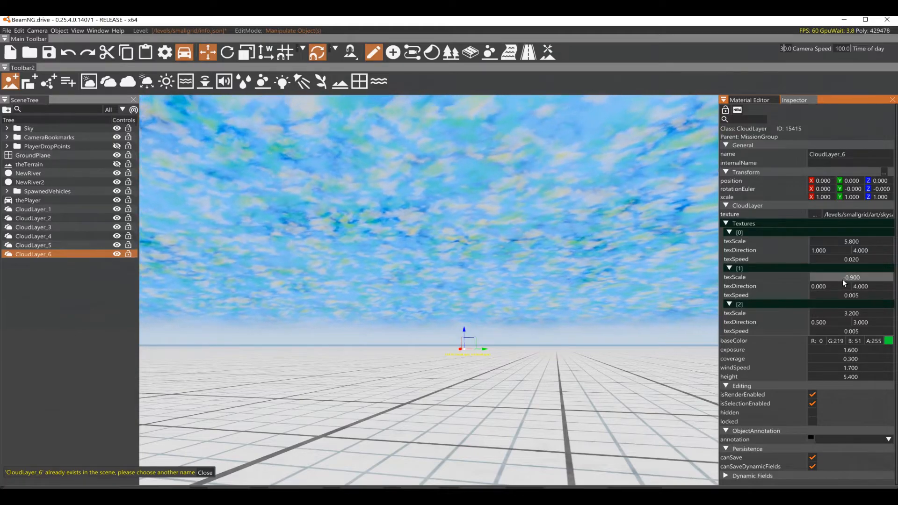
drag(850, 241, 833, 242)
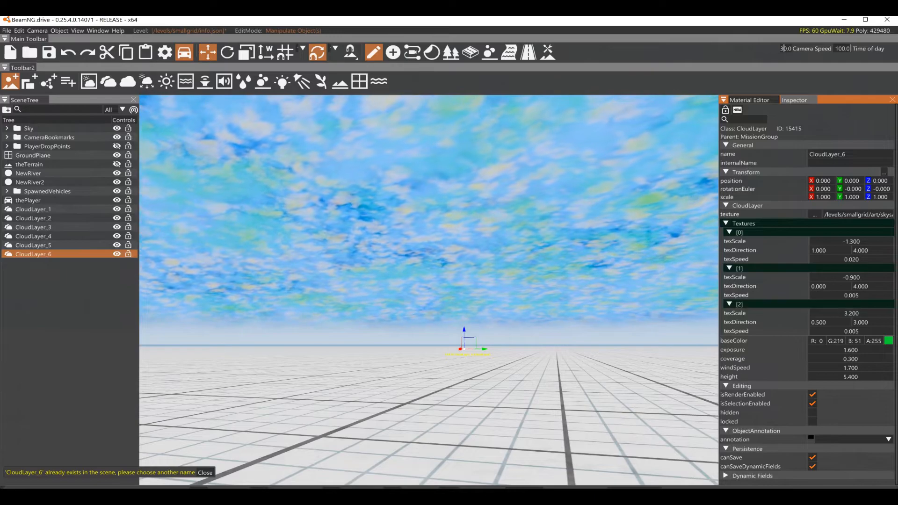
Set the sixth cloud layer's wind speed to -3.7, height to 3 and coverage to 1.2
drag(840, 368, 842, 367)
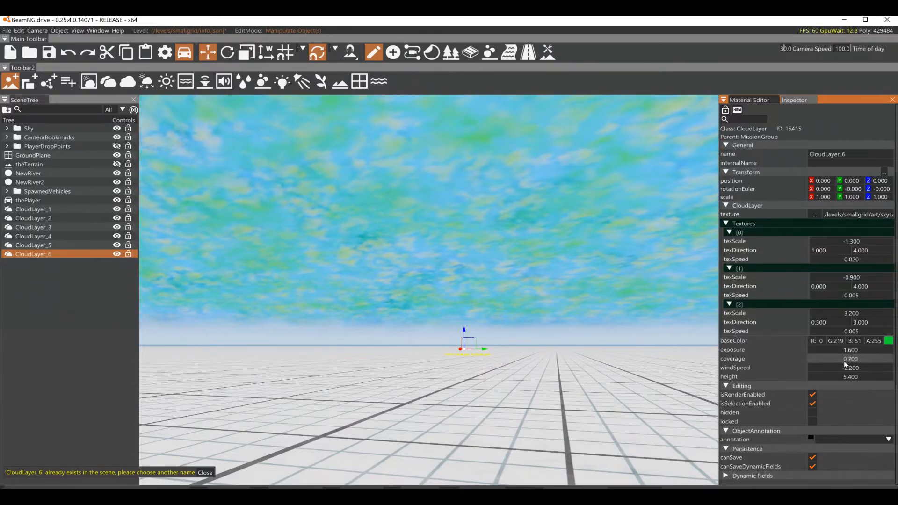
drag(843, 376, 840, 377)
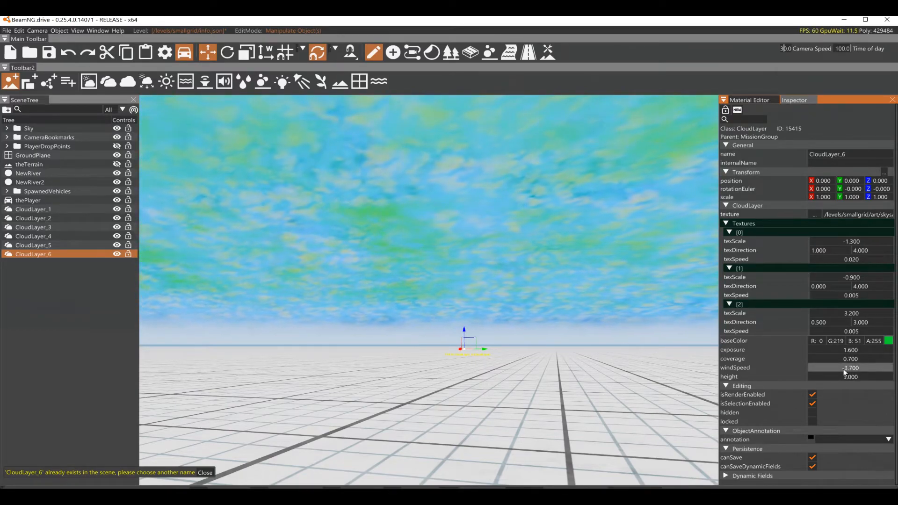
drag(844, 359, 849, 359)
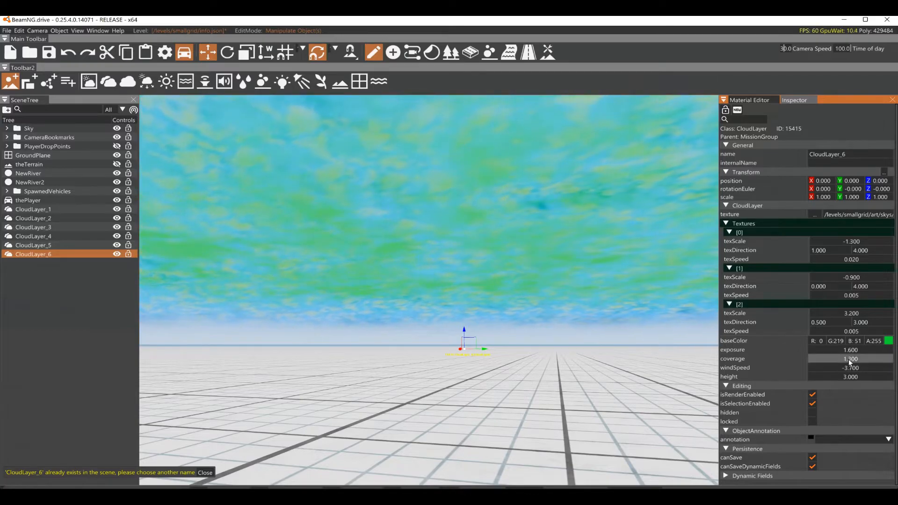
Change the sixth cloud layer's base color to purple (R 105, G 0, B 219), with exposure 0.5 and height 2.6
click(888, 340)
drag(866, 408, 866, 414)
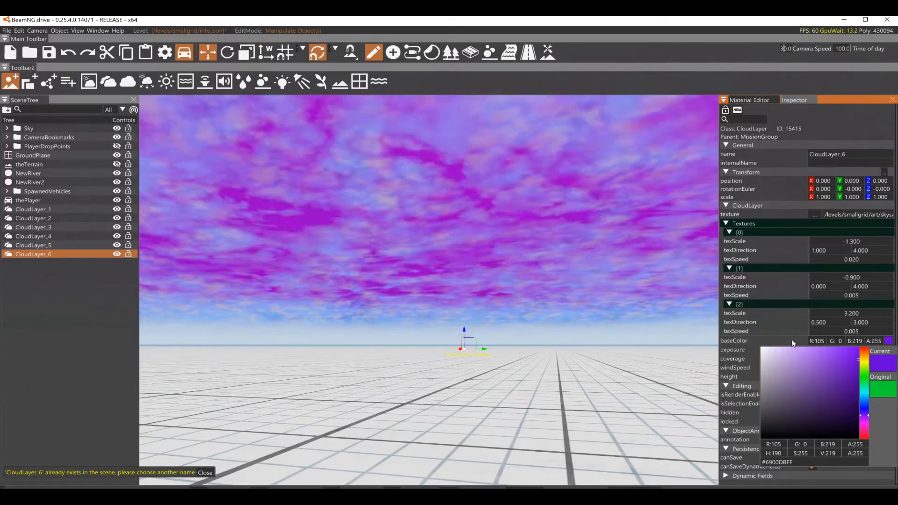
click(894, 354)
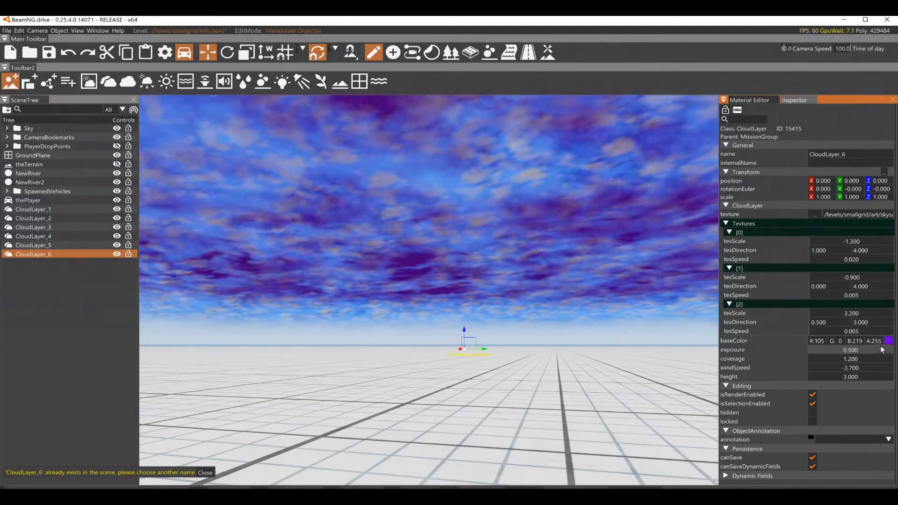
drag(854, 374, 857, 375)
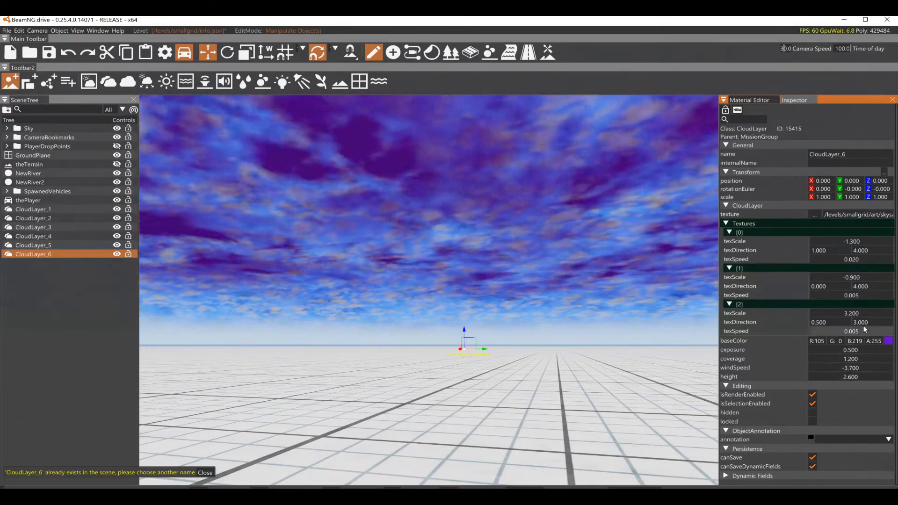
Set the sixth layer's second texDirection value on texture [2] to 2, and texDirection to 3, 1 on [1] and 3, 2 on [0]
text(2)
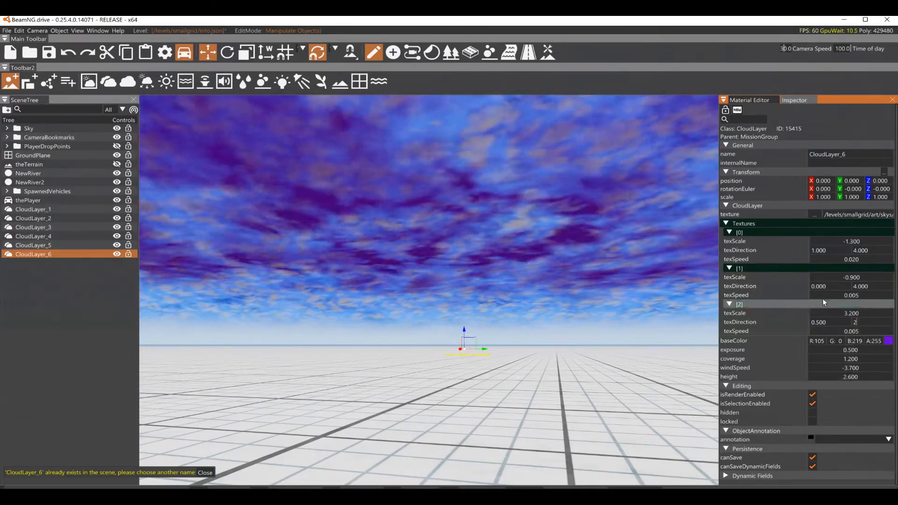
click(819, 287)
text(3)
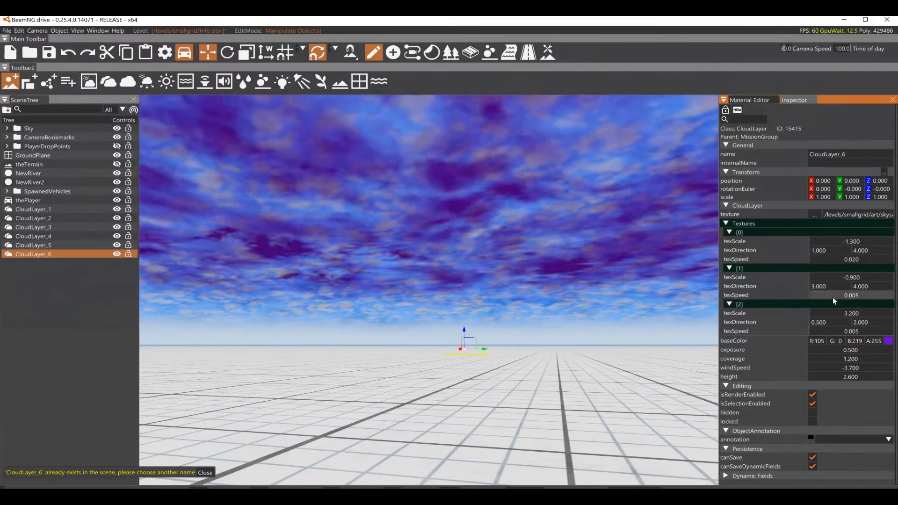
key(Tab)
text(1)
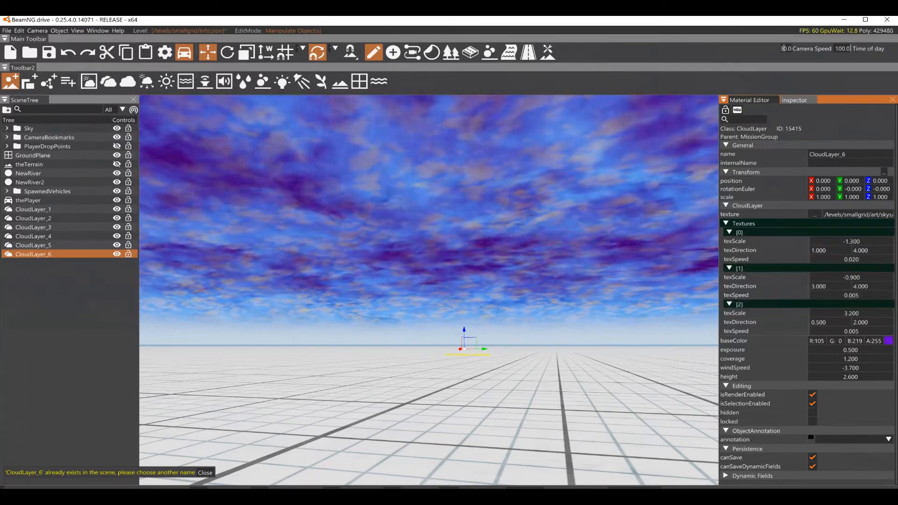
key(Return)
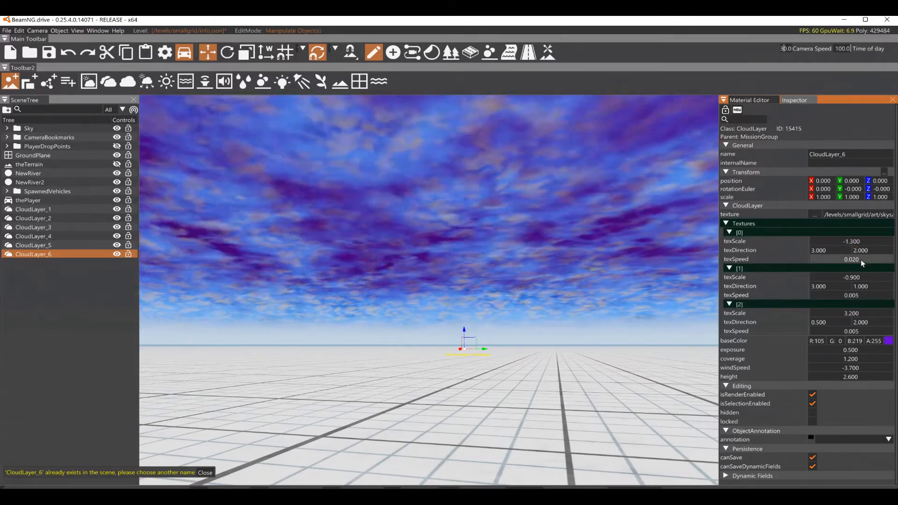
Set the sixth cloud layer's texture [0] texSpeed to 0.002 and its exposure to 1.3
drag(861, 259, 856, 259)
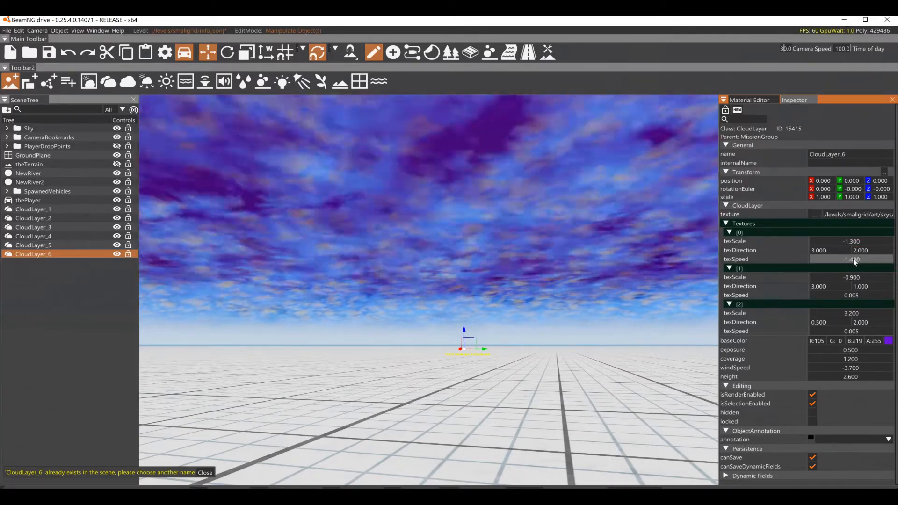
drag(858, 259, 863, 262)
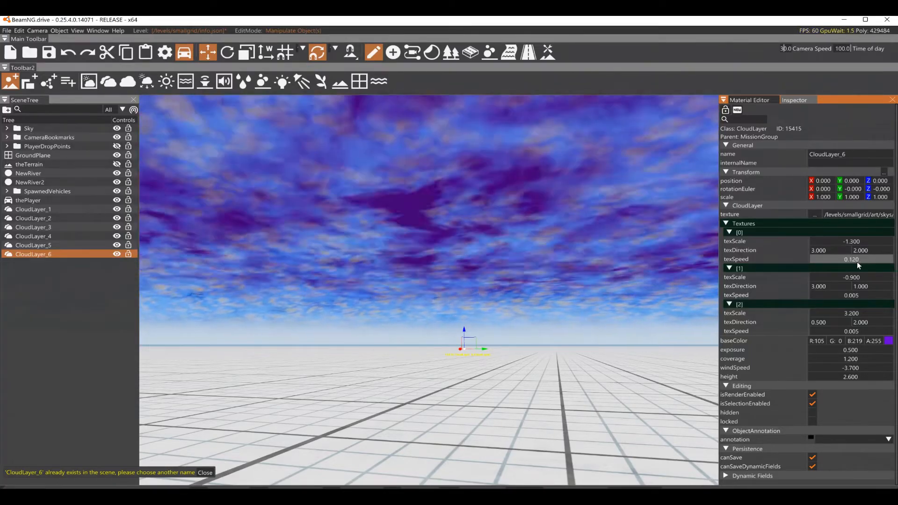
double_click(856, 260)
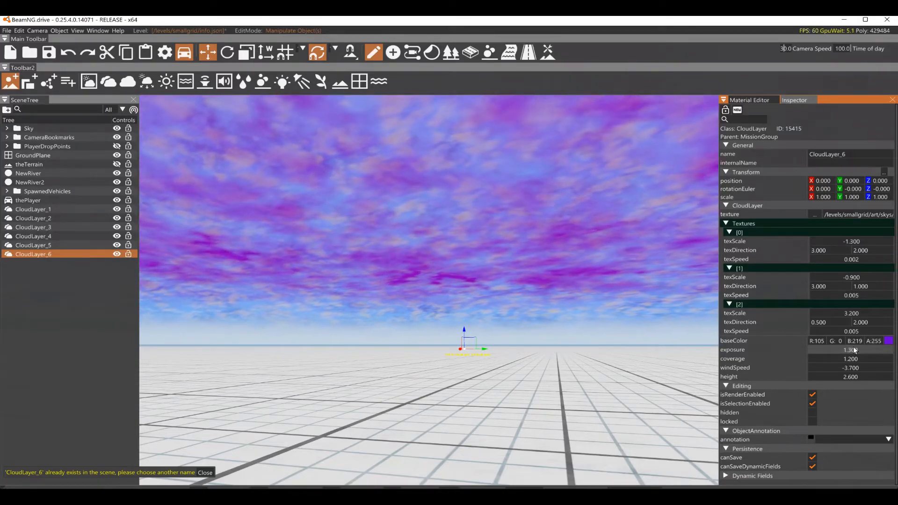
Change CloudLayer_1's base color to a muted grey-green with R 105, G 119, B 90
click(75, 210)
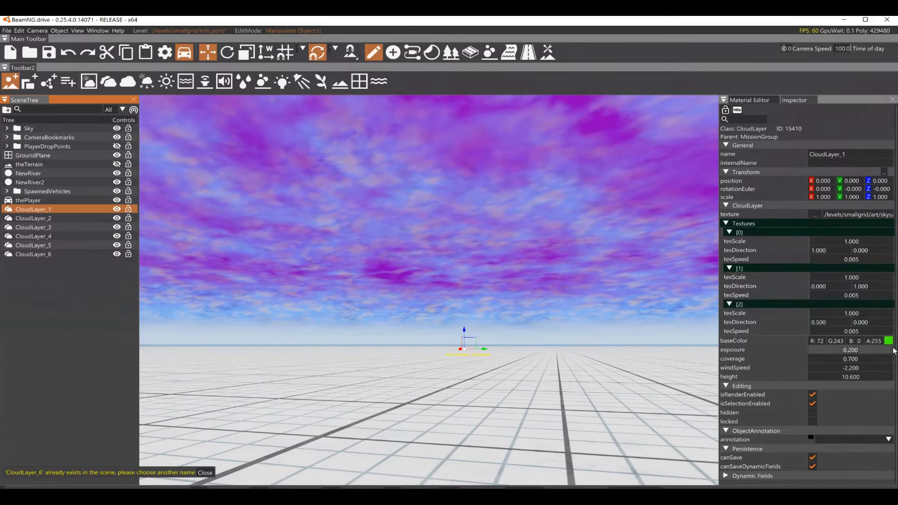
click(888, 340)
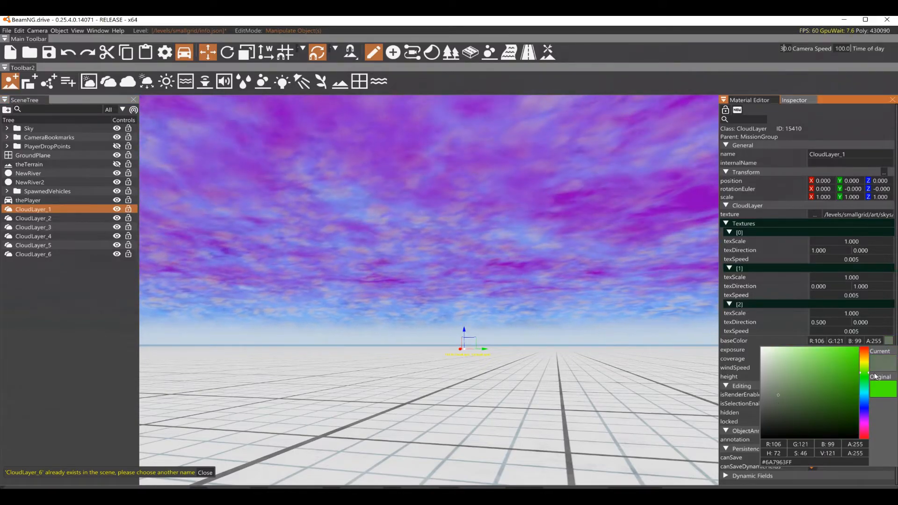
drag(865, 383, 860, 376)
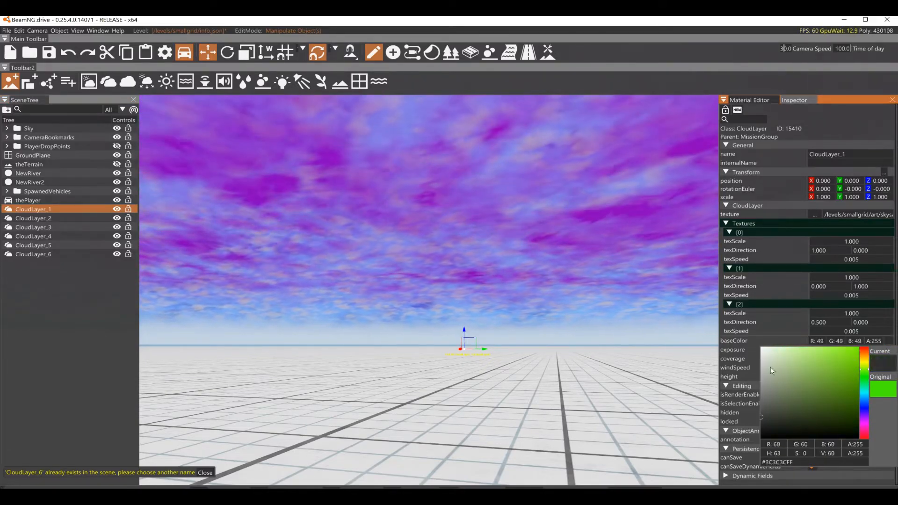
click(794, 324)
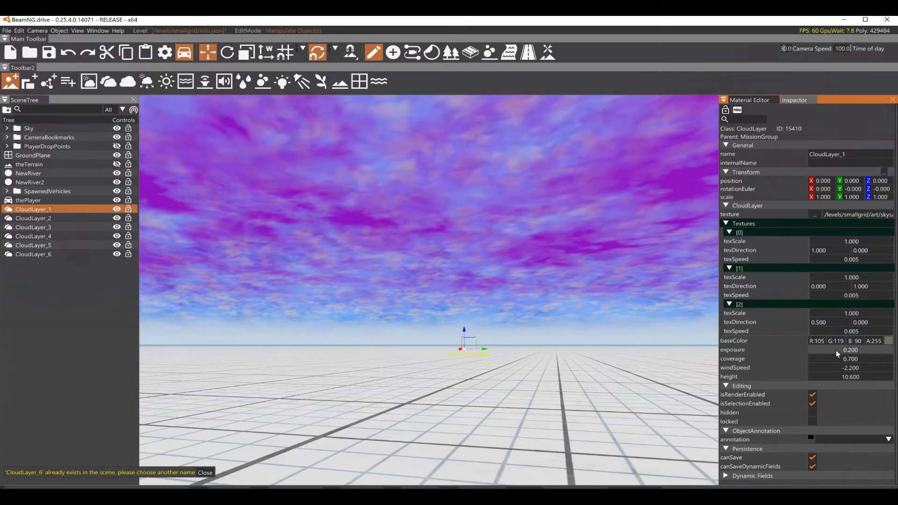
Set CloudLayer_1's exposure to -2.4, coverage to 1.9 and height to 14.9
drag(836, 350, 840, 350)
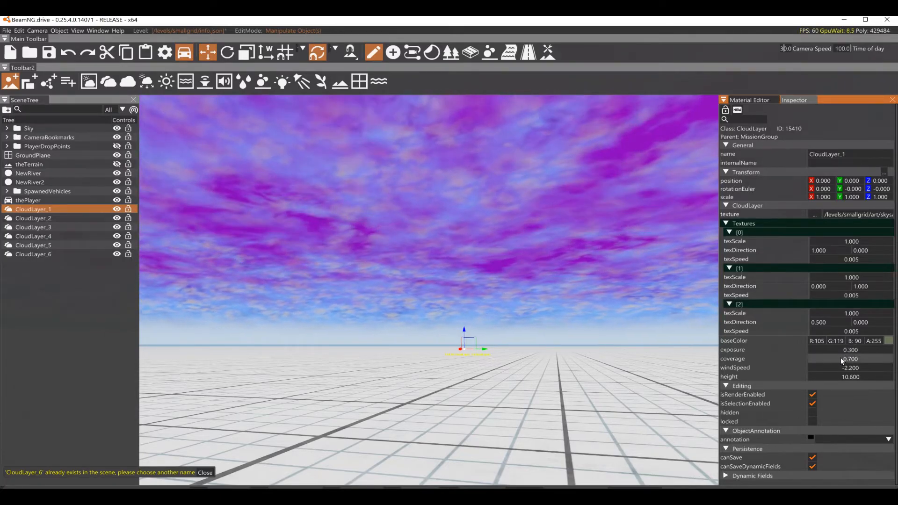
click(841, 358)
drag(843, 359, 818, 385)
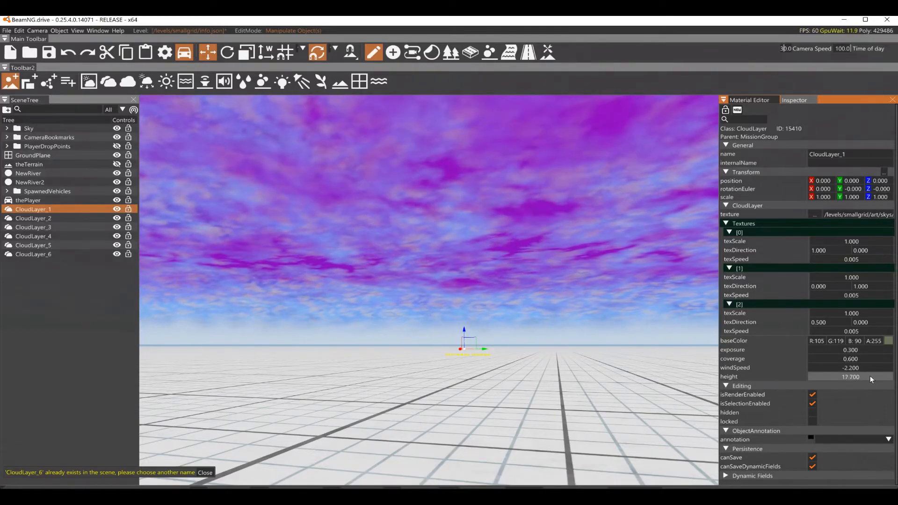
drag(860, 353, 854, 362)
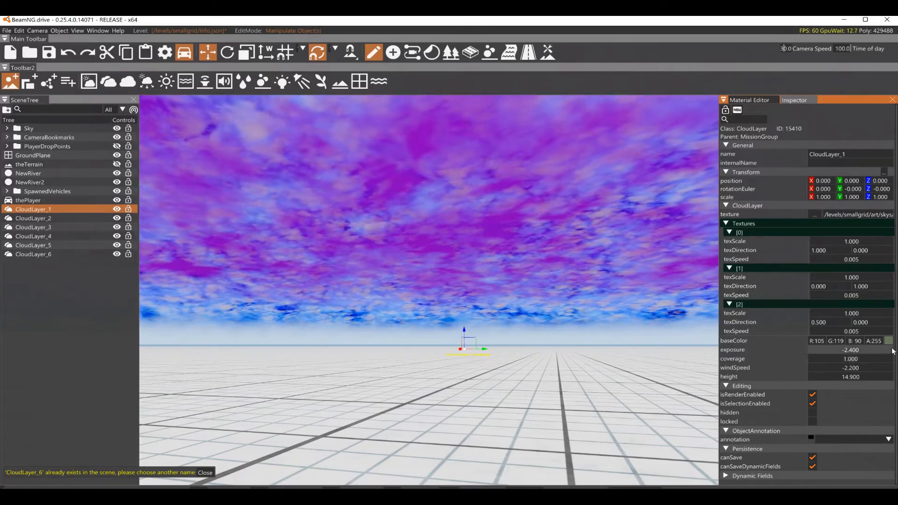
drag(862, 358, 874, 358)
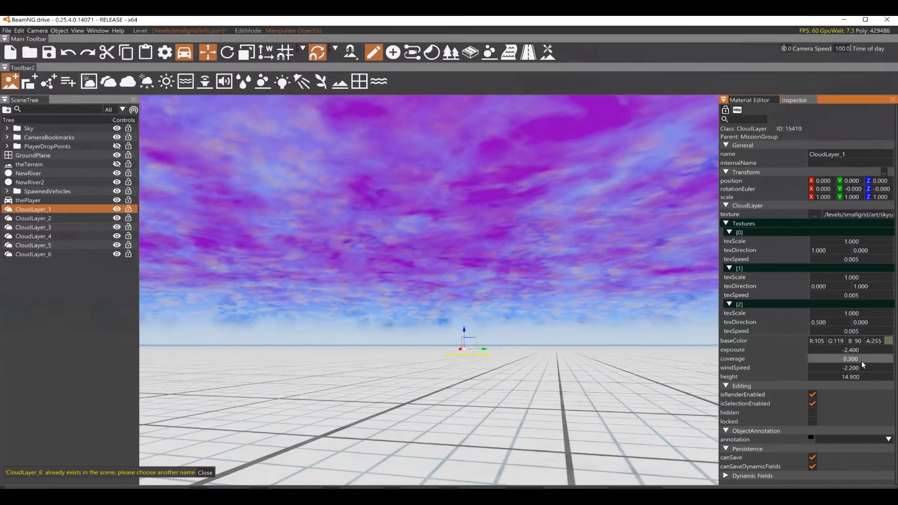
Change CloudLayer_1's base color to bright yellow-green with R 167, G 254, B 0
click(888, 340)
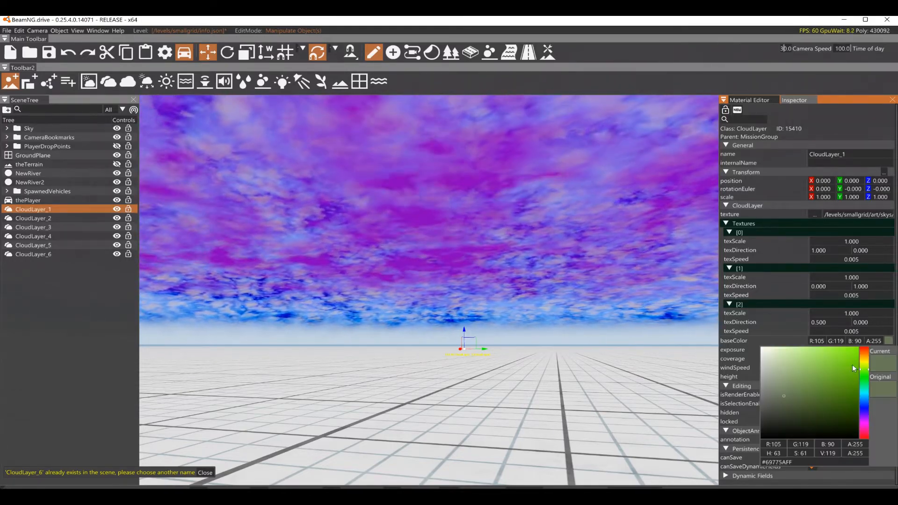
drag(866, 364, 866, 358)
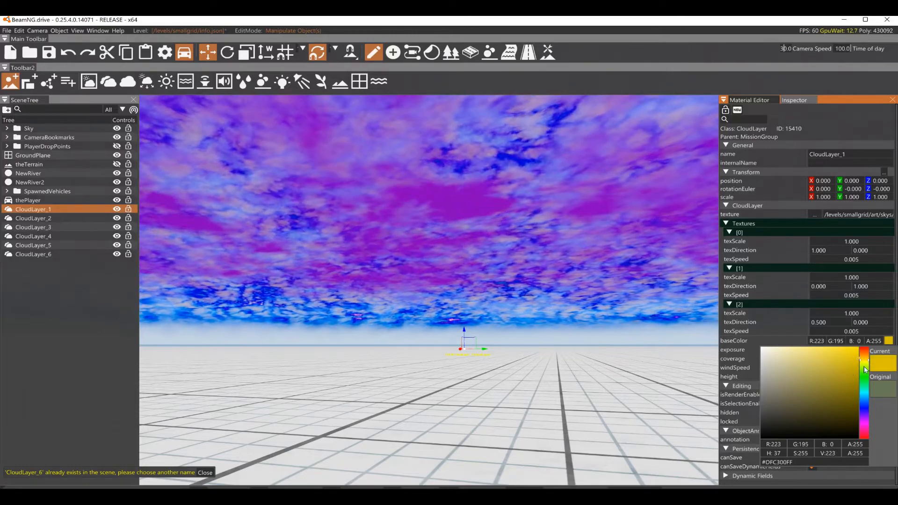
click(864, 368)
click(858, 348)
click(809, 334)
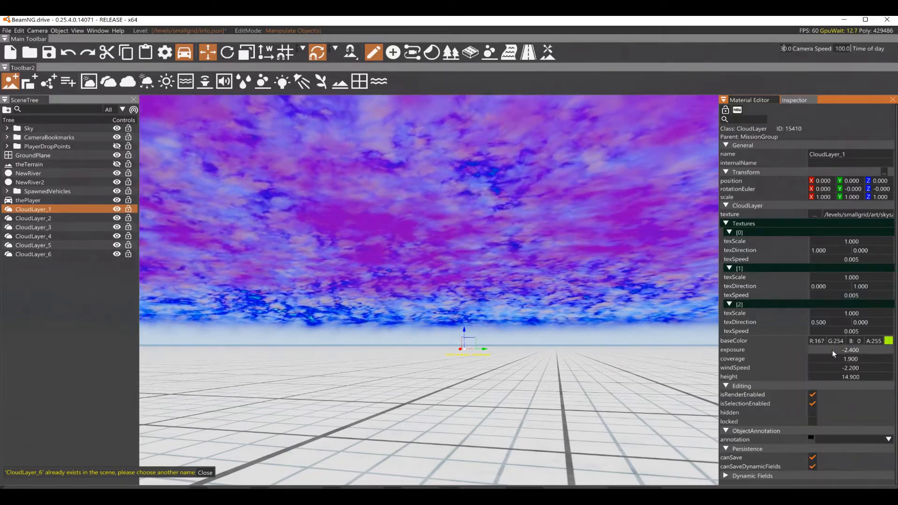
Set CloudLayer_1's exposure to -5.6 and its texScale to 2.3 on texture [2], 4.6 on [1] and 3.1 on [0]
drag(832, 350, 845, 352)
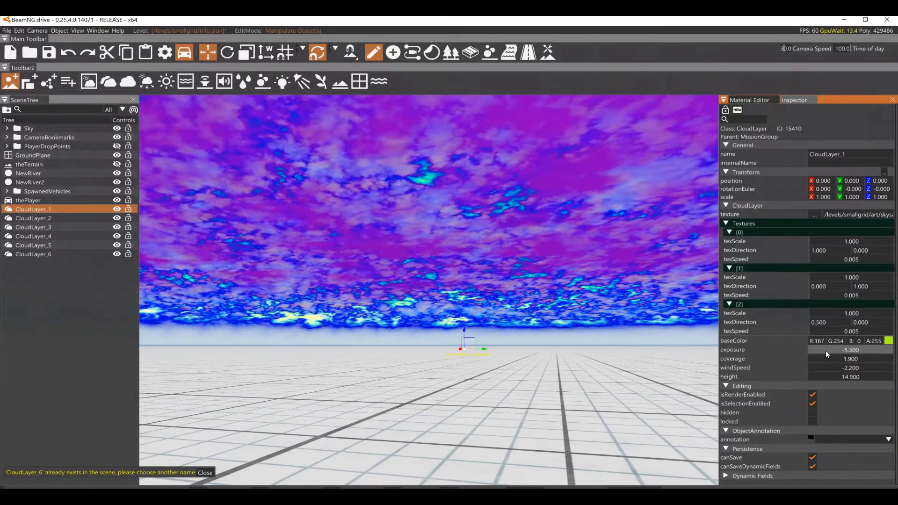
drag(851, 316, 858, 314)
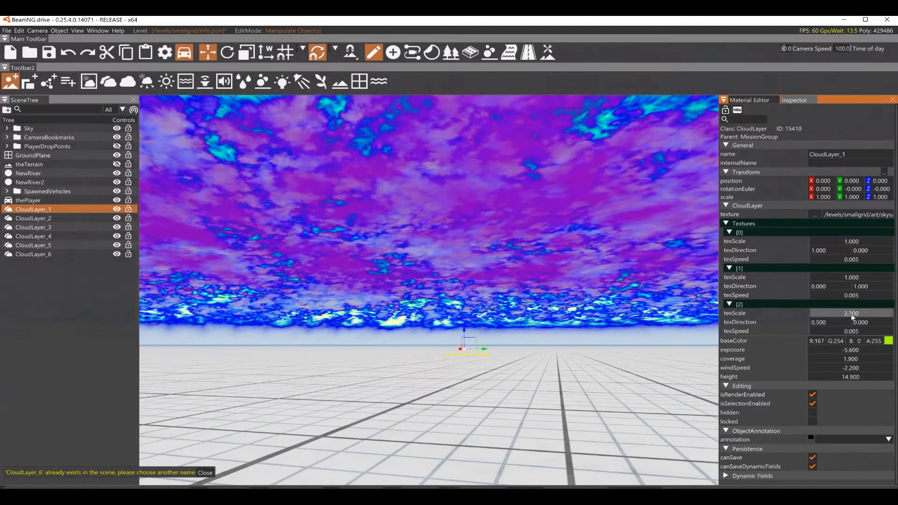
drag(854, 277, 863, 276)
drag(856, 242, 859, 247)
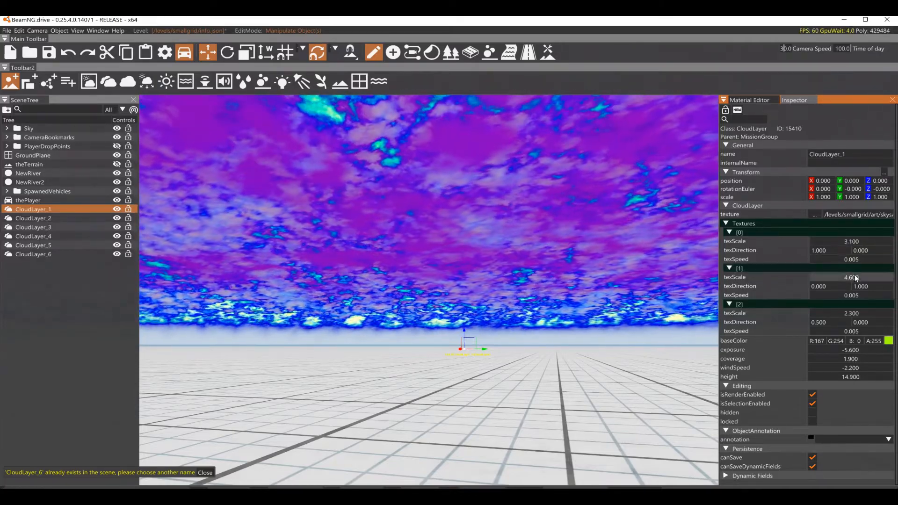
Set CloudLayer_1's texture [1] texScale to 2, its coverage to 0.7 and its exposure to -9.1
drag(851, 277, 849, 276)
mouse_move(846, 356)
mouse_down()
mouse_move(872, 364)
mouse_move(857, 366)
mouse_up()
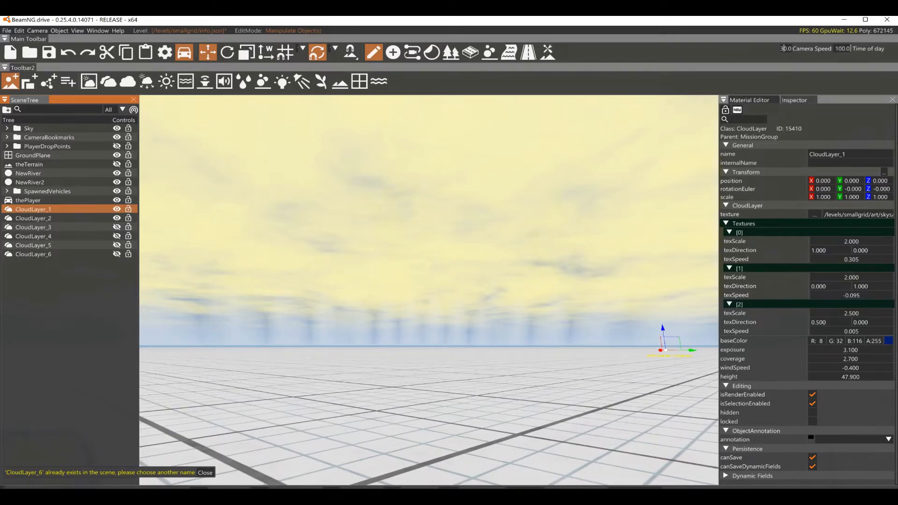
mouse_move(857, 347)
mouse_down()
mouse_move(413, 345)
mouse_move(874, 333)
mouse_move(841, 335)
mouse_move(860, 357)
mouse_move(827, 356)
mouse_move(835, 356)
mouse_move(834, 367)
mouse_move(852, 351)
mouse_move(845, 354)
mouse_up()
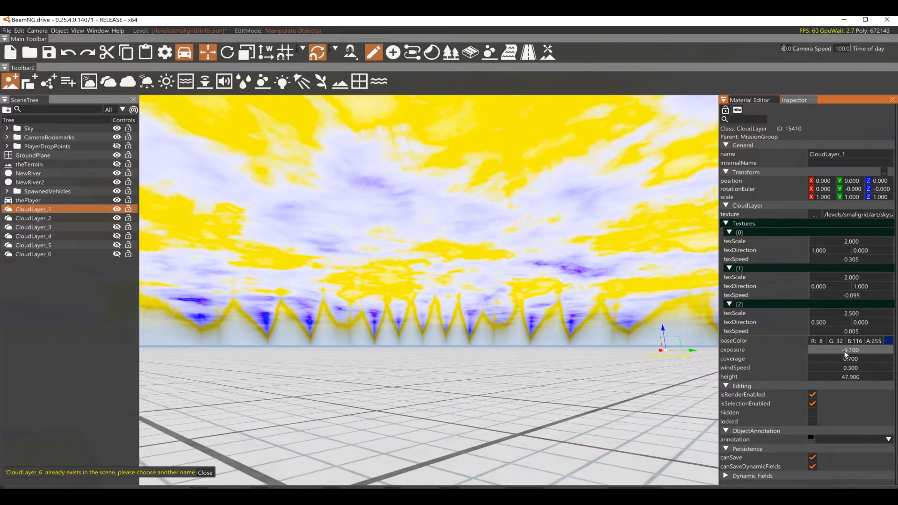
Hide CloudLayer_2 and show CloudLayer_3 and CloudLayer_4
click(100, 217)
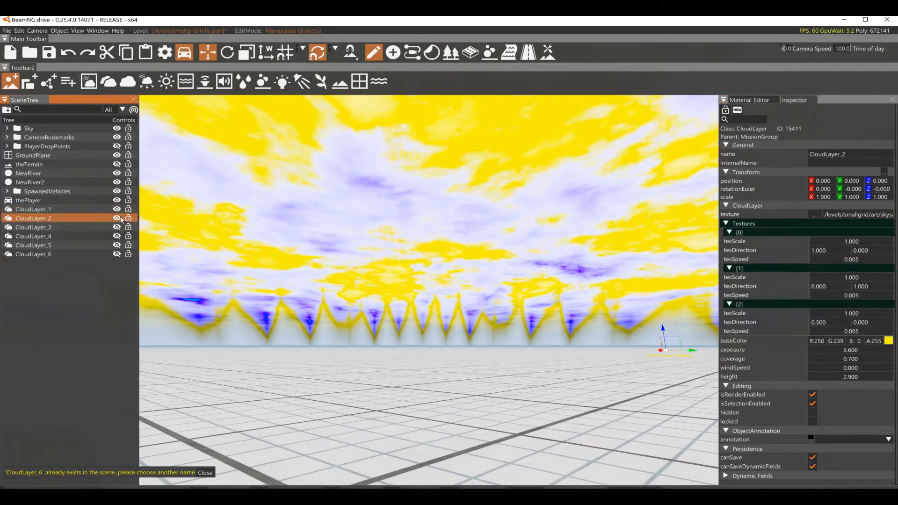
click(117, 218)
click(117, 227)
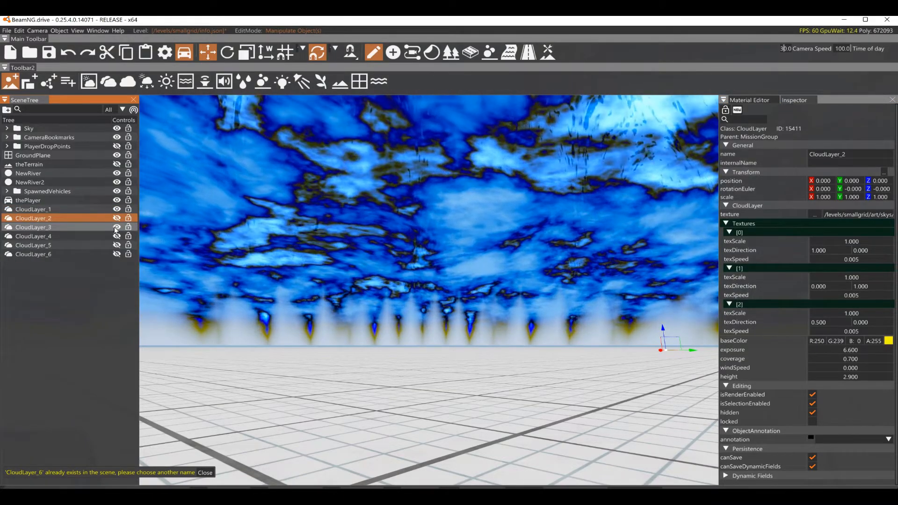
click(116, 236)
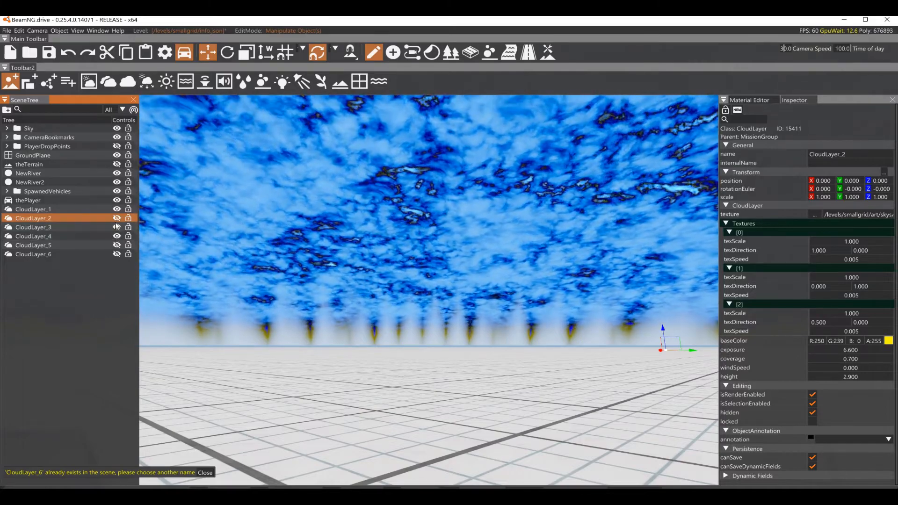
Toggle the cloud layers' visibility so CloudLayer_1 and CloudLayer_2 are hidden and CloudLayer_3, CloudLayer_4 and CloudLayer_6 are shown
click(115, 222)
click(116, 218)
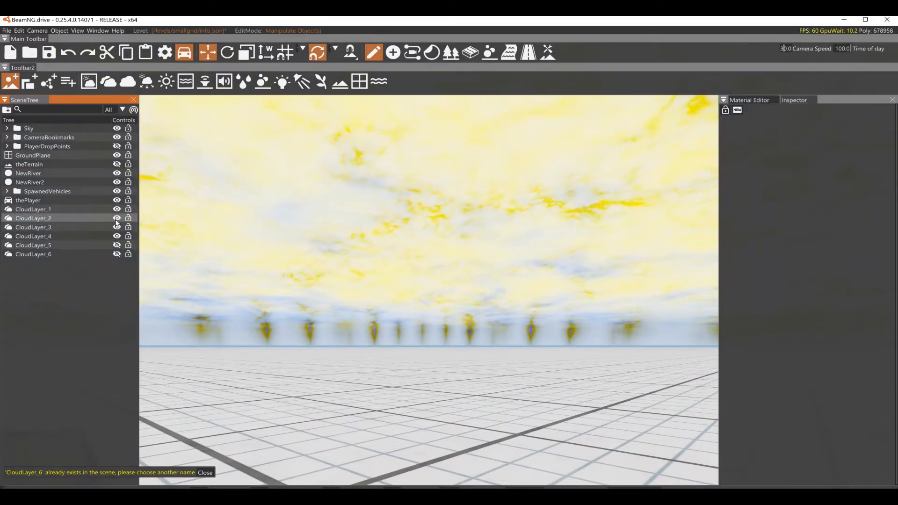
click(117, 227)
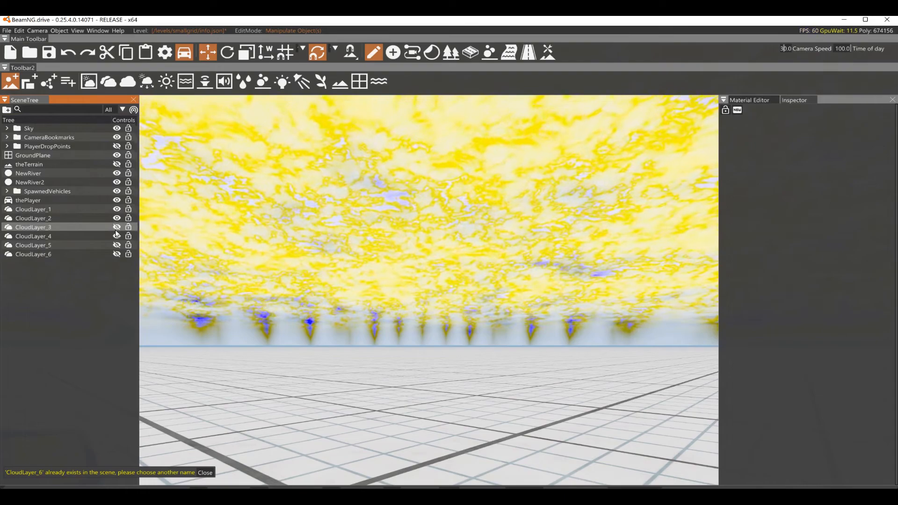
click(116, 219)
click(116, 209)
click(117, 227)
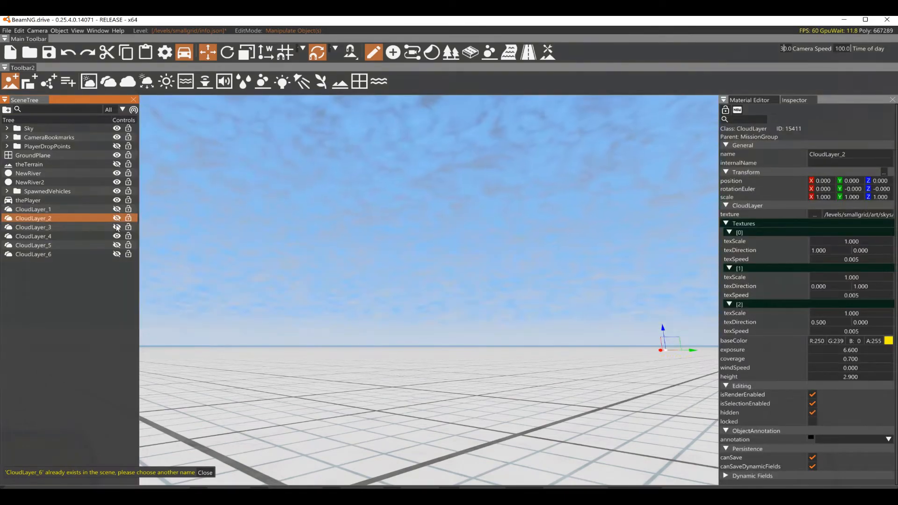
click(117, 237)
click(117, 254)
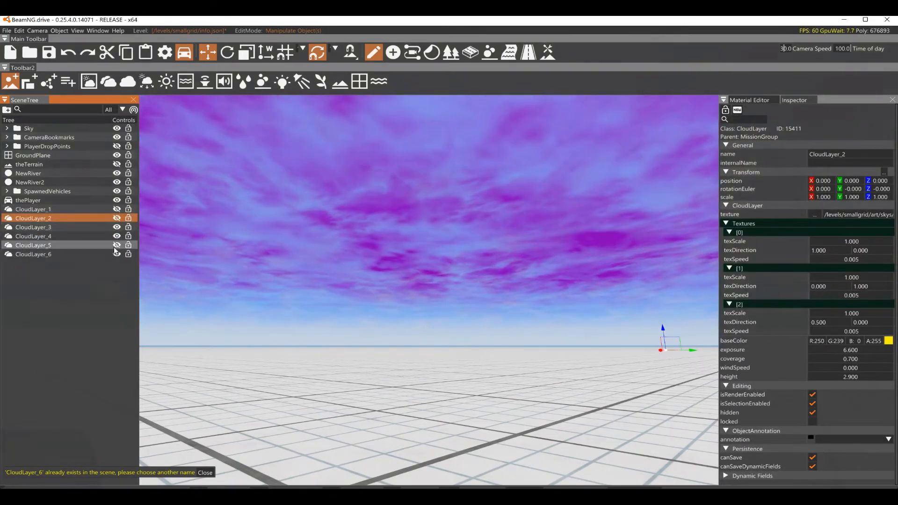
Set the hidden CloudLayer_2's exposure to -0.9
drag(829, 349, 812, 350)
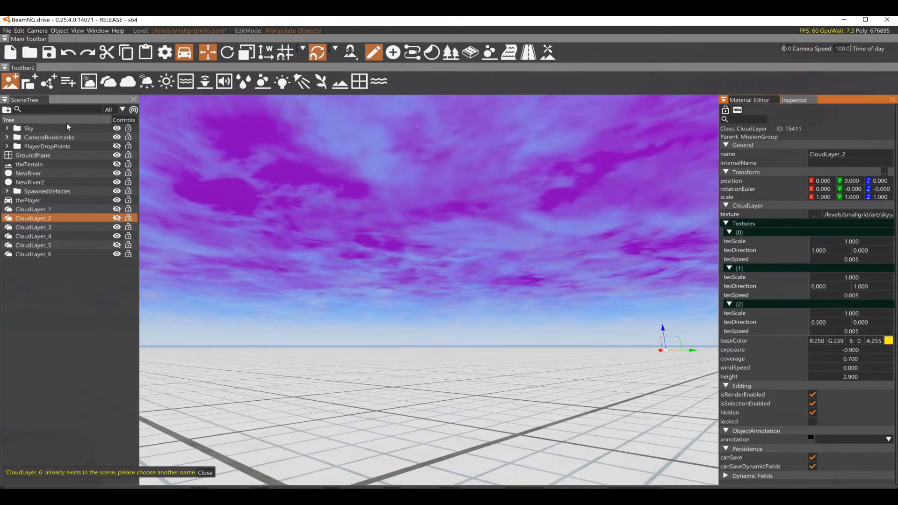
click(50, 110)
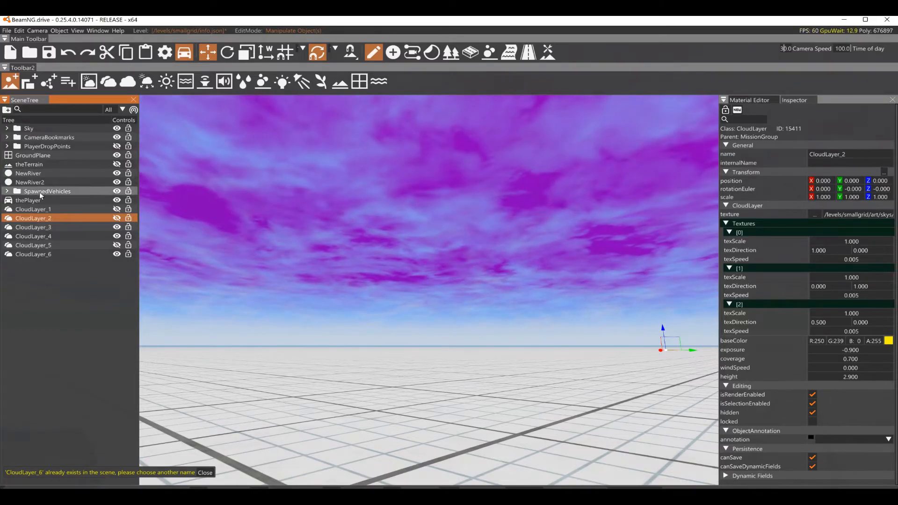
Select the sunsky object in the Sky group and set its skyBrightness to 46
click(7, 128)
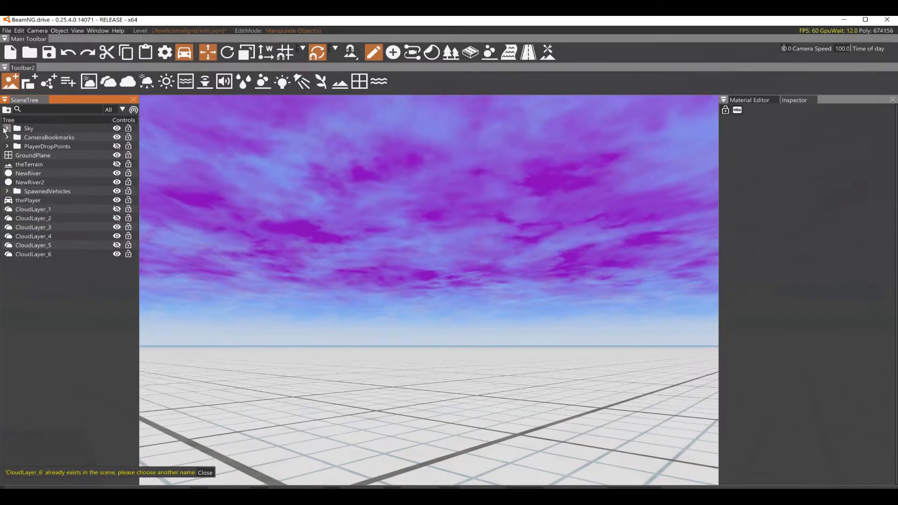
click(36, 156)
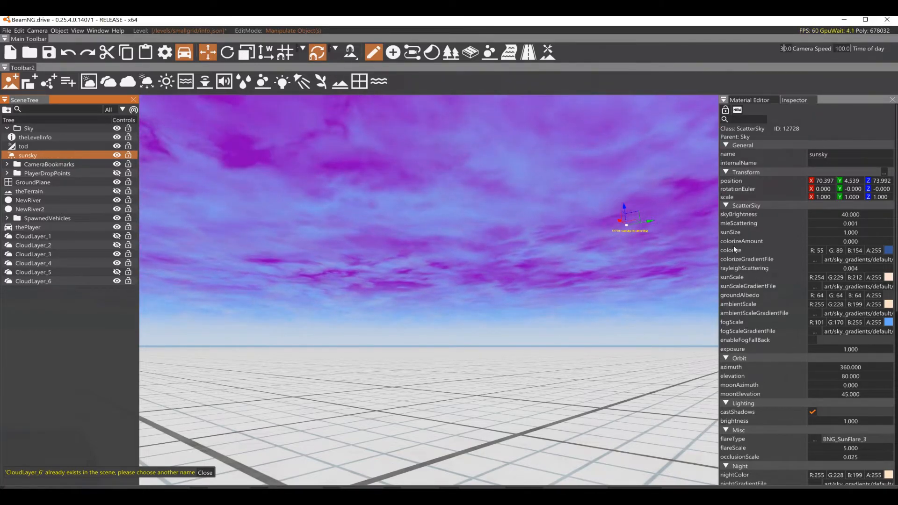
drag(868, 215, 813, 217)
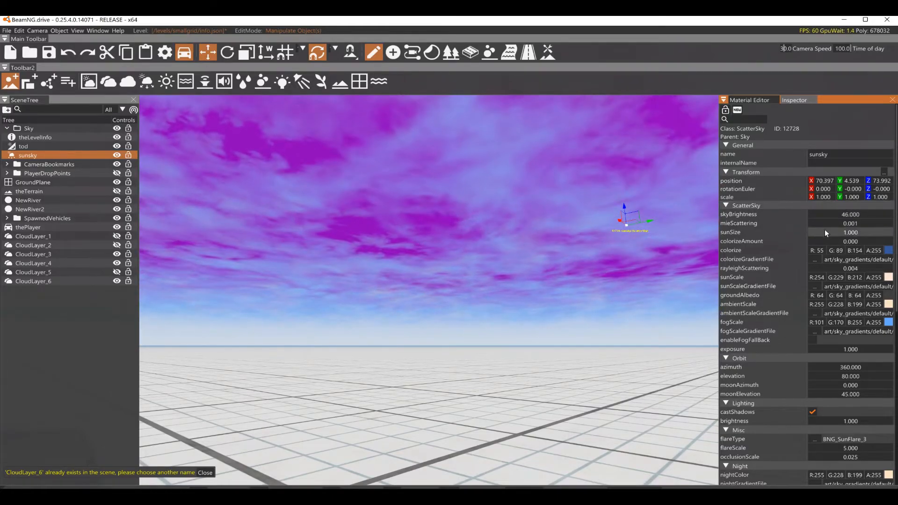
Set the sunsky object's sunSize to 86 and its exposure to 0.3
right_drag(429, 290, 571, 148)
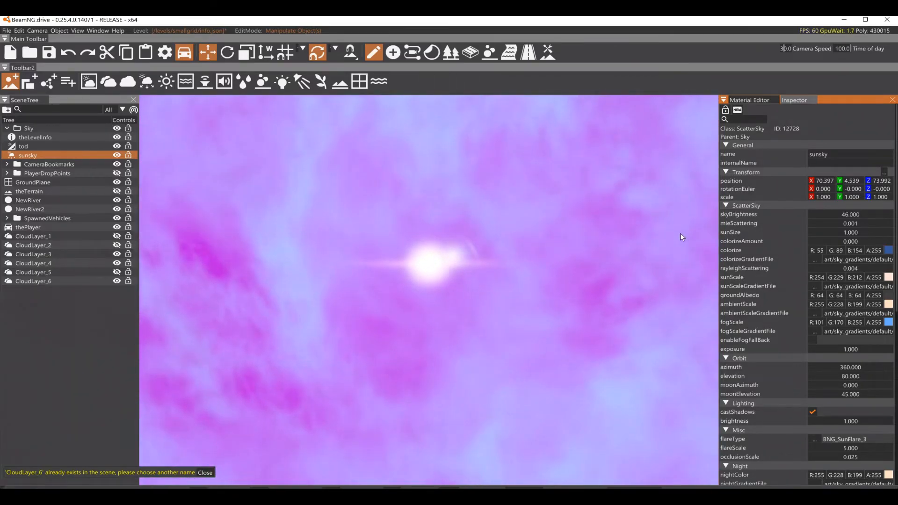
drag(827, 232, 897, 232)
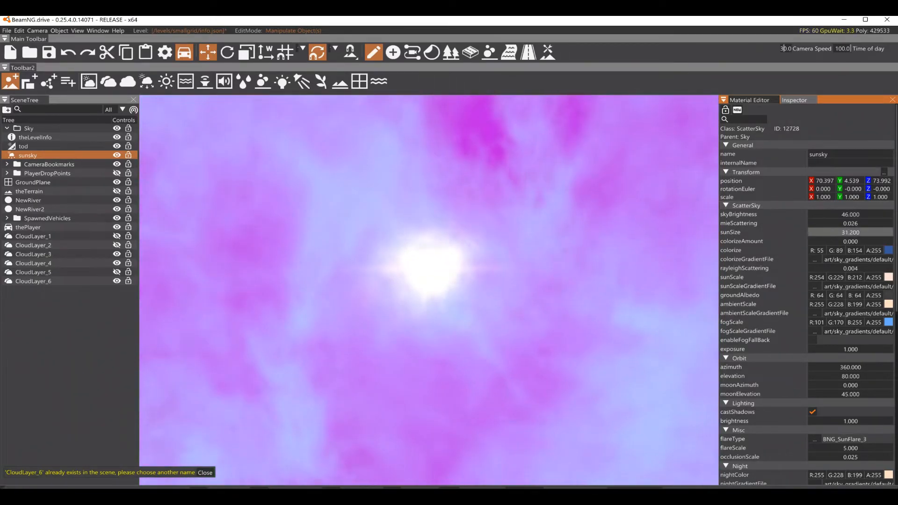
drag(840, 238, 890, 229)
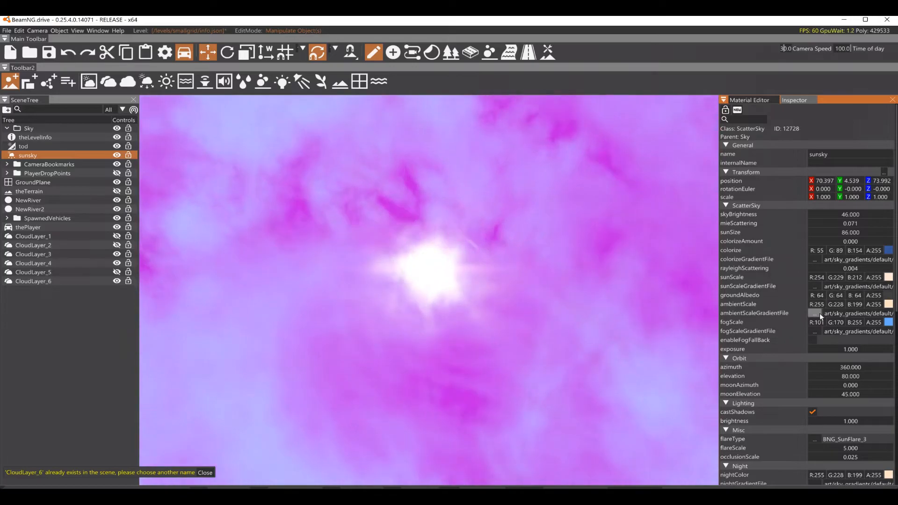
mouse_move(816, 349)
mouse_down()
mouse_move(845, 355)
mouse_move(818, 357)
mouse_up()
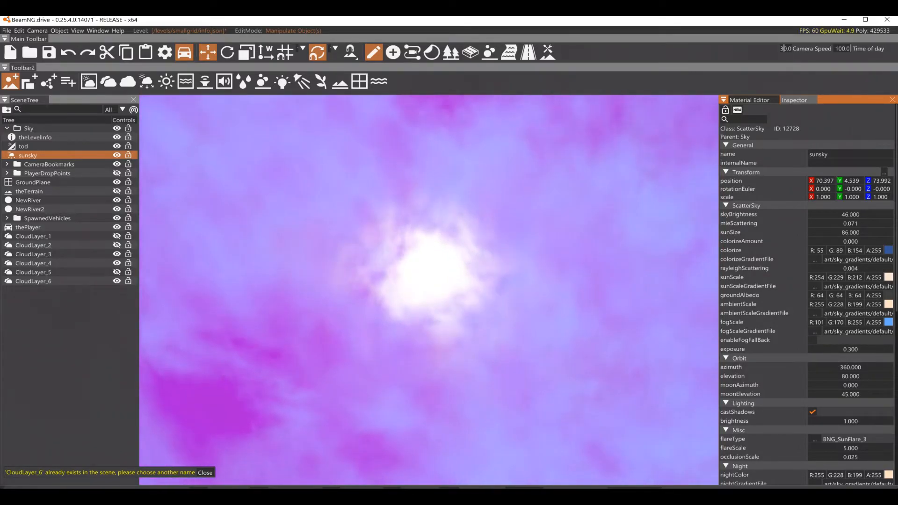
Reposition the sun by setting the sunsky's azimuth to 216.8 and its elevation to 20
right_drag(429, 225, 429, 455)
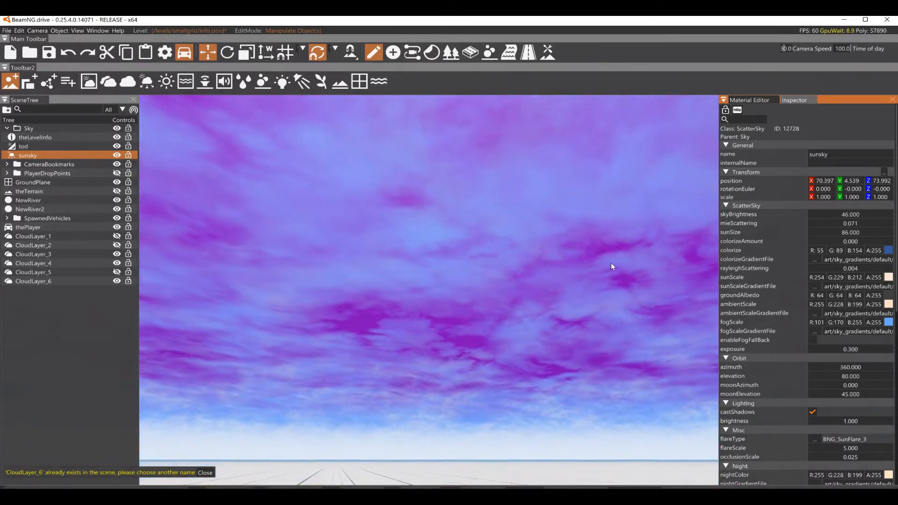
drag(860, 366, 509, 361)
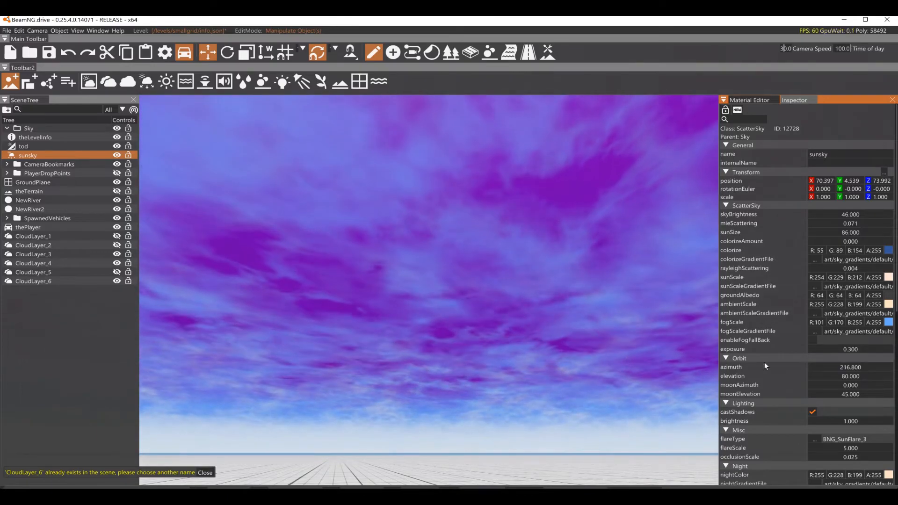
drag(865, 380, 678, 372)
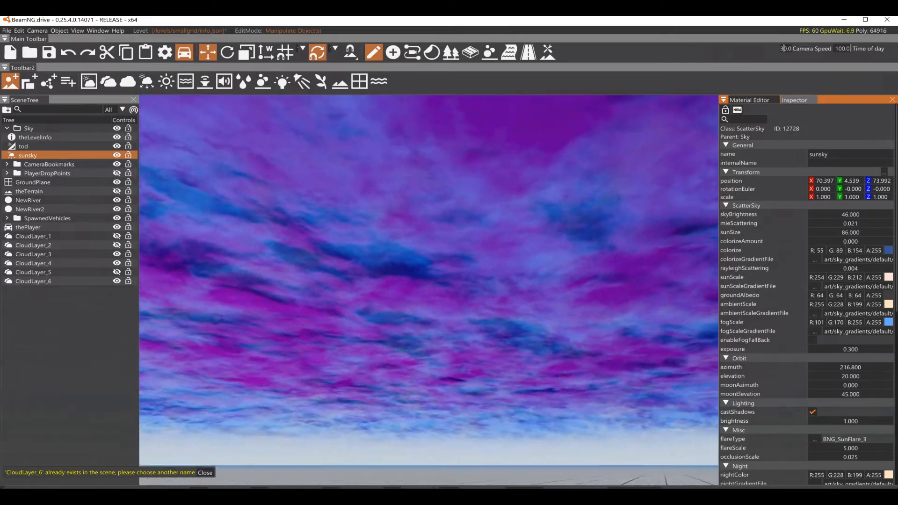
right_drag(429, 290, 578, 336)
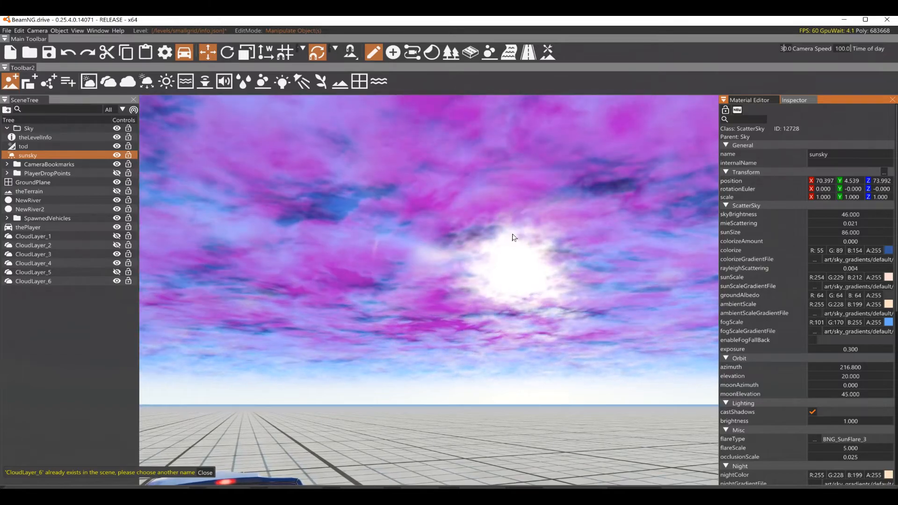
Change the sunsky's flareType to BNG_LightFlare_1
scroll(860, 388, down, 5)
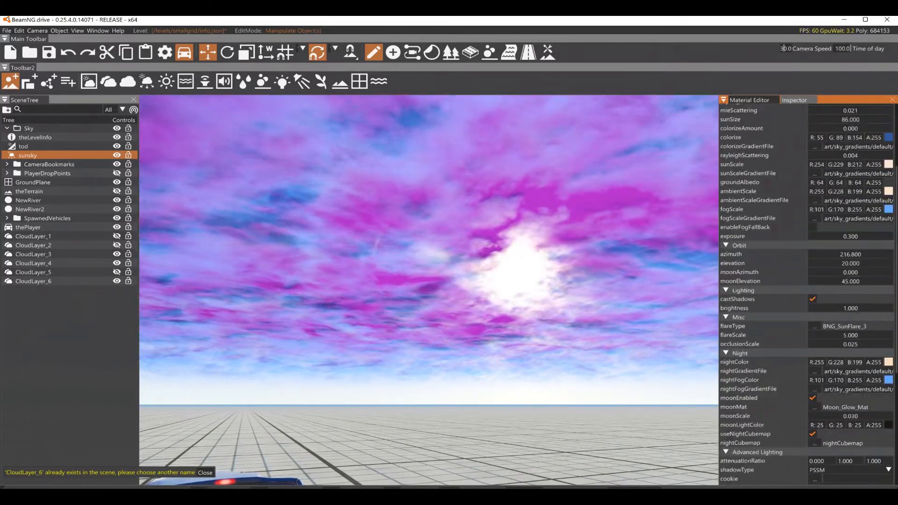
click(815, 327)
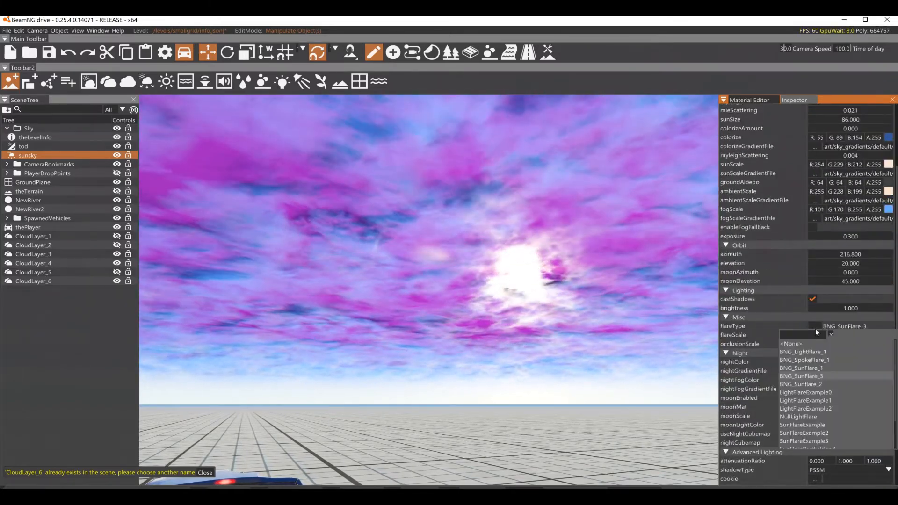
click(815, 353)
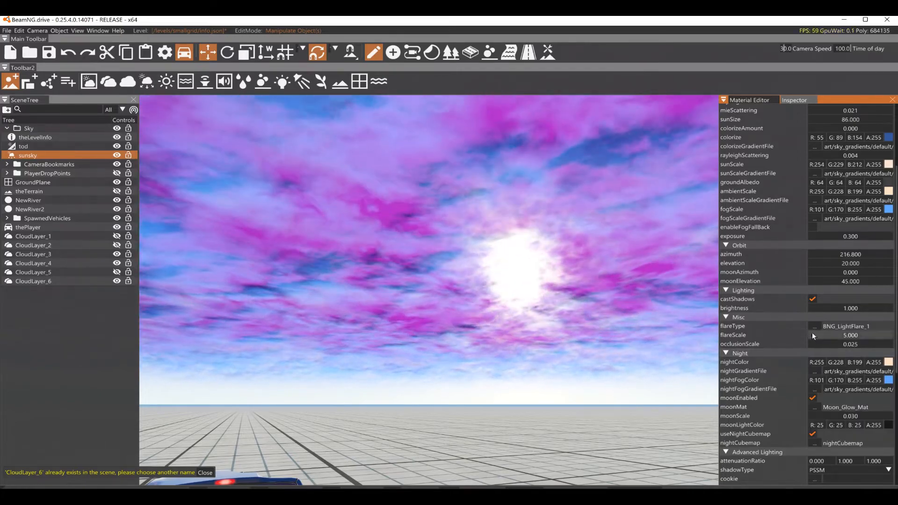
Change the sunsky's flareType to SunFlareExample, with flareScale 1.1 and occlusionScale 0.125
click(815, 328)
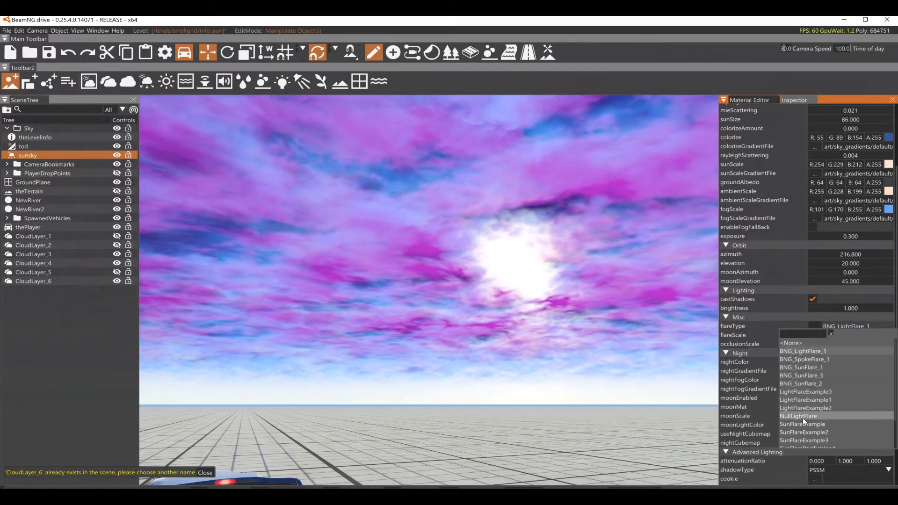
click(803, 423)
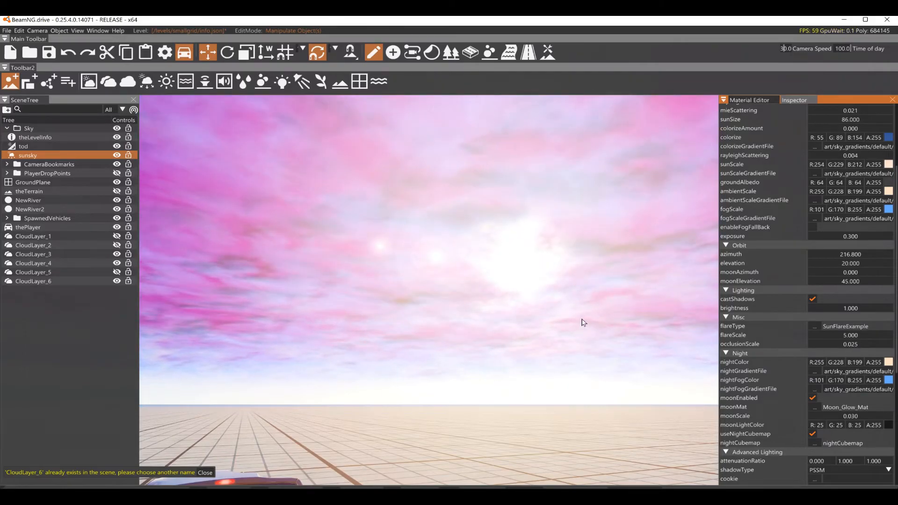
mouse_move(843, 337)
mouse_down()
mouse_move(815, 337)
mouse_move(896, 338)
mouse_move(854, 338)
mouse_move(851, 346)
mouse_move(842, 340)
mouse_up()
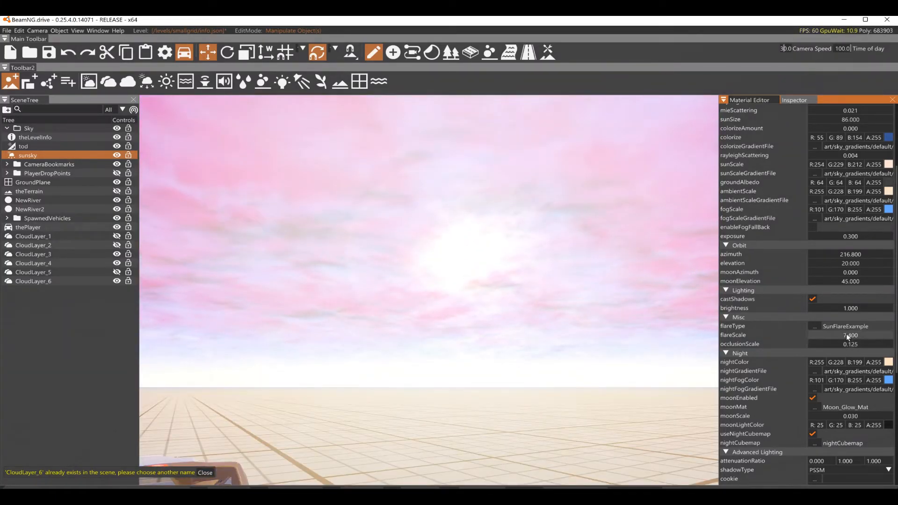
drag(846, 335, 823, 333)
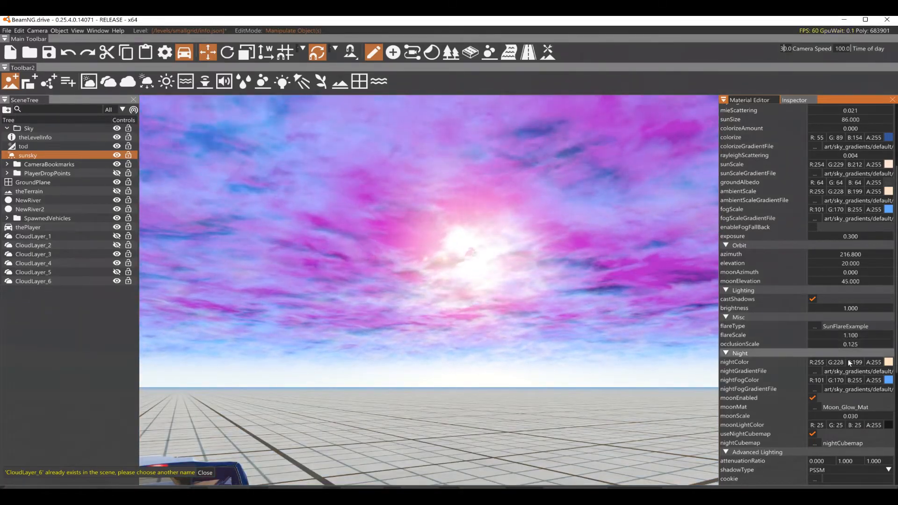
Set the sunsky's fogScale colour to a saturated blue, R 10, G 120, B 255
click(888, 363)
click(787, 325)
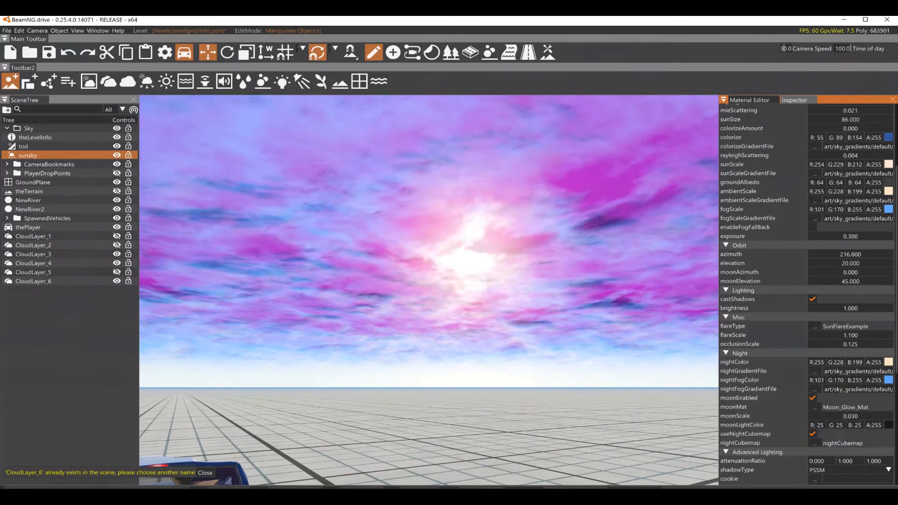
click(889, 210)
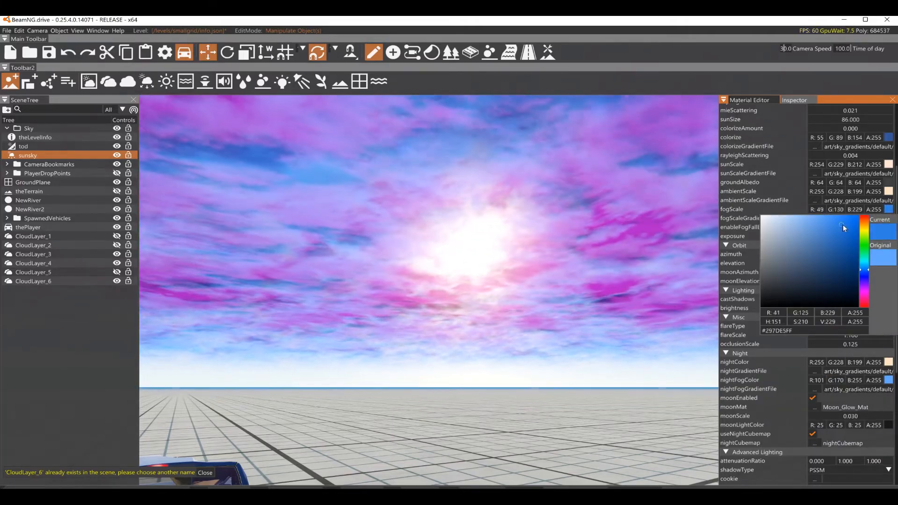
click(777, 182)
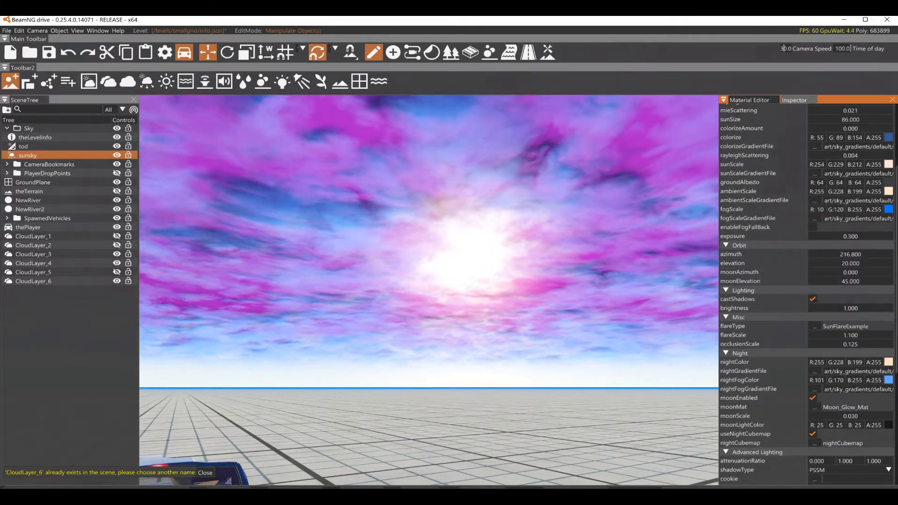
Set the sunsky's sunScale colour to orange, R 245, G 114, B 19
click(889, 164)
drag(814, 187, 851, 173)
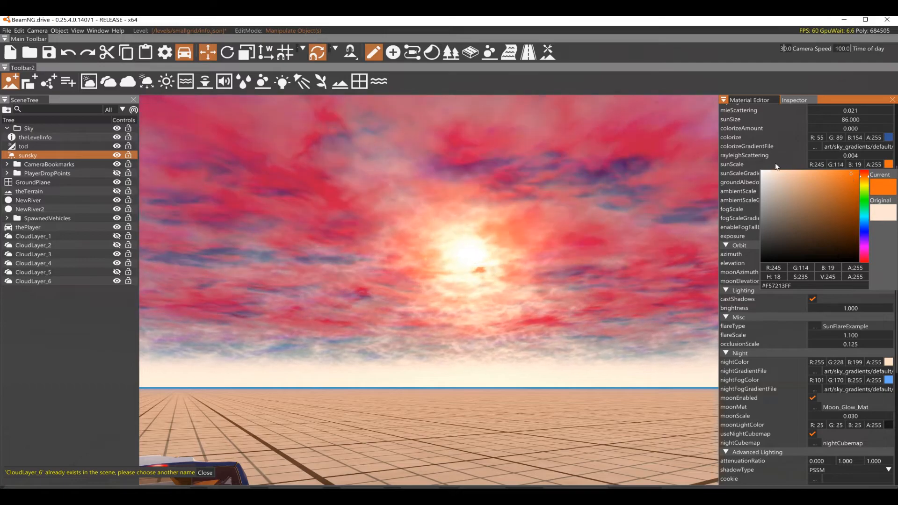
click(783, 137)
right_drag(631, 213, 554, 223)
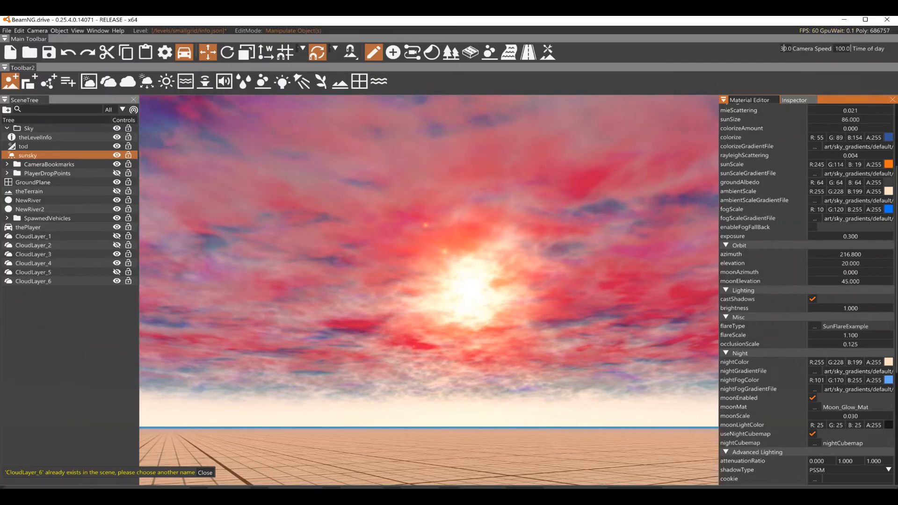
right_drag(429, 290, 487, 270)
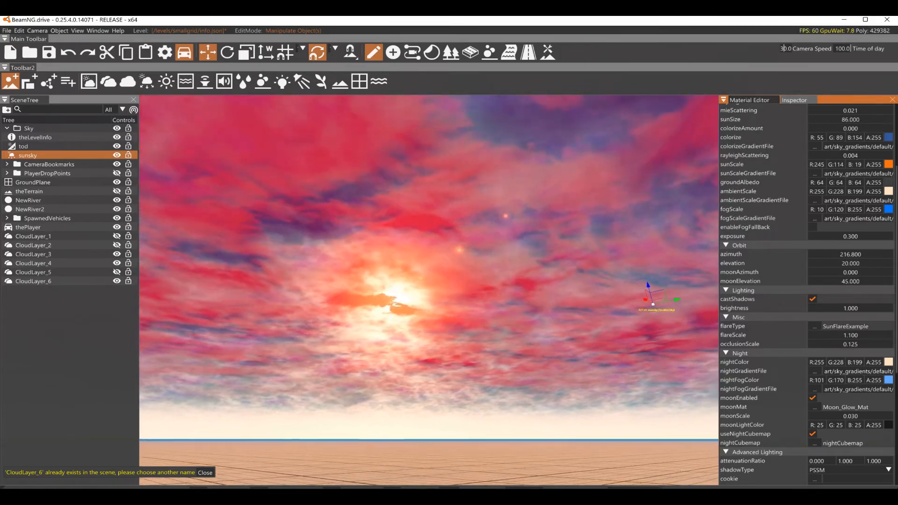
right_drag(429, 290, 441, 302)
right_drag(646, 247, 599, 259)
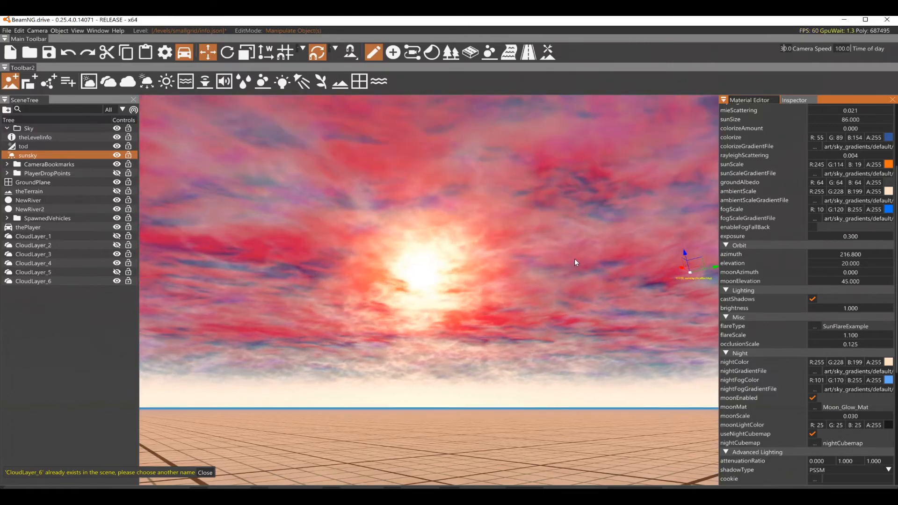
right_drag(556, 269, 589, 256)
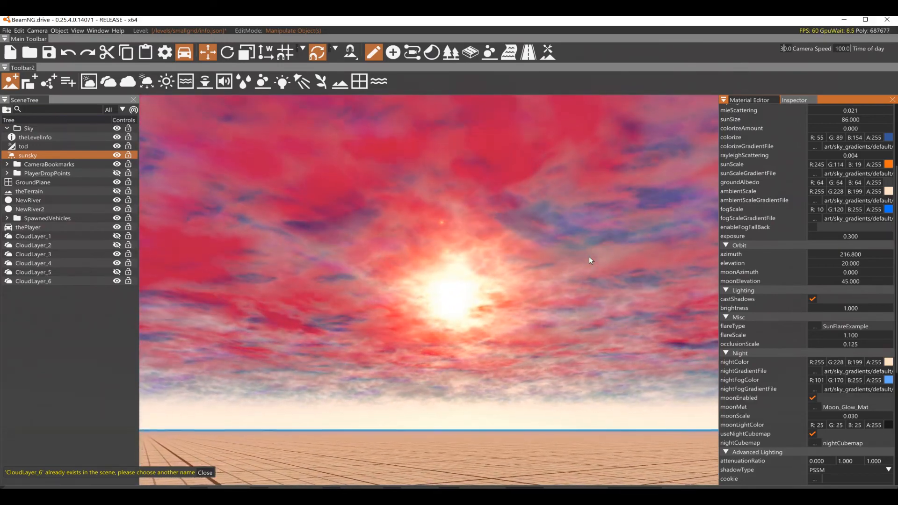